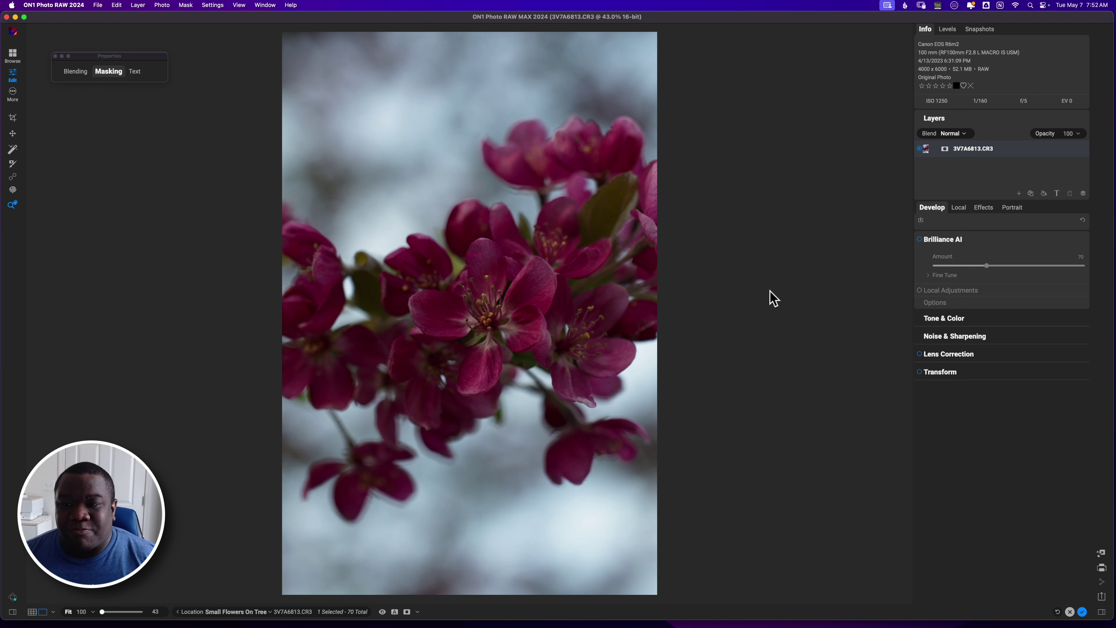
Enable Brilliance AI at amount 72 and compare the result against the original
left_click(921, 243)
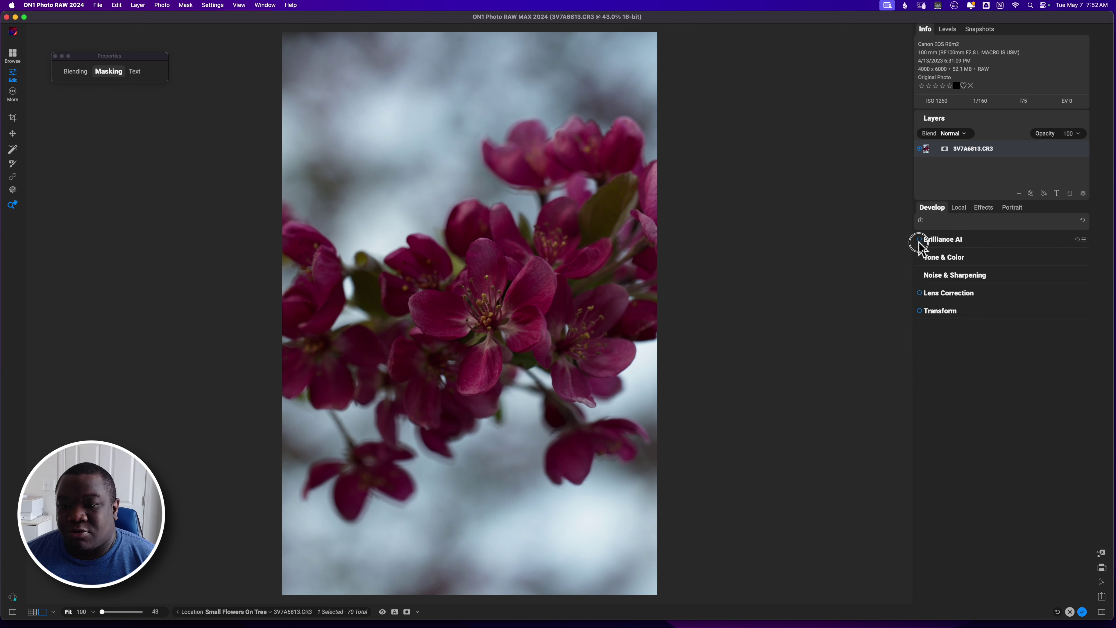
left_click(920, 243)
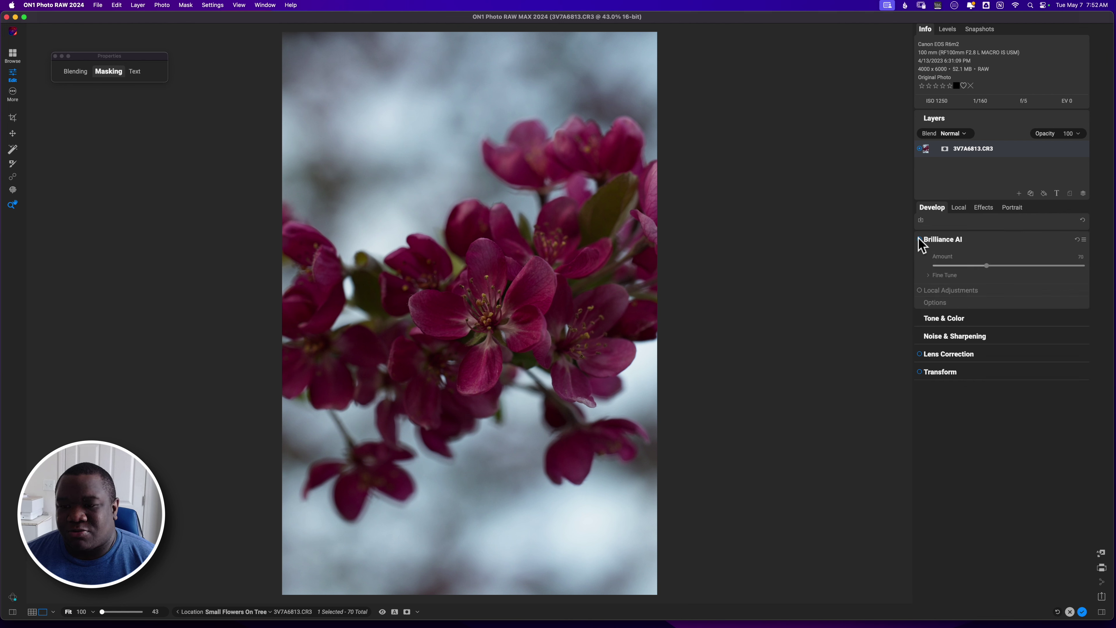
left_click(919, 239)
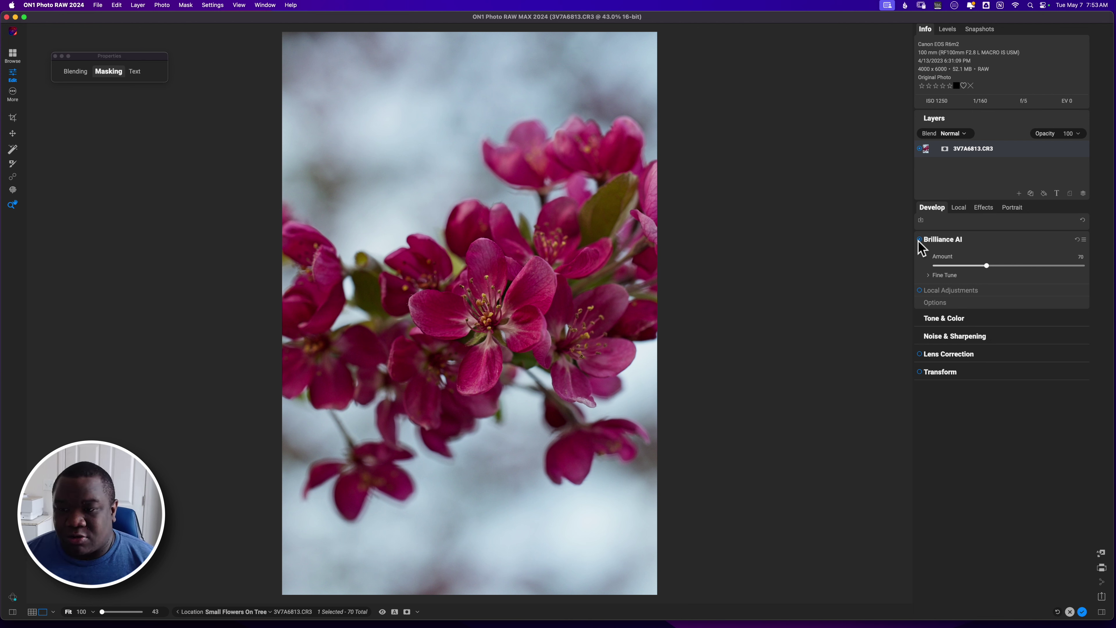
key("backslash")
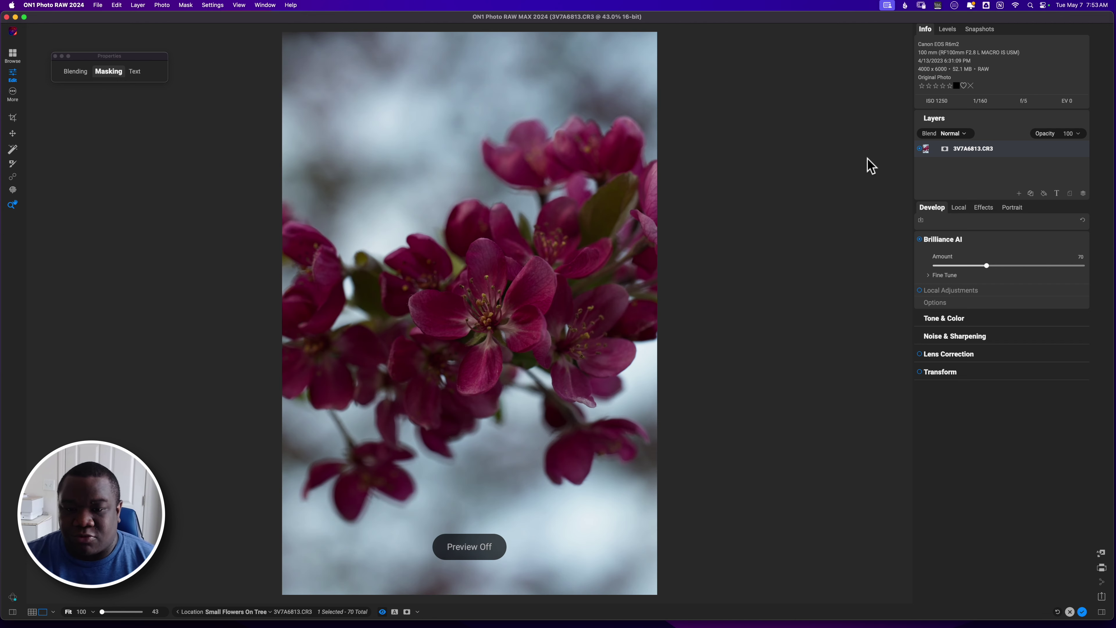
key("backslash")
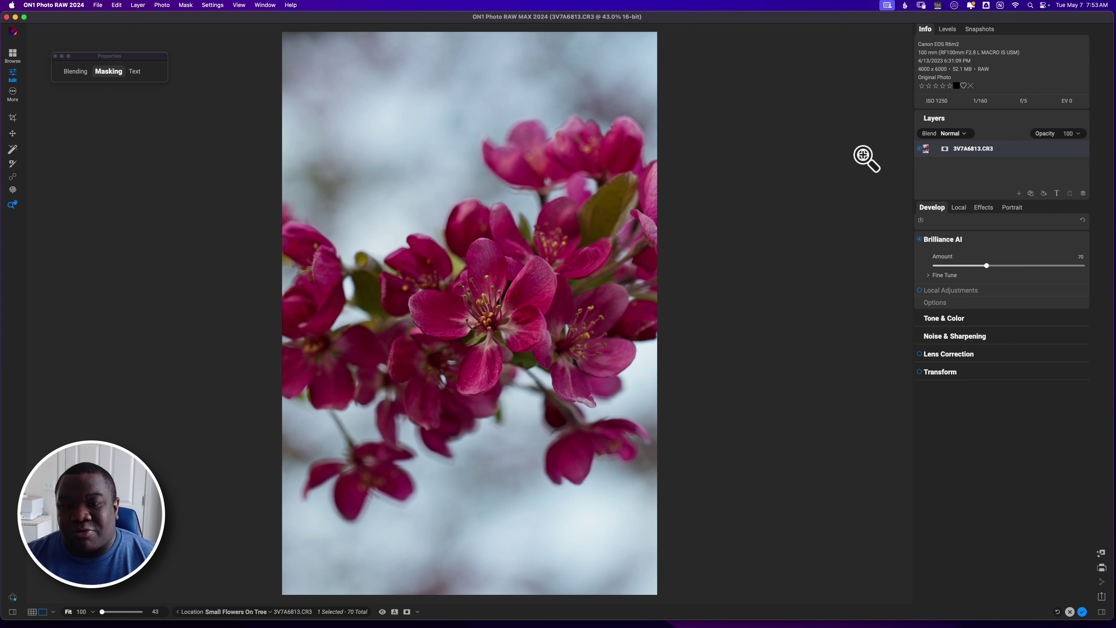
left_click(608, 218)
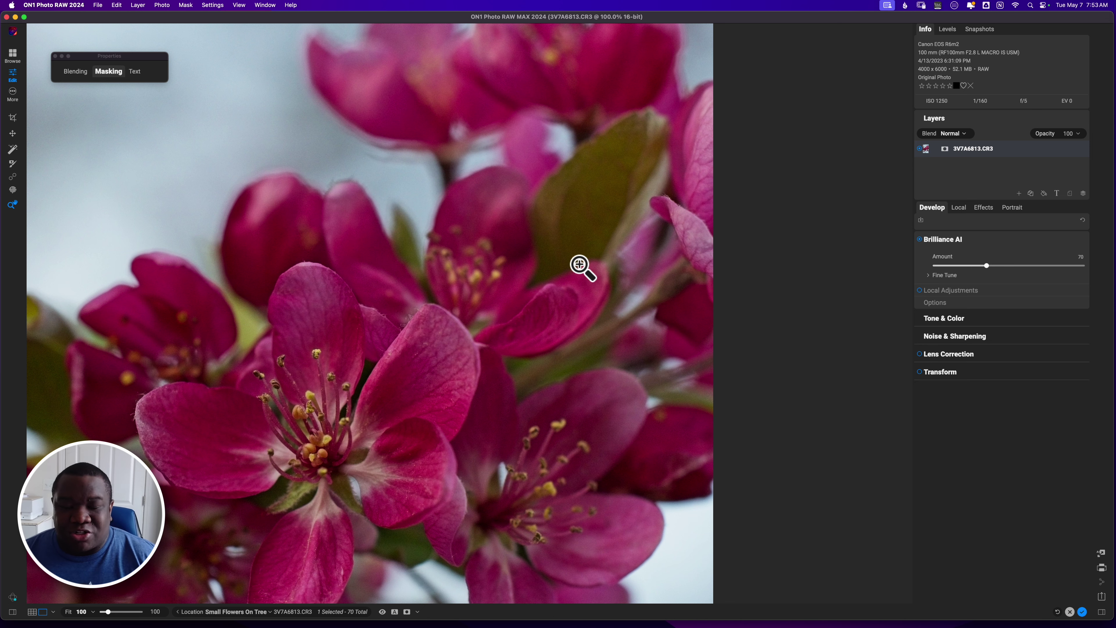
left_click(581, 213)
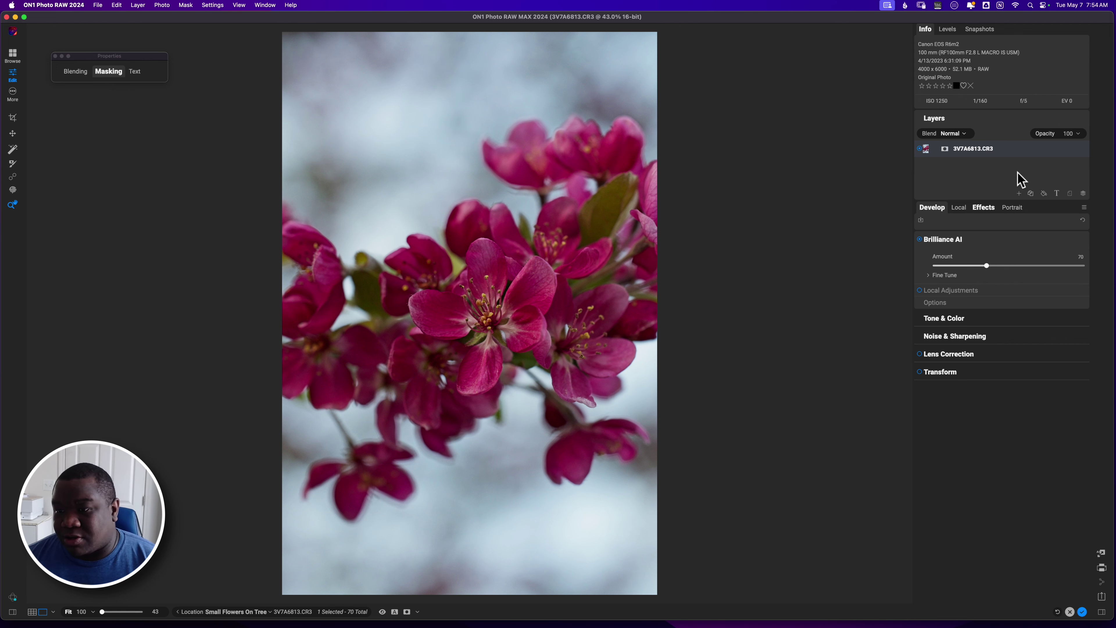
Add a Color Enhancer filter to the blossom photo from the Filters browser
left_click(984, 212)
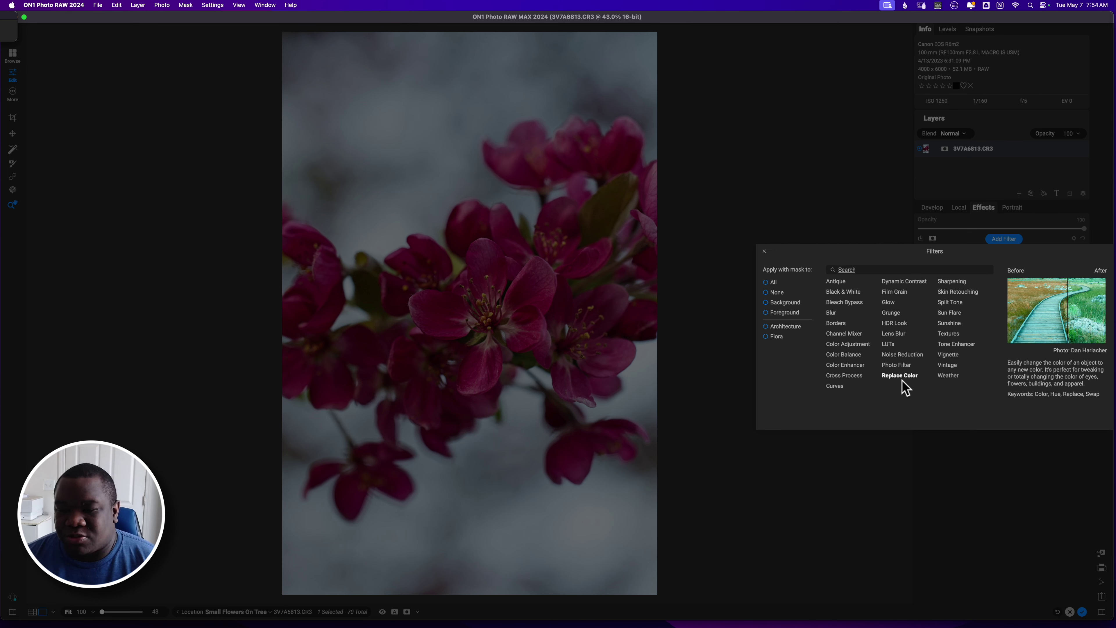
left_click(857, 367)
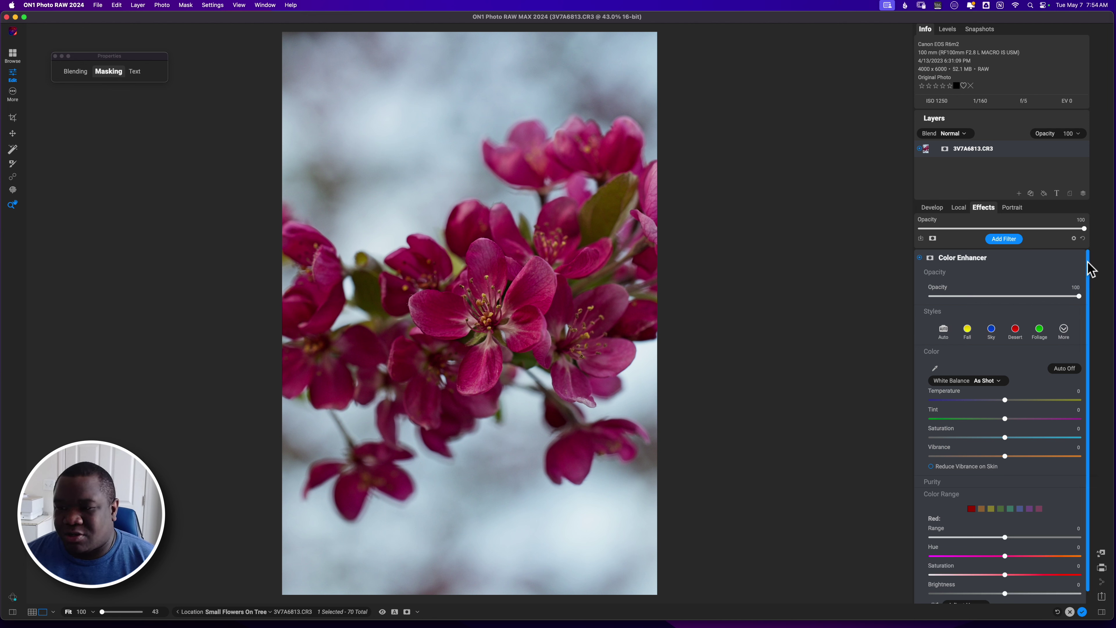
scroll(1088, 281, "down", 2)
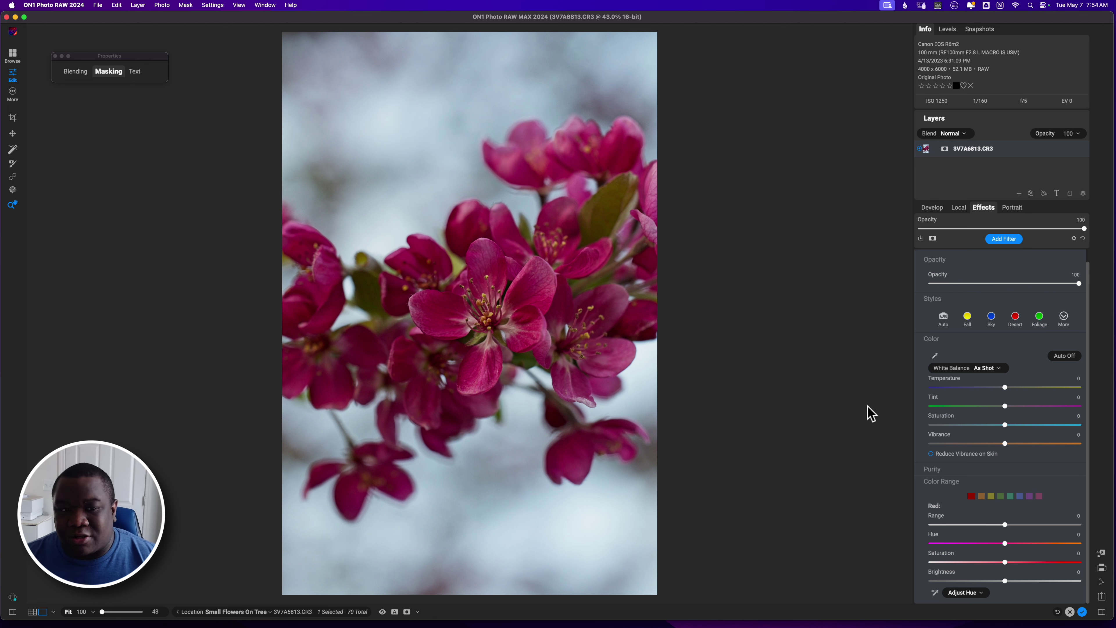
Shift the orange hue from the leaf with the targeted tool, then shift the yellow hue
left_click(934, 592)
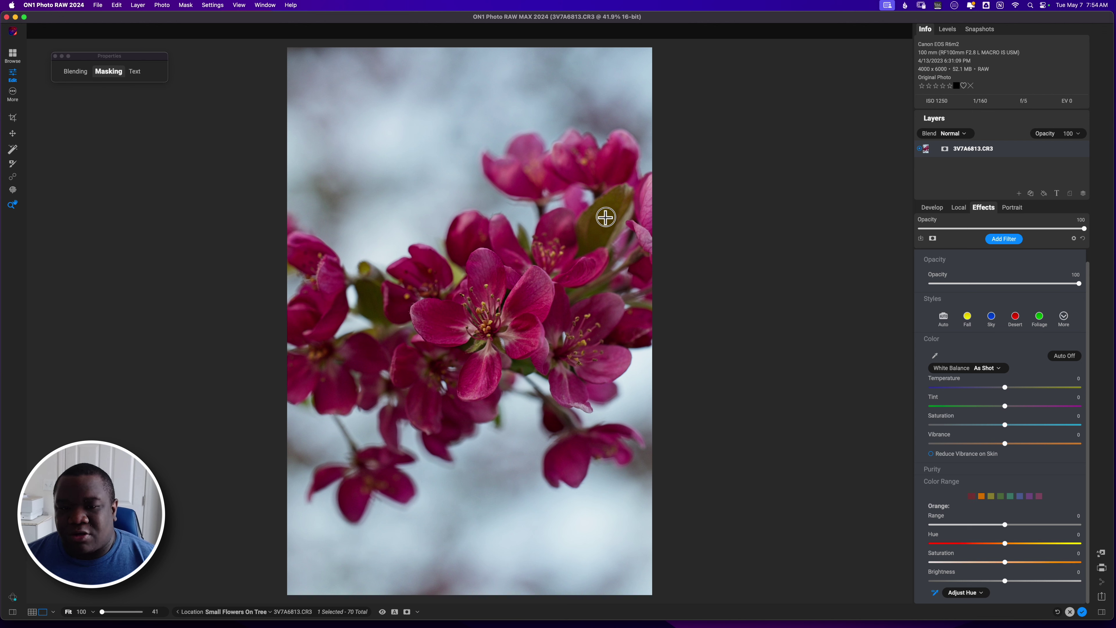
left_click_drag(618, 213, 592, 219)
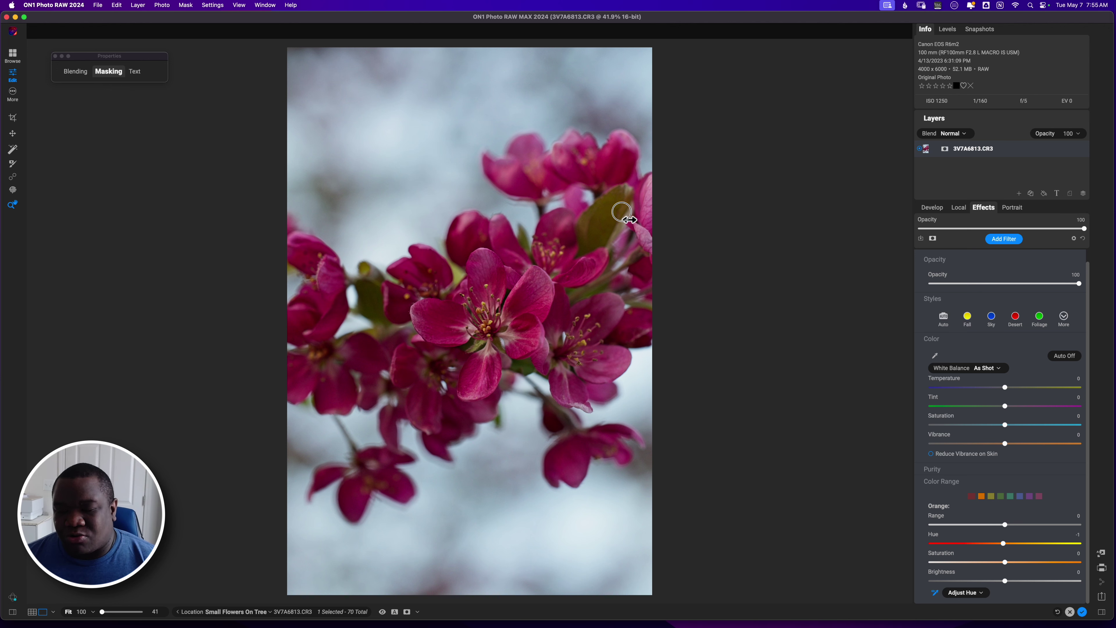
scroll(622, 222, "up", 1)
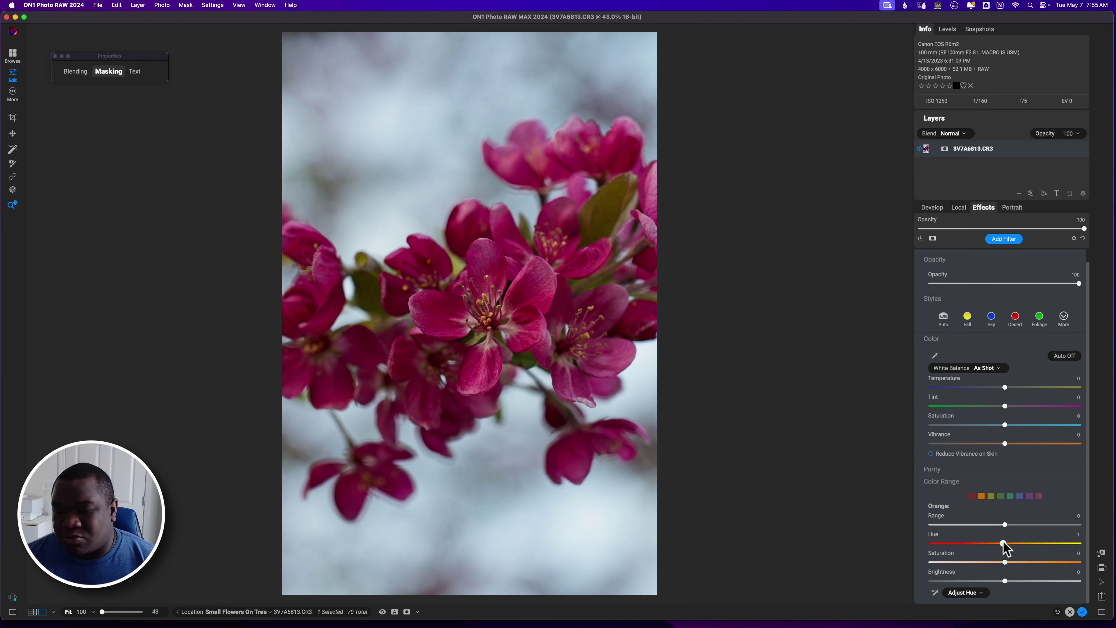
left_click_drag(1003, 543, 1061, 544)
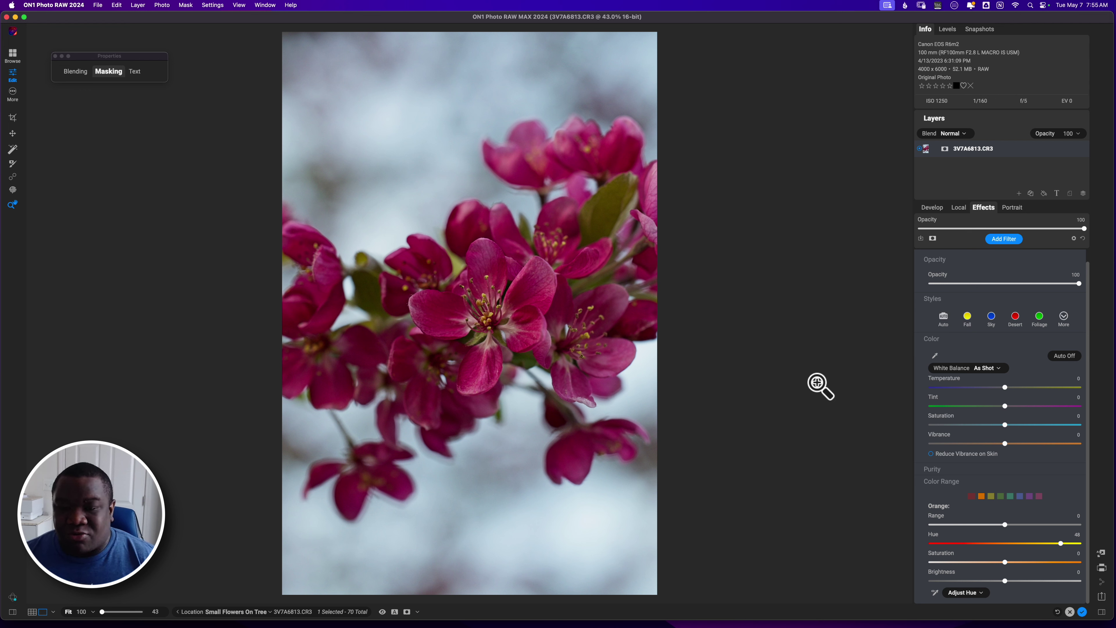
left_click(992, 496)
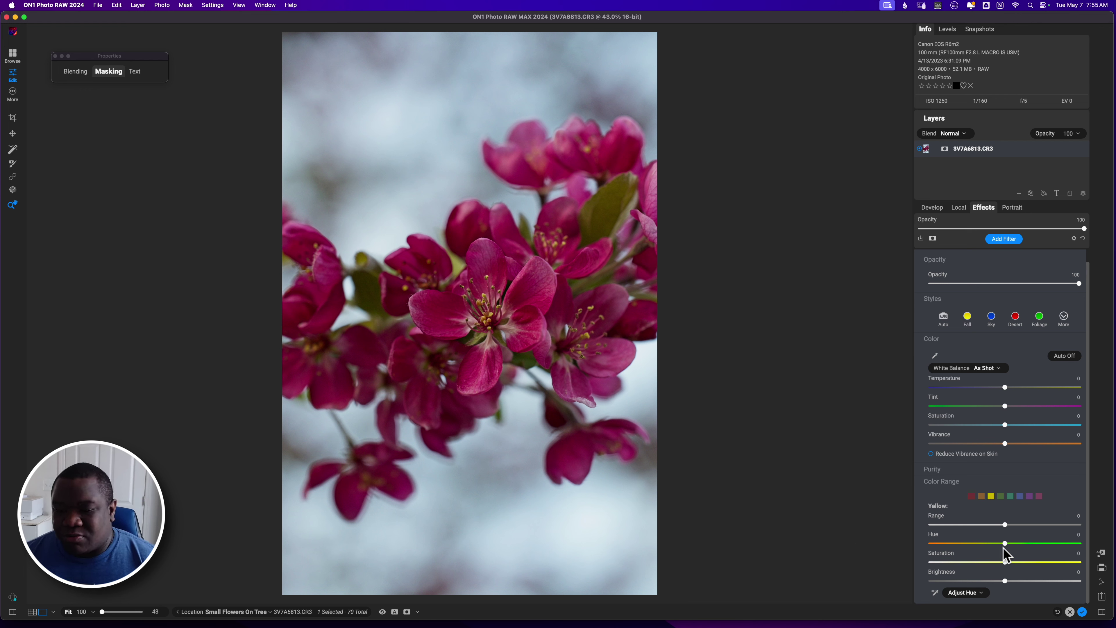
left_click_drag(1006, 544, 1049, 543)
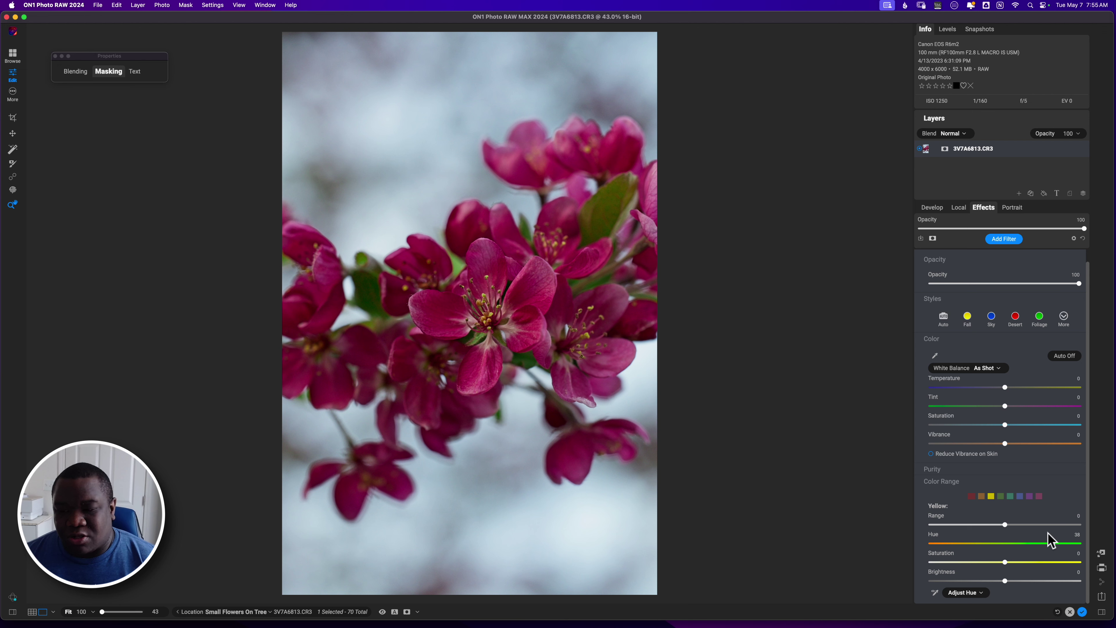
Set the Green range to Saturation 15 and Hue -32, checking the leaf at 100%
left_click(1001, 496)
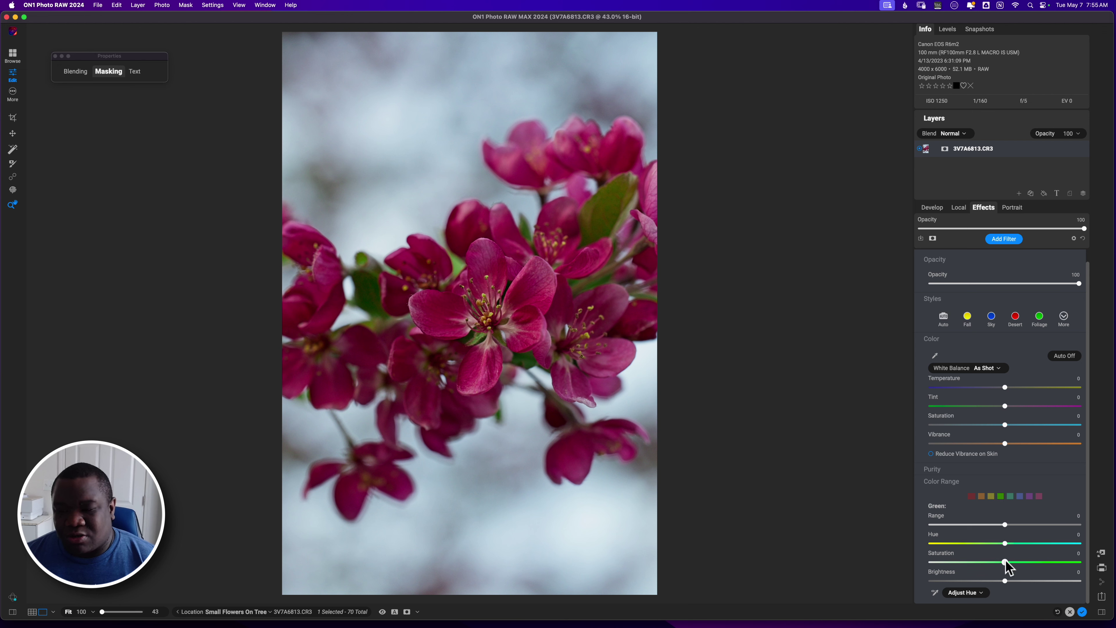
mouse_move(1006, 561)
left_mouse_down()
mouse_move(1030, 556)
mouse_move(1003, 544)
left_mouse_up()
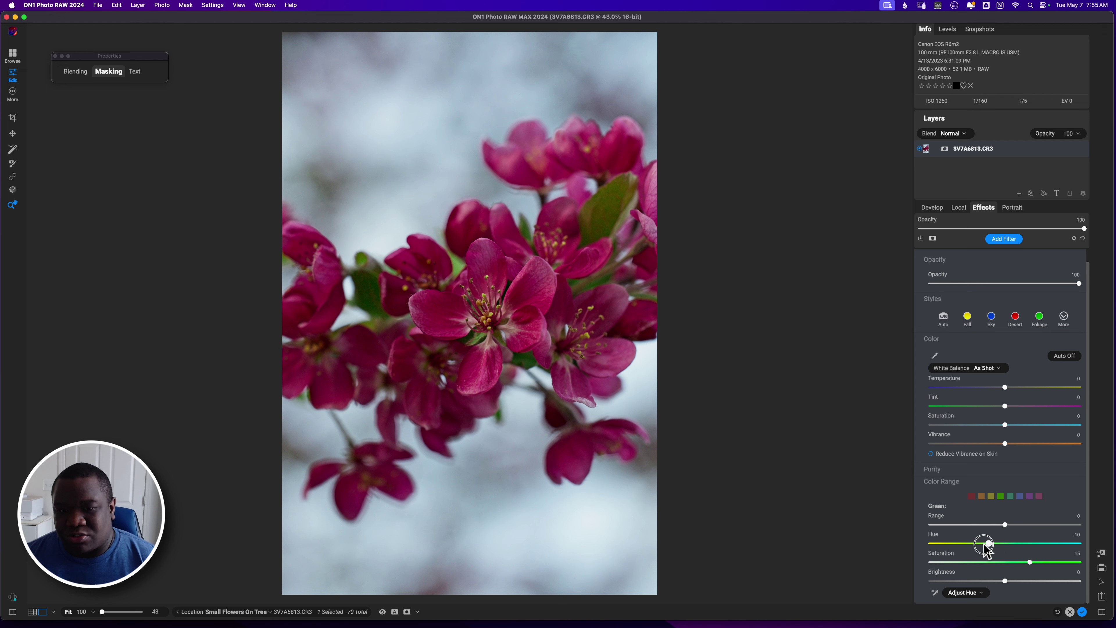
left_click_drag(986, 549, 973, 544)
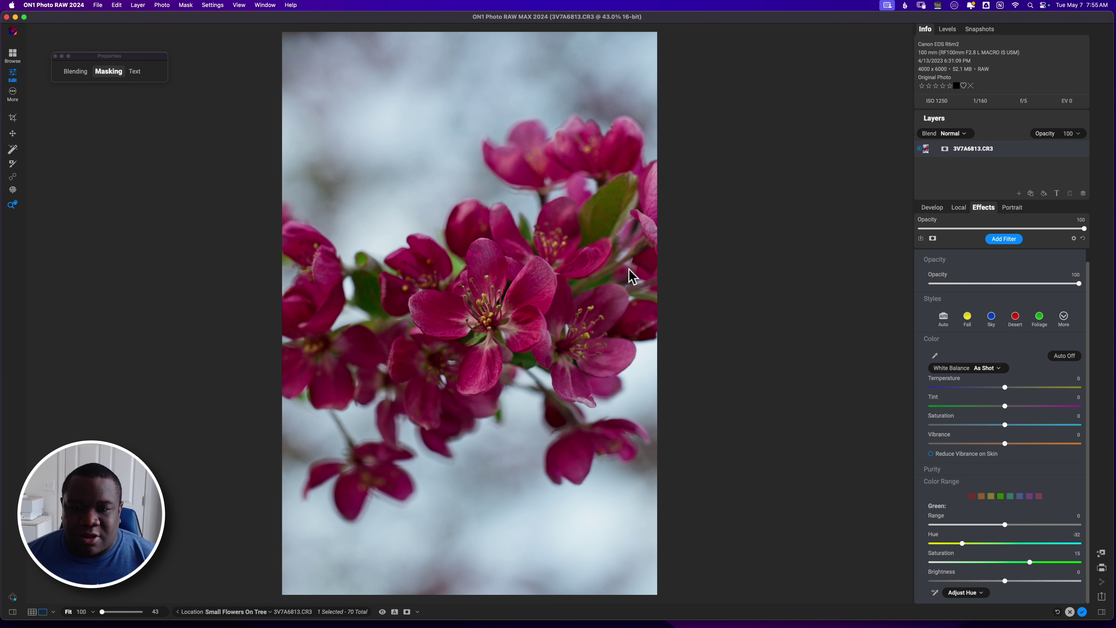
left_click(611, 205)
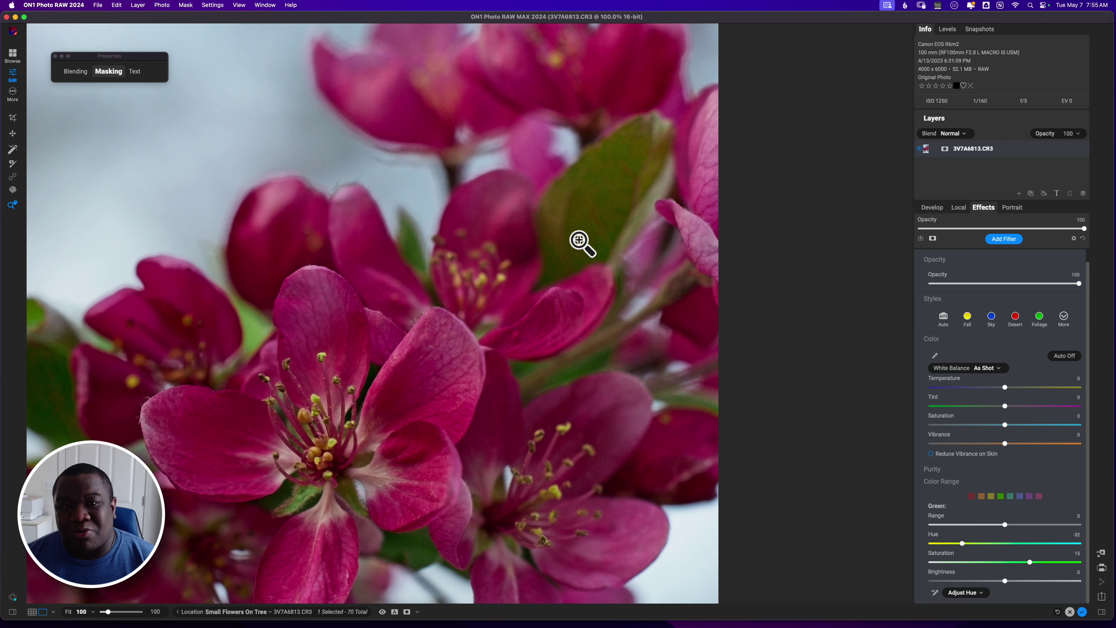
left_click(622, 256, "alt")
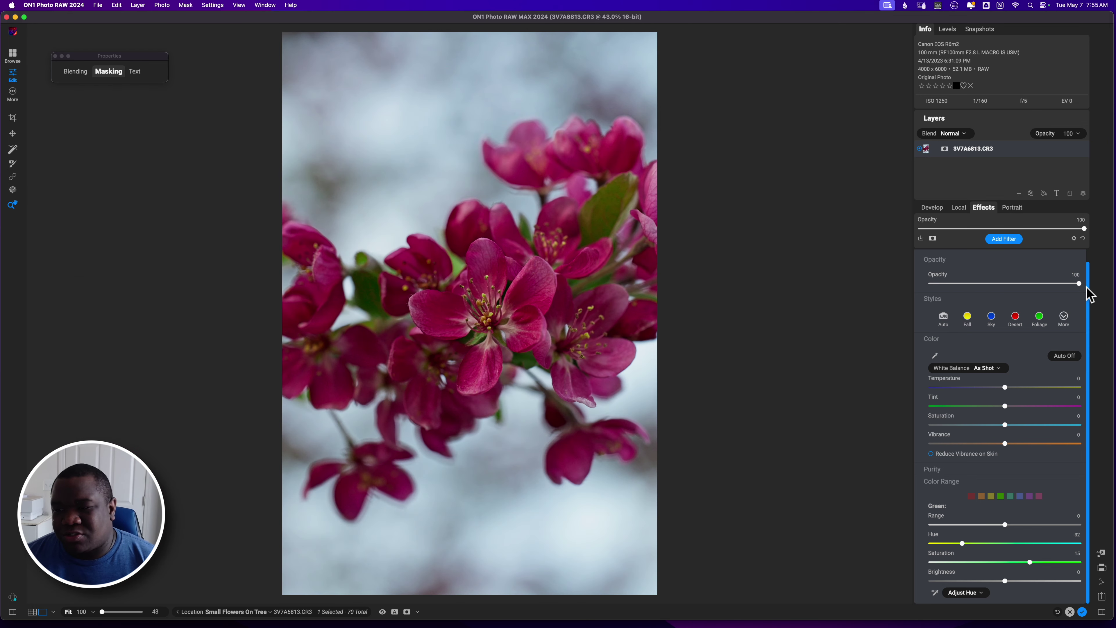
scroll(1088, 283, "up", 1)
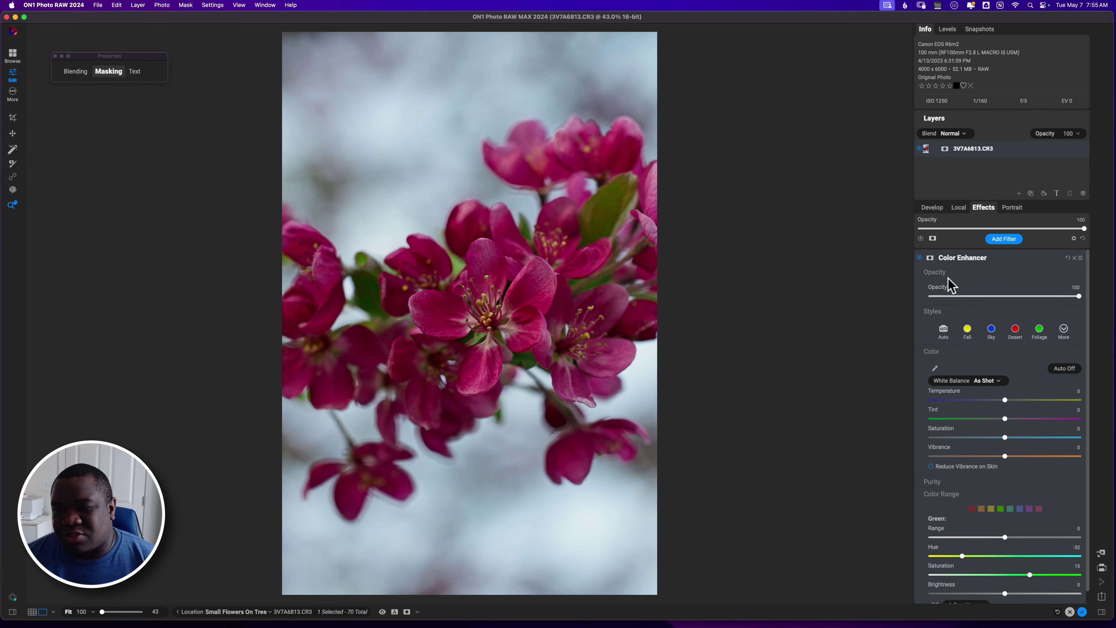
Turn off the Color Enhancer and add a Replace Color filter
left_click(919, 258)
left_click(970, 259)
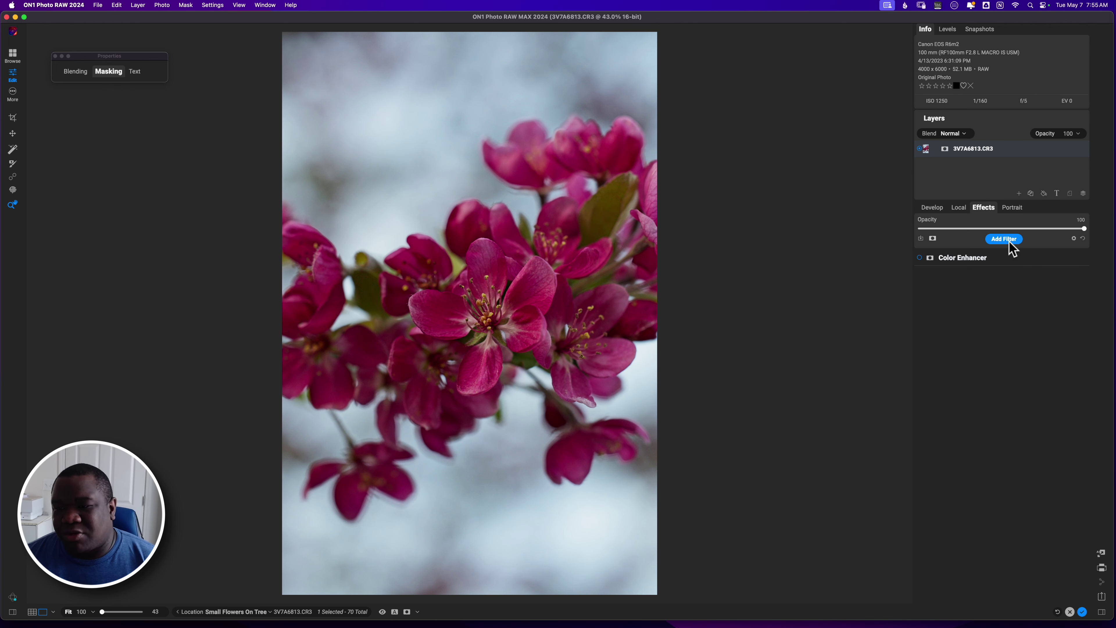
left_click(1004, 239)
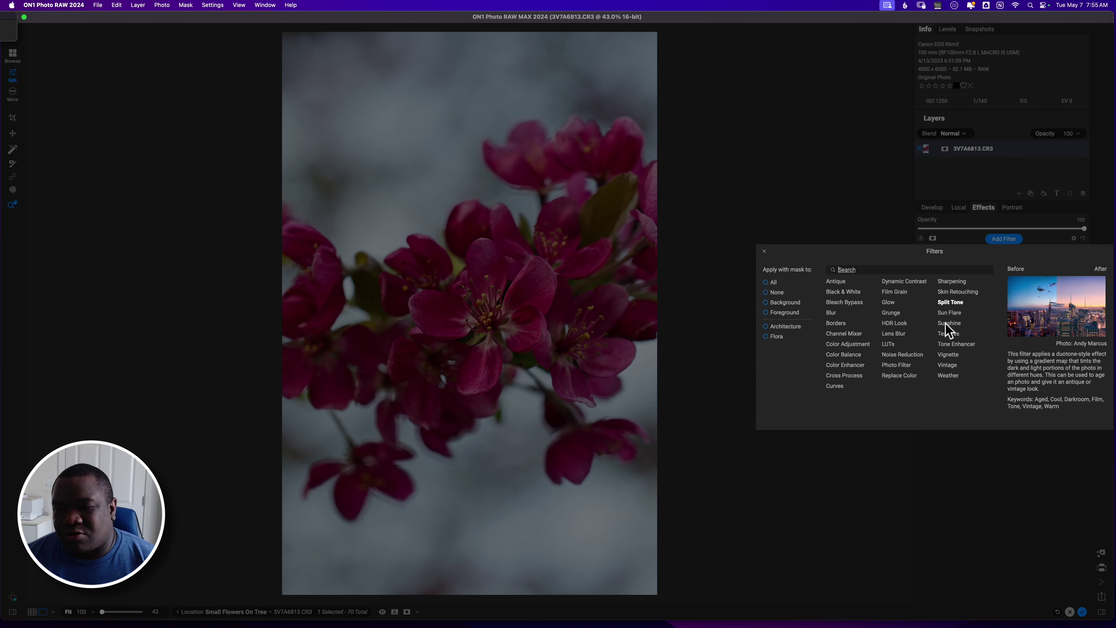
left_click(913, 377)
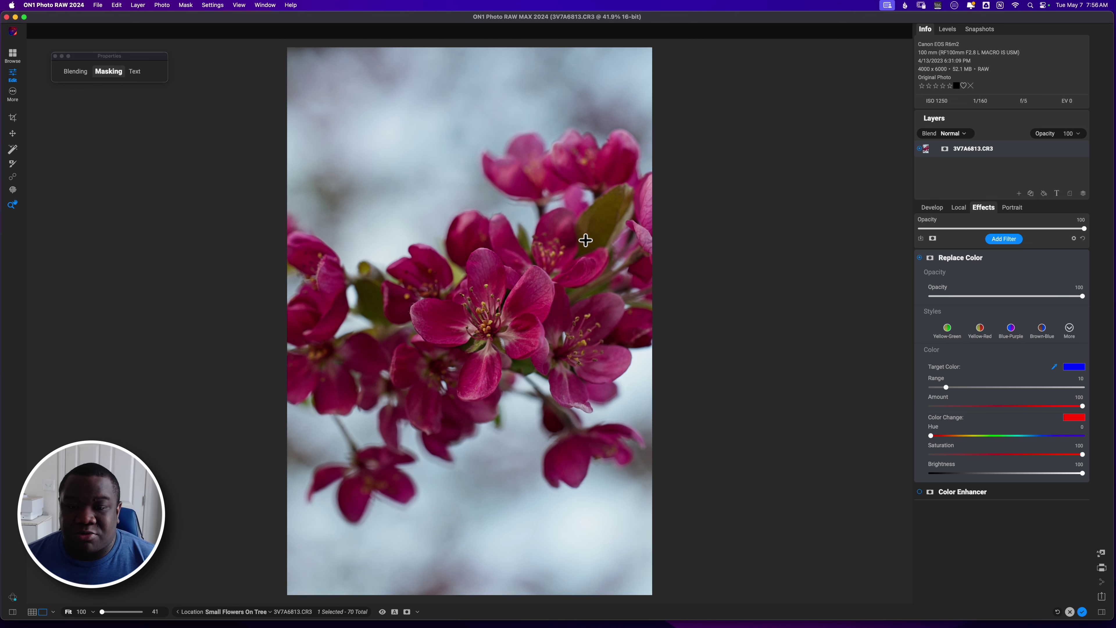
Sample the leaf colour at 100% zoom and narrow the Range to 8
left_click(602, 225)
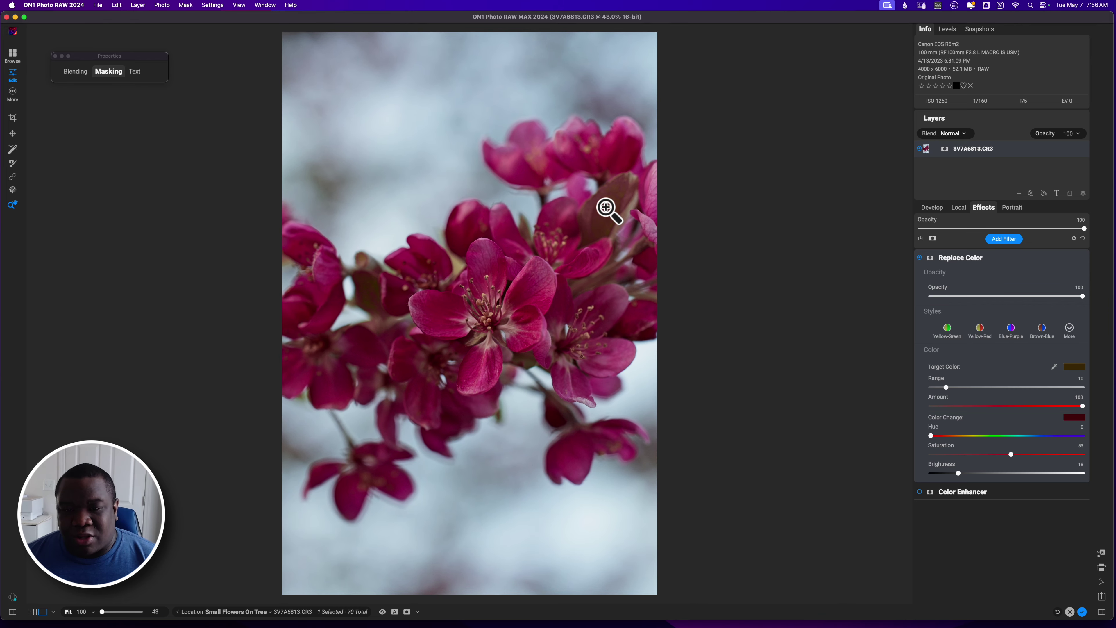
left_click(606, 208)
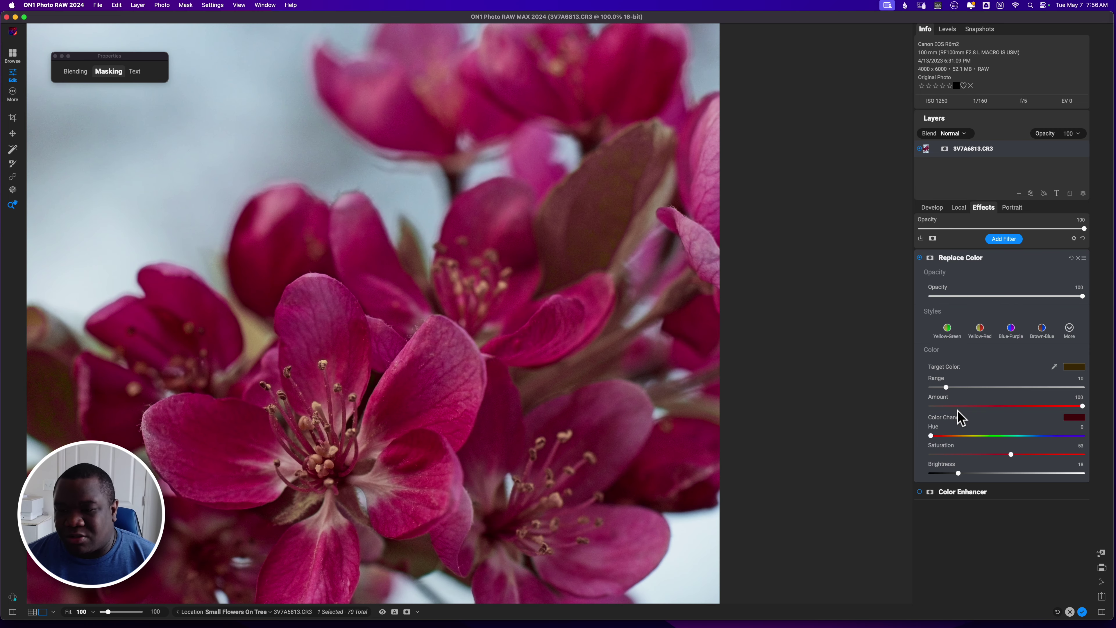
mouse_move(949, 389)
left_mouse_down()
mouse_move(1002, 392)
mouse_move(963, 388)
left_mouse_up()
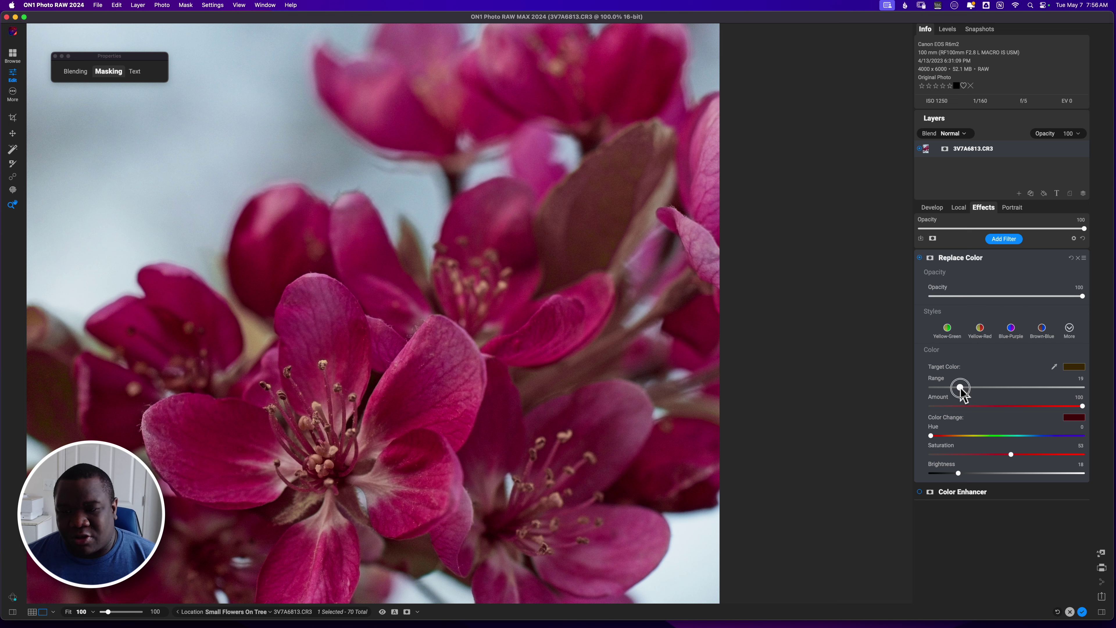
left_click_drag(959, 387, 933, 386)
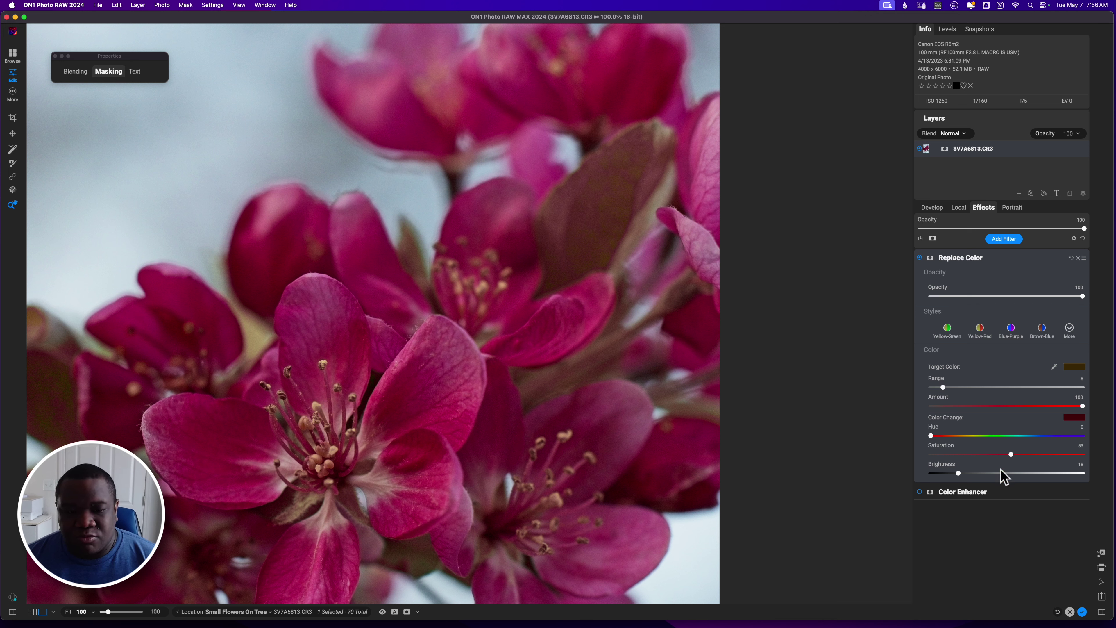
Set the replacement colour to pale green: Hue 73, Saturation 27, Brightness 73
left_click(1074, 417)
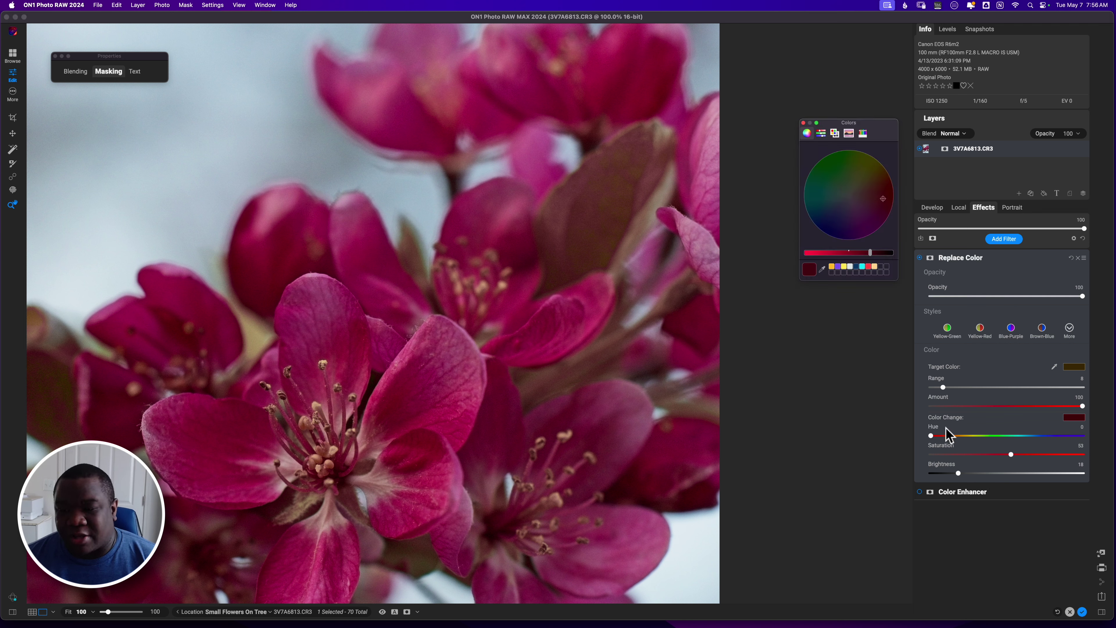
left_click_drag(837, 254, 828, 253)
left_click_drag(853, 200, 857, 183)
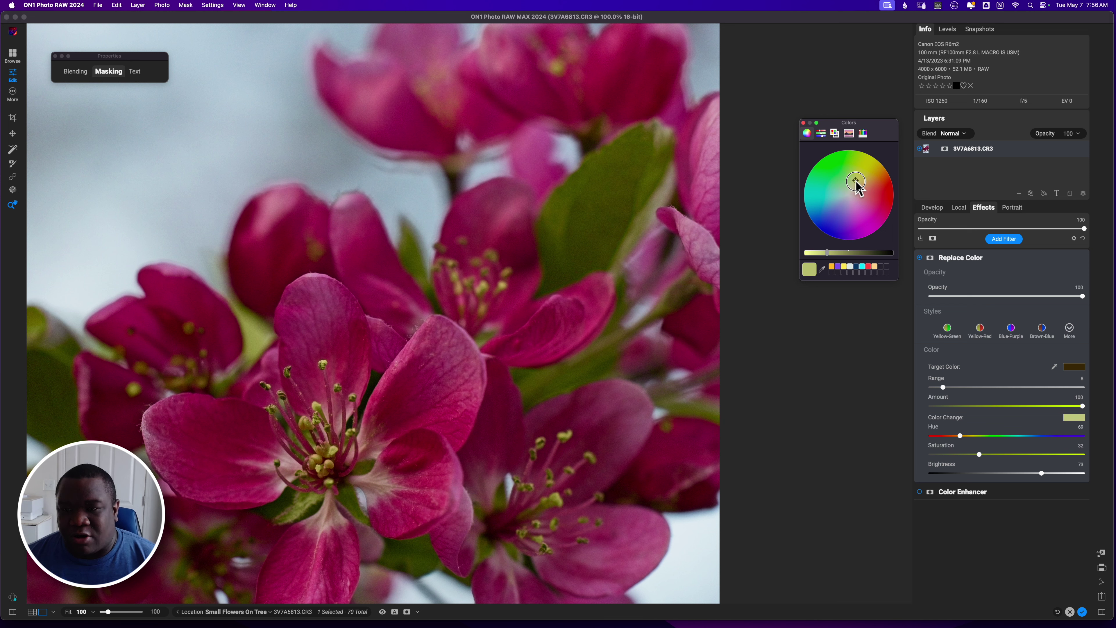
mouse_move(855, 181)
left_mouse_down()
mouse_move(837, 181)
mouse_move(852, 187)
left_mouse_up()
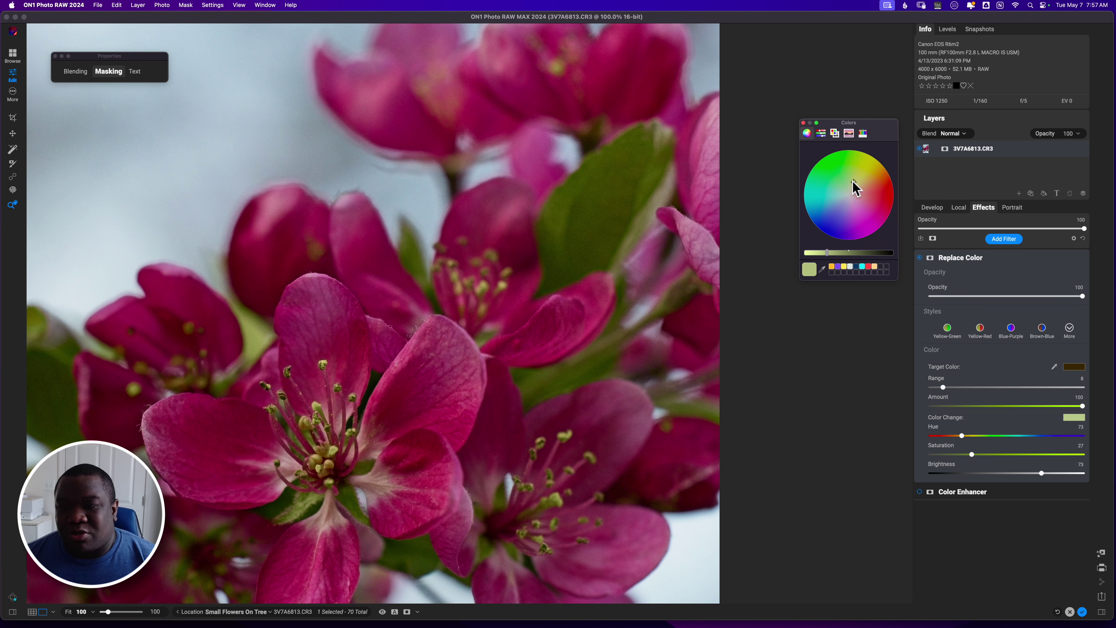
left_click(576, 251)
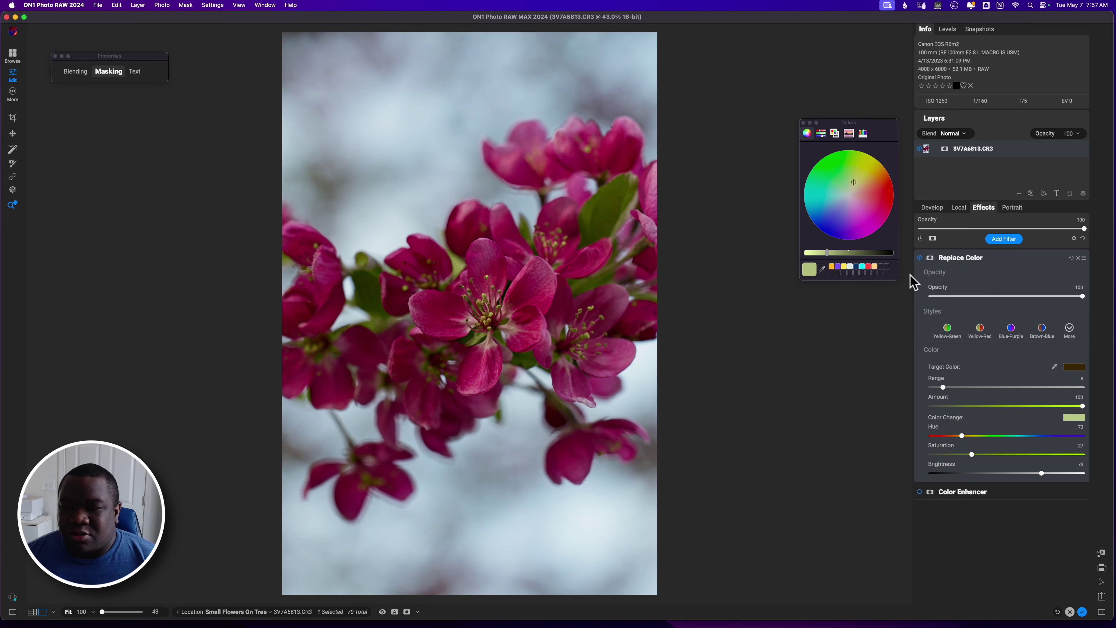
Try Luminosity and a brightening blend mode, then set Replace Color to Color blend
left_click(920, 260)
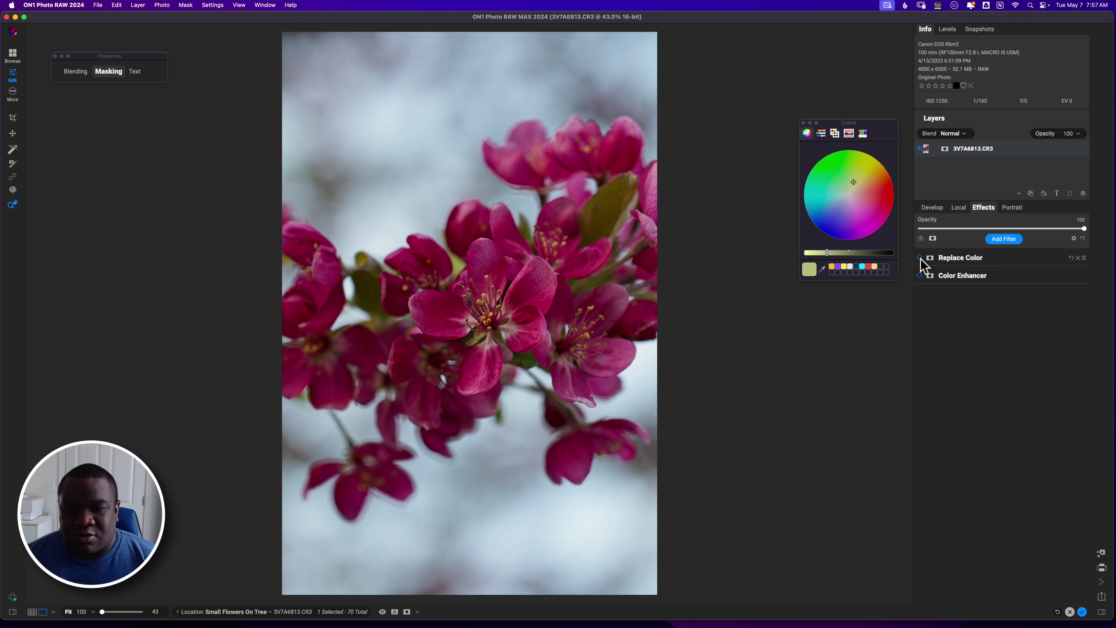
left_click(923, 265)
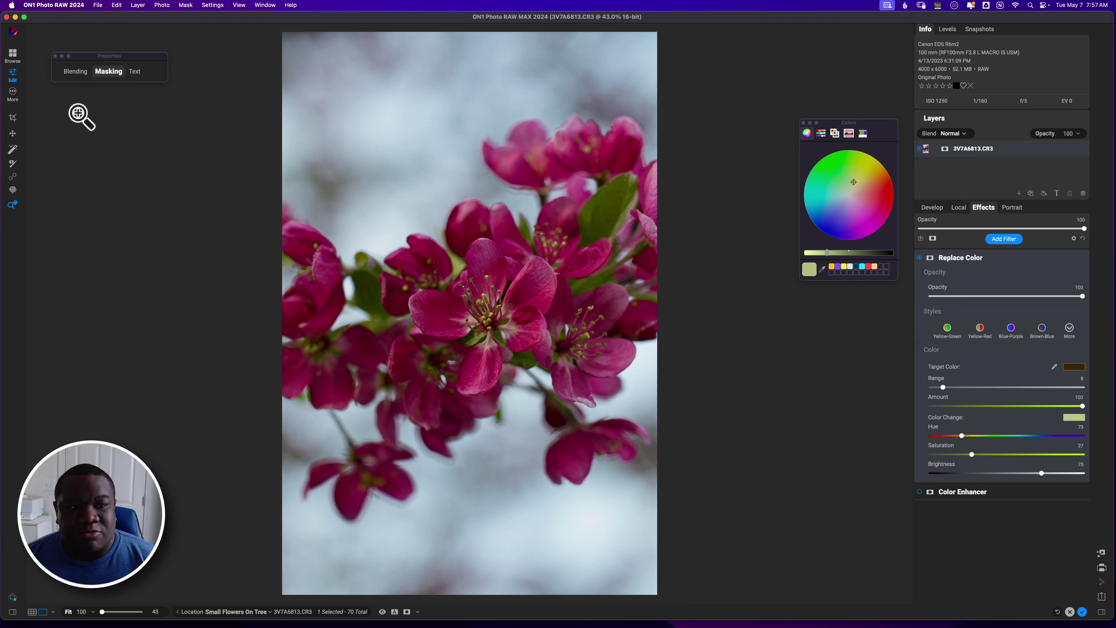
left_click(75, 72)
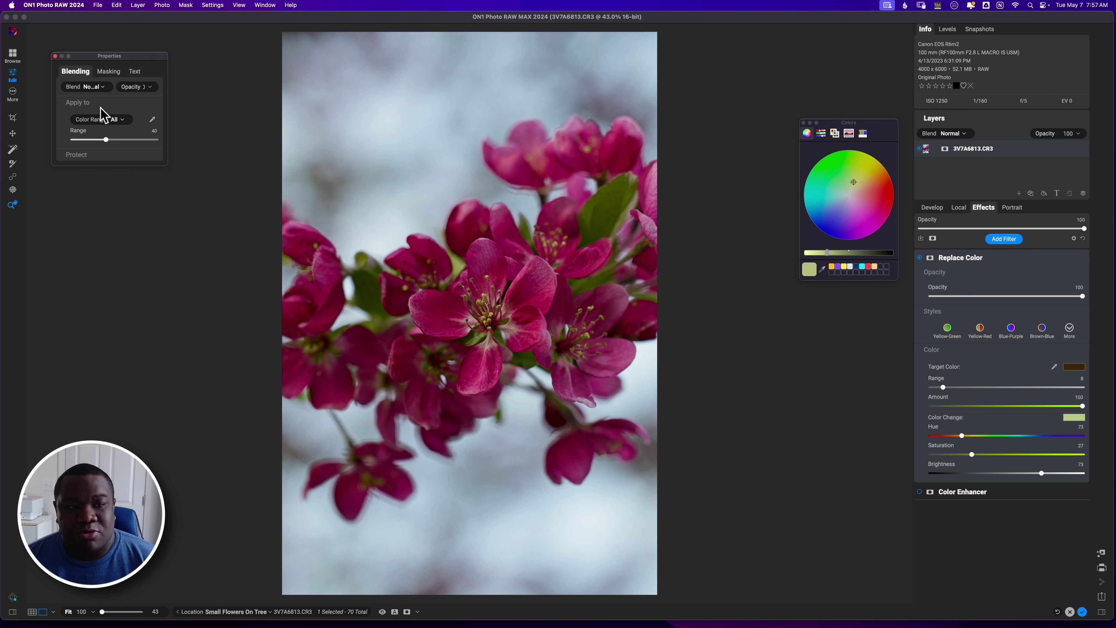
left_click(95, 86)
left_click(113, 298)
left_click(91, 88)
left_click(107, 132)
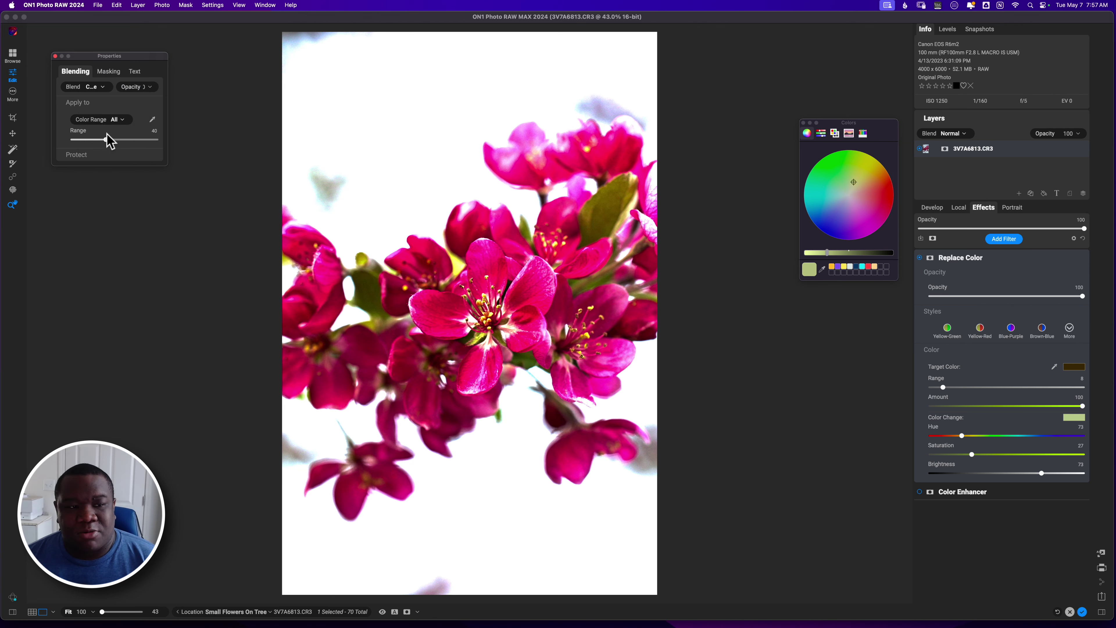
left_click(94, 87)
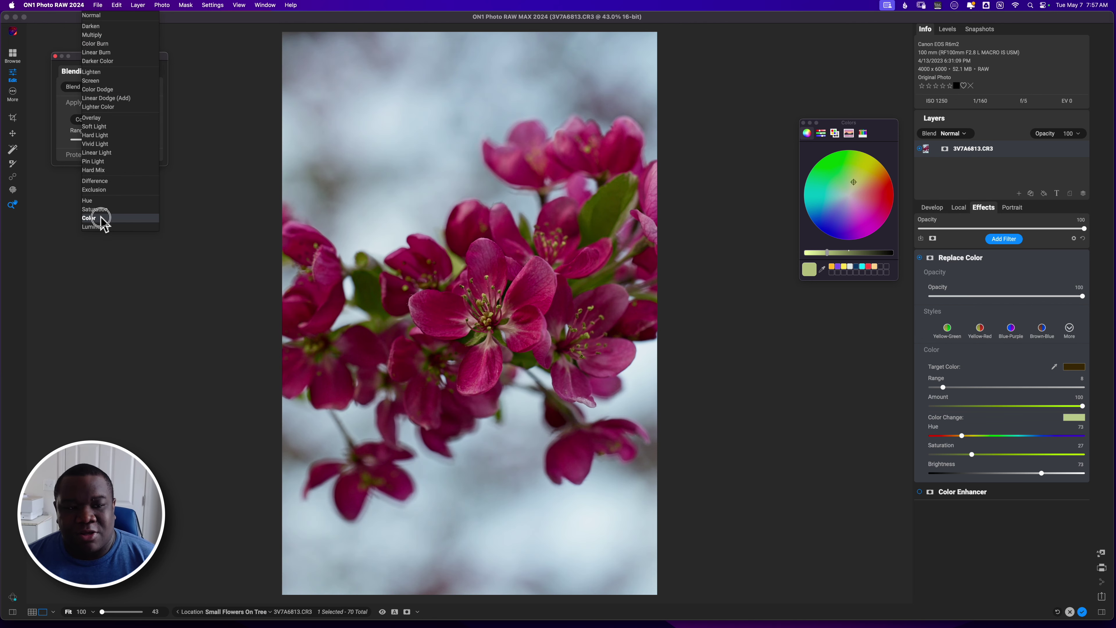
left_click(101, 218)
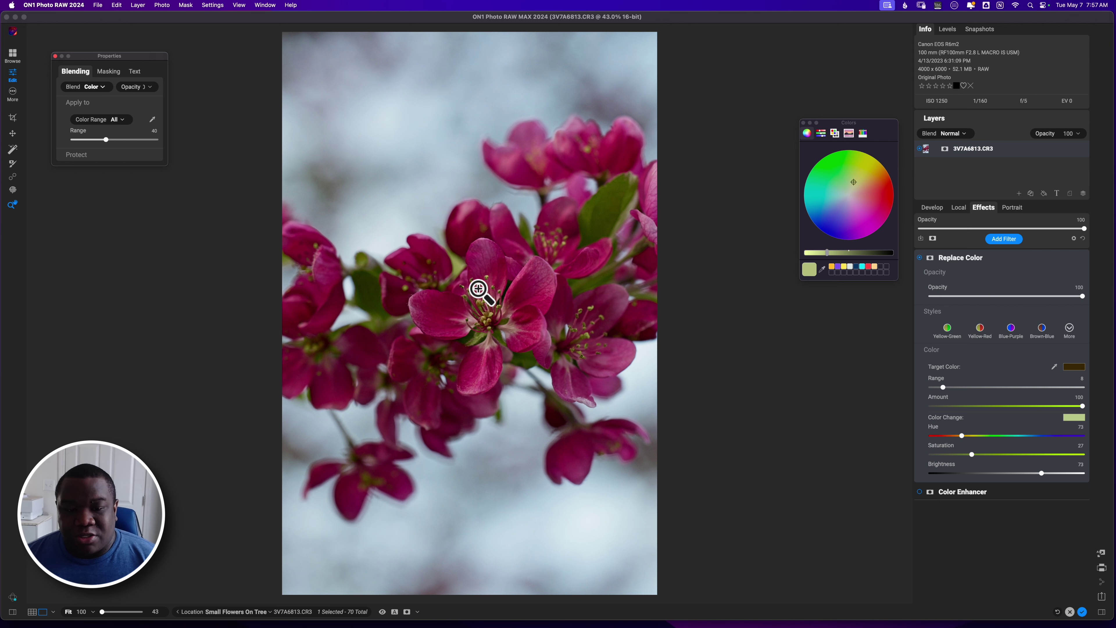
At 100% zoom, erase the leaf filter's mask over the central flower's stamens
left_click(484, 313)
left_click(483, 314)
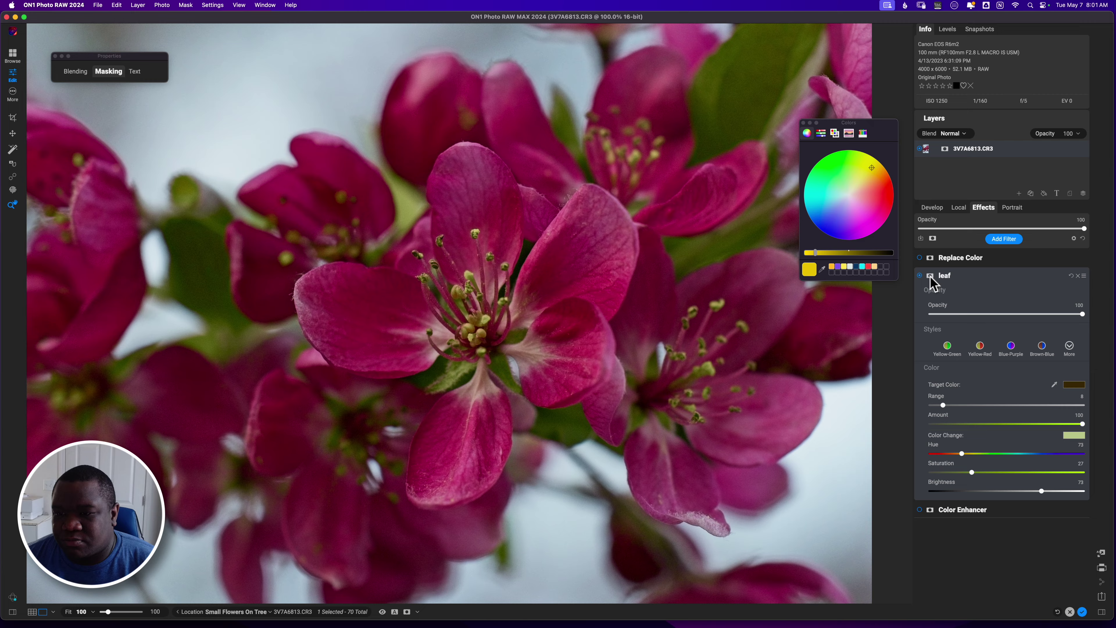
left_click(931, 276)
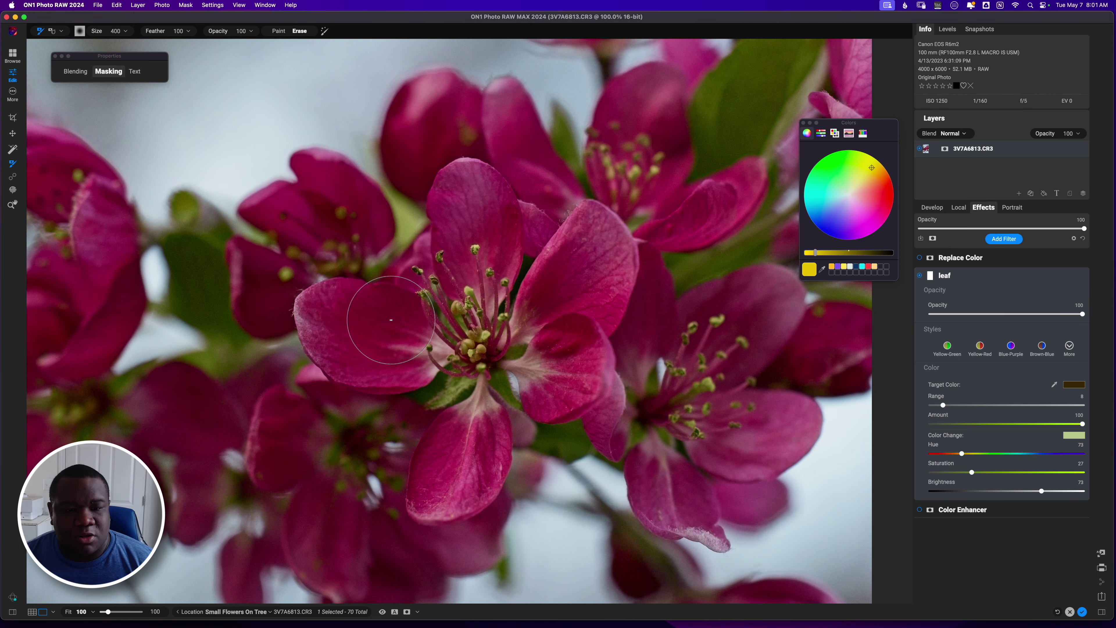
key("bracketleft")
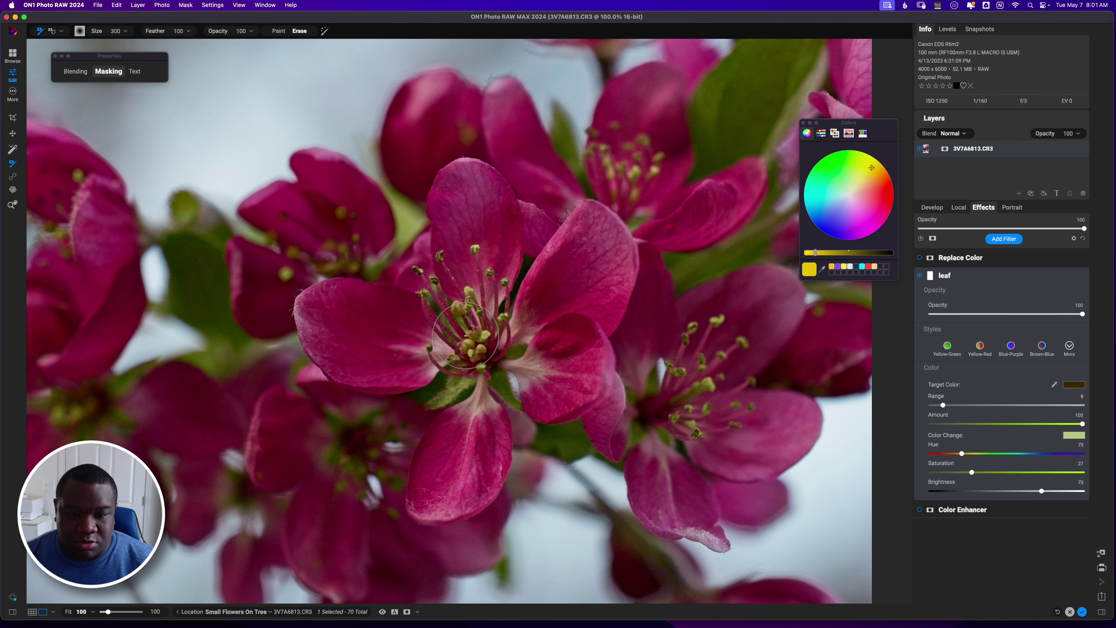
mouse_move(467, 341)
left_mouse_down()
mouse_move(447, 304)
mouse_move(492, 279)
mouse_move(453, 251)
mouse_move(430, 291)
mouse_move(420, 281)
left_mouse_up()
key("[")
mouse_move(460, 356)
left_mouse_down()
mouse_move(468, 347)
mouse_move(483, 369)
left_mouse_up()
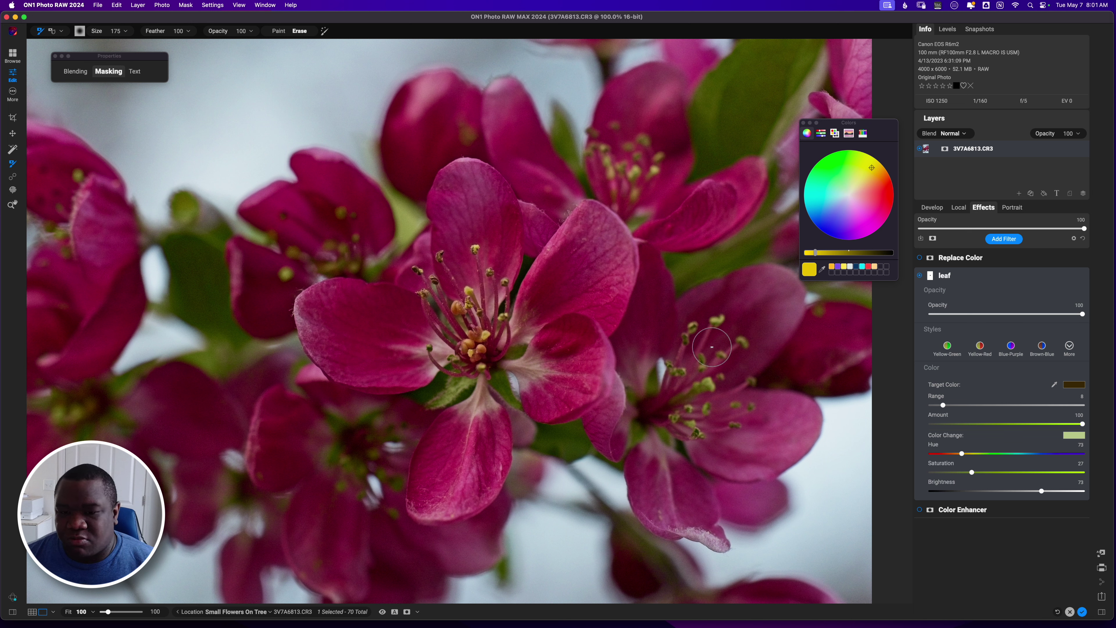
Erase the mask over the right and left flowers' stamens, panning to reach other blossoms
key("bracketright")
mouse_move(683, 366)
left_mouse_down()
mouse_move(711, 325)
mouse_move(726, 325)
mouse_move(731, 346)
mouse_move(706, 386)
mouse_move(725, 399)
mouse_move(760, 377)
mouse_move(737, 428)
mouse_move(675, 425)
mouse_move(752, 412)
mouse_move(726, 377)
mouse_move(680, 361)
mouse_move(695, 339)
mouse_move(679, 360)
mouse_move(708, 323)
mouse_move(620, 170)
mouse_move(644, 156)
mouse_move(610, 145)
left_mouse_up()
mouse_move(357, 210)
left_mouse_down()
mouse_move(344, 265)
mouse_move(303, 244)
mouse_move(286, 213)
mouse_move(298, 285)
mouse_move(283, 270)
mouse_move(410, 411)
mouse_move(364, 489)
mouse_move(351, 477)
mouse_move(359, 462)
mouse_move(381, 471)
mouse_move(397, 503)
mouse_move(351, 496)
mouse_move(376, 473)
mouse_move(398, 409)
mouse_move(374, 442)
mouse_move(383, 443)
mouse_move(365, 452)
mouse_move(409, 404)
left_mouse_up()
key("bracketleft")
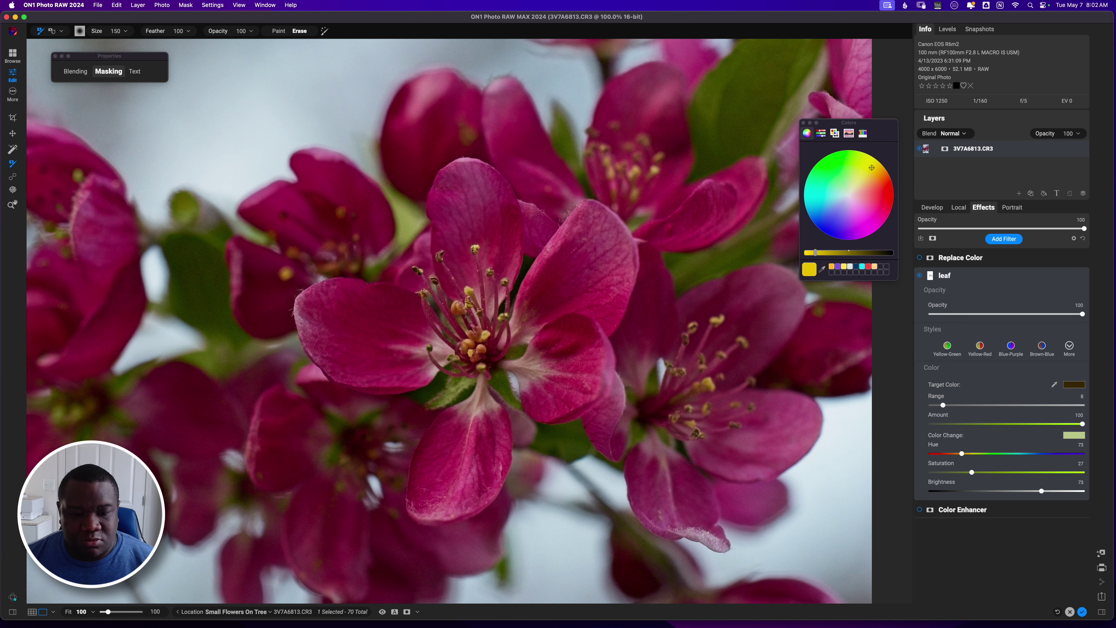
left_click_drag(335, 455, 641, 281)
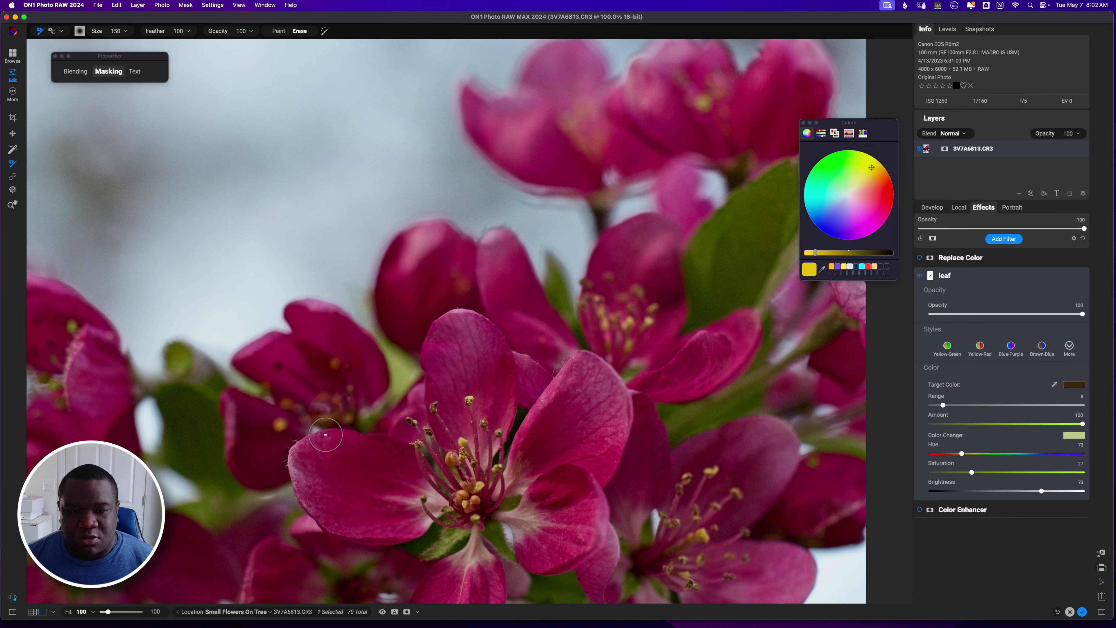
left_click_drag(311, 411, 503, 273)
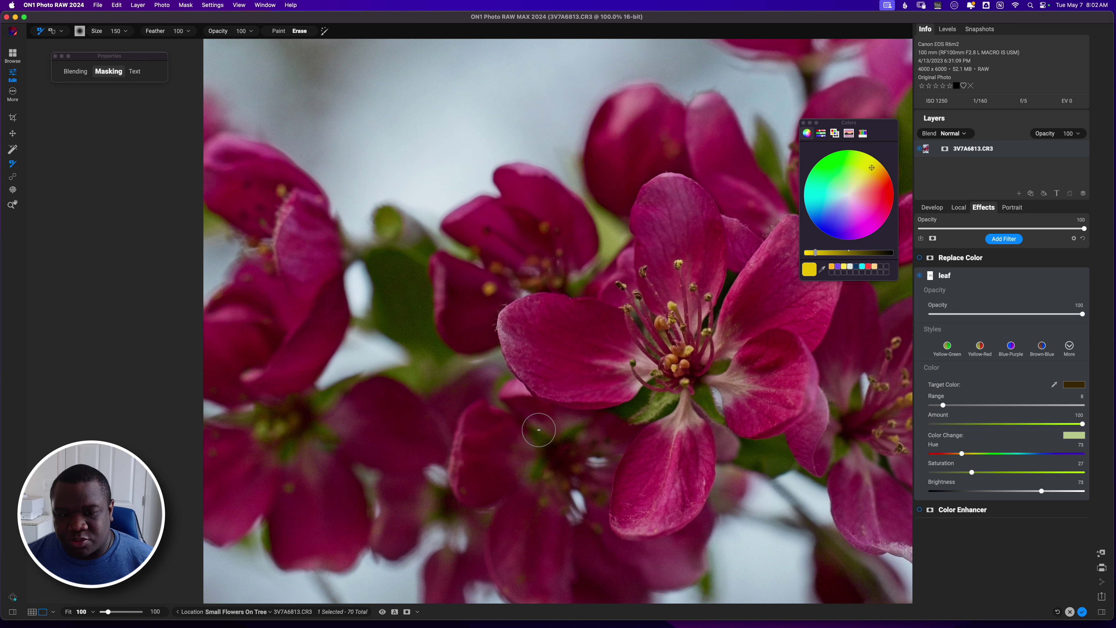
key("z")
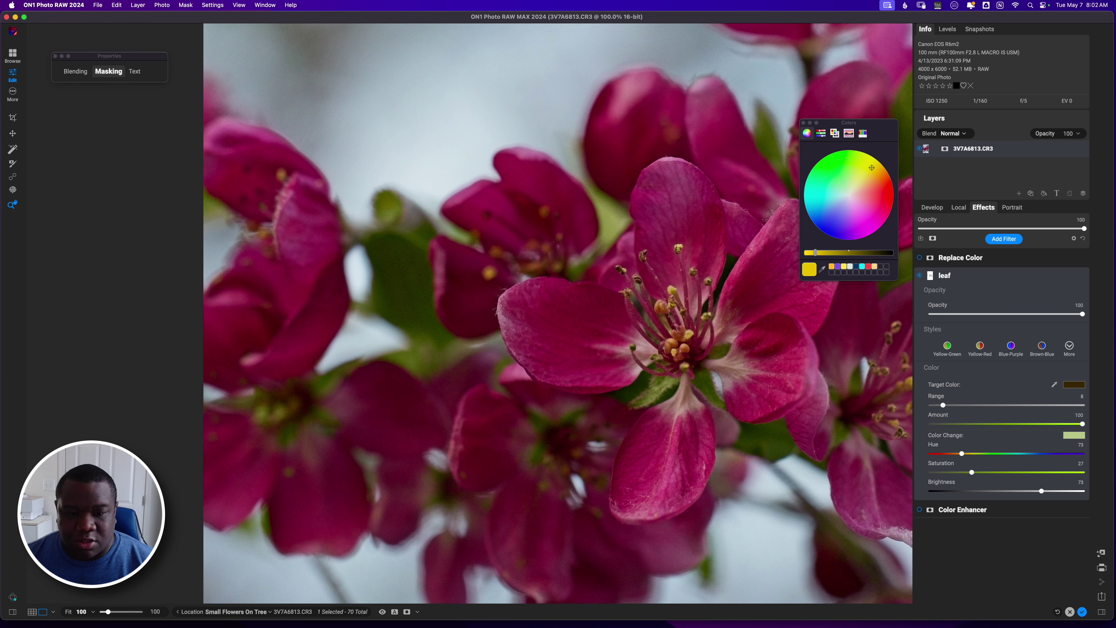
scroll(639, 359, "down", 1)
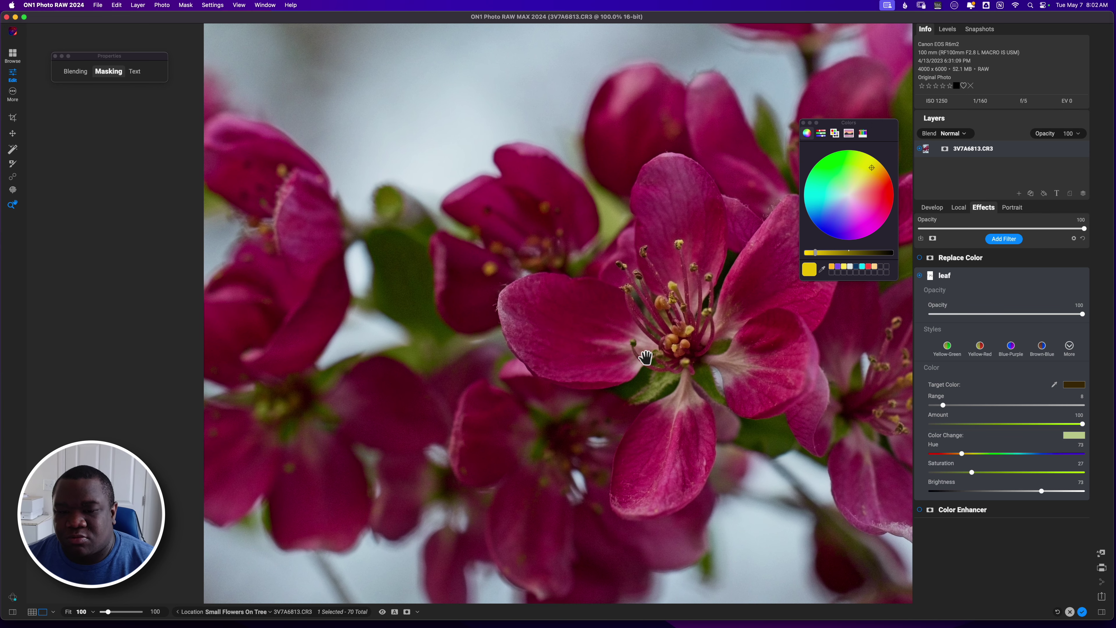
Zoom out and compare the whole photo with and without effects
left_click(648, 375)
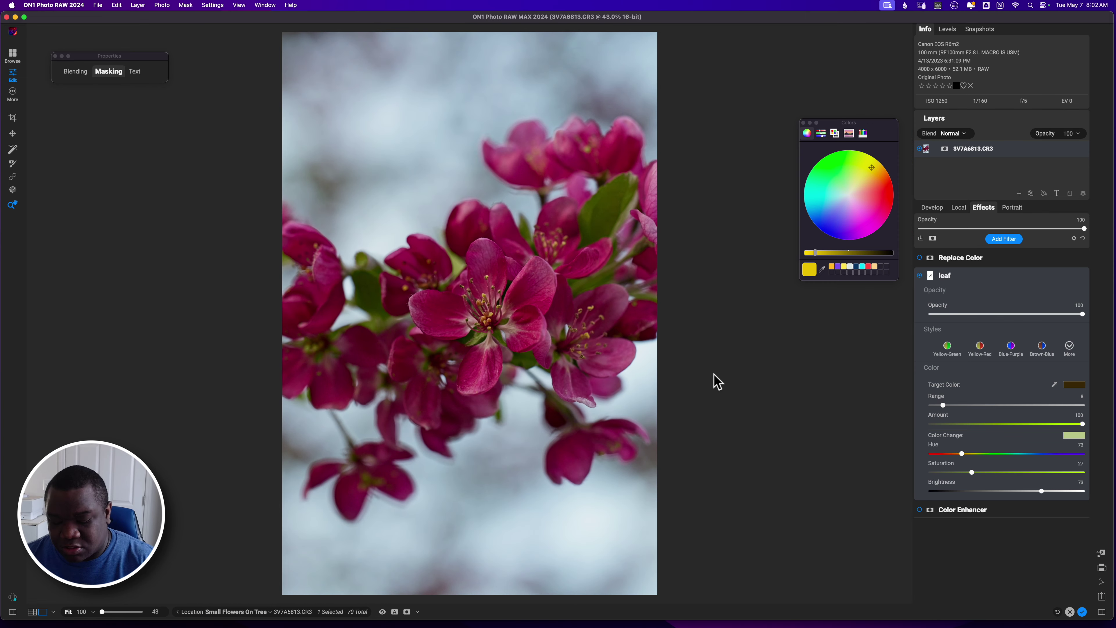
key("super+p")
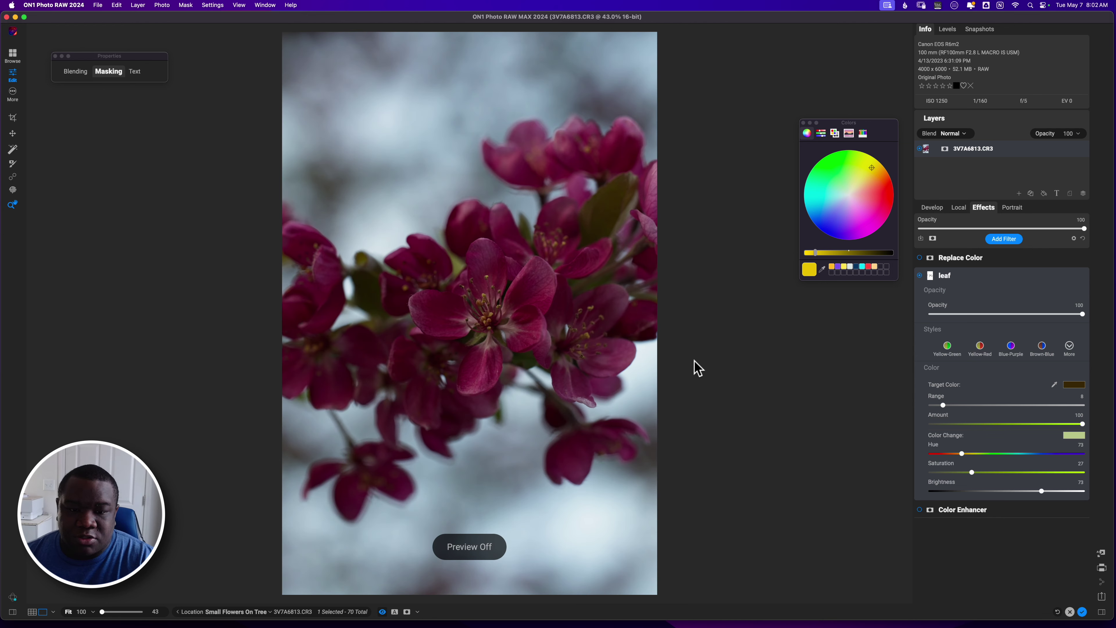
key("super+p")
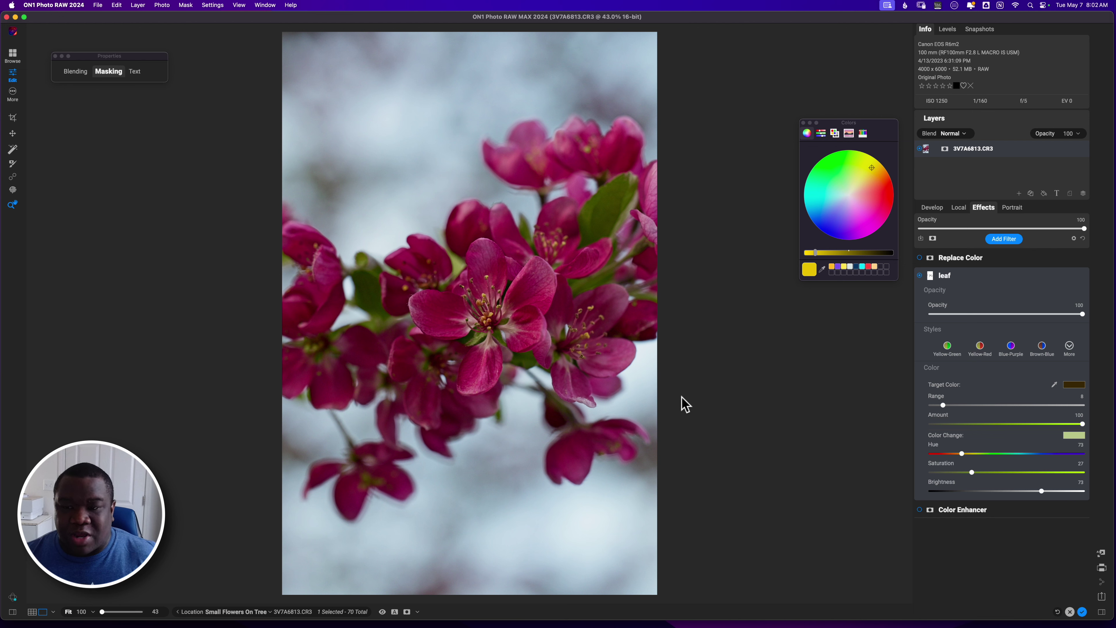
Delete the Color Enhancer and Replace Color filters, leaving only the leaf filter
left_click(961, 276)
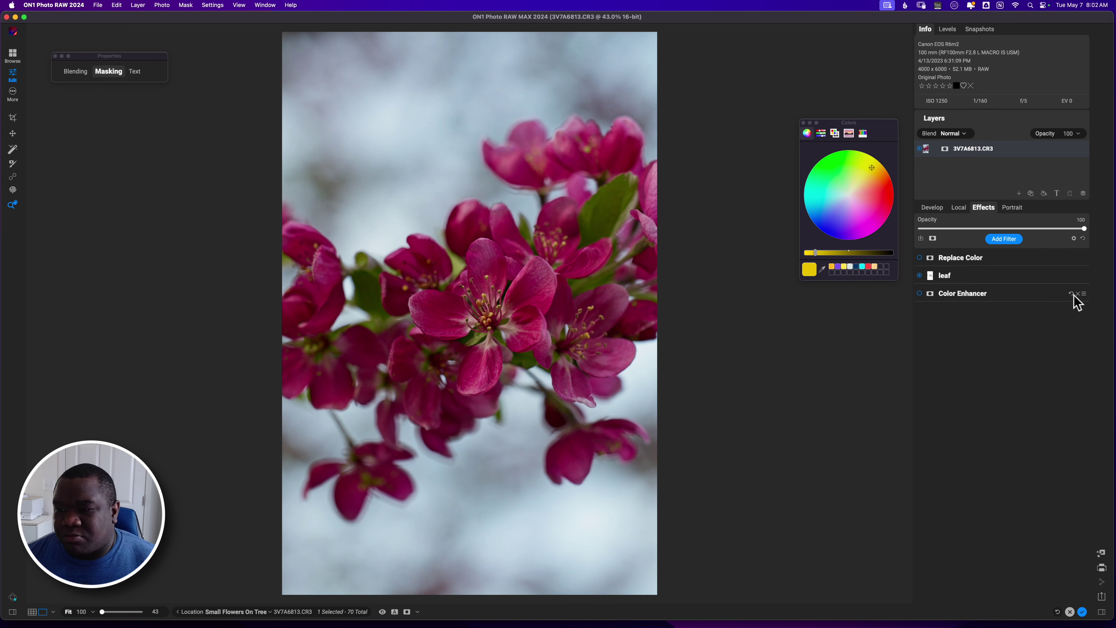
left_click(1078, 293)
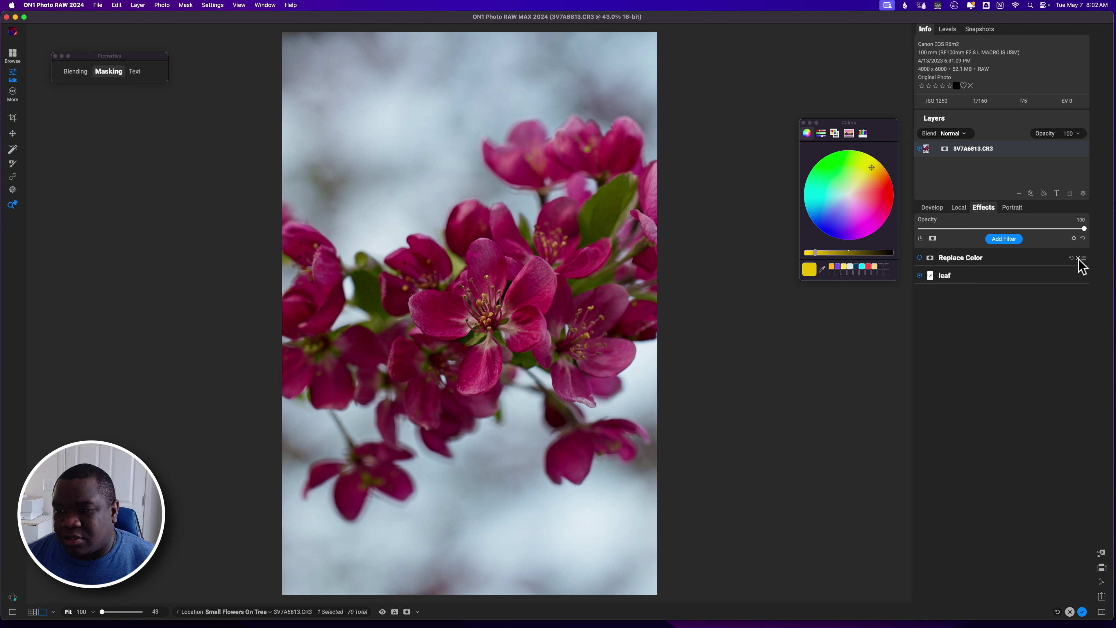
left_click(1077, 263)
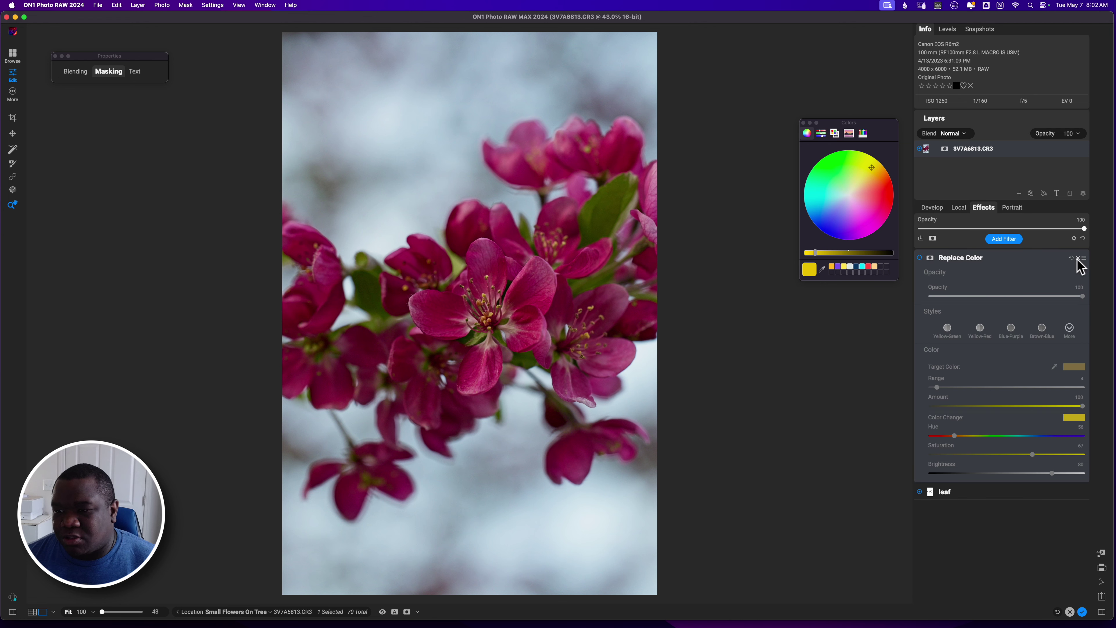
left_click(1077, 262)
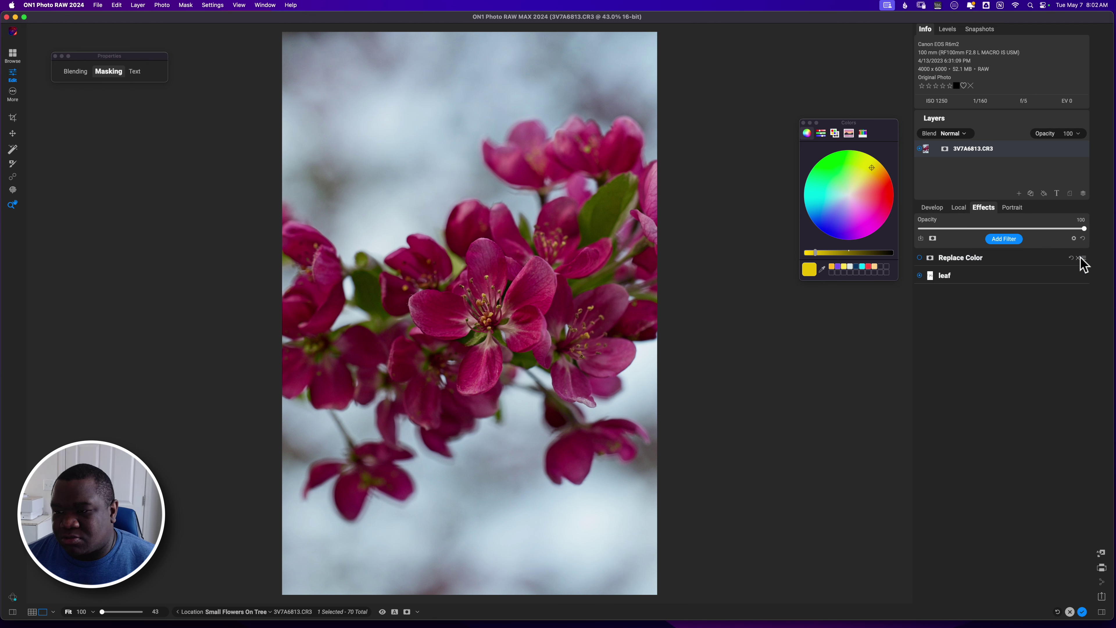
left_click(1078, 263)
left_click(1078, 258)
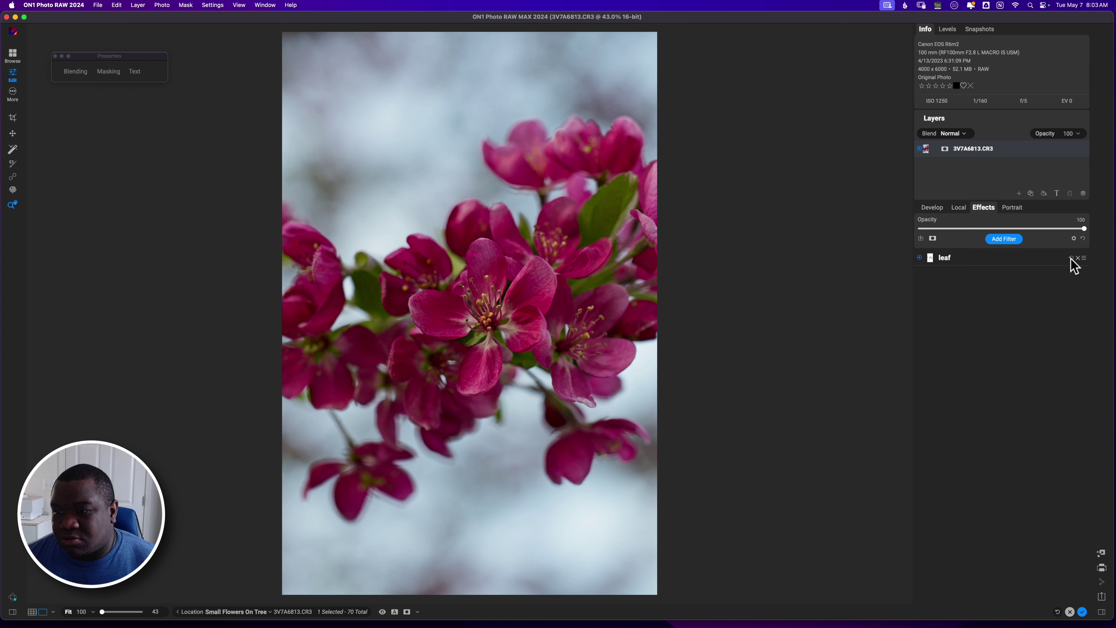
left_click(1008, 241)
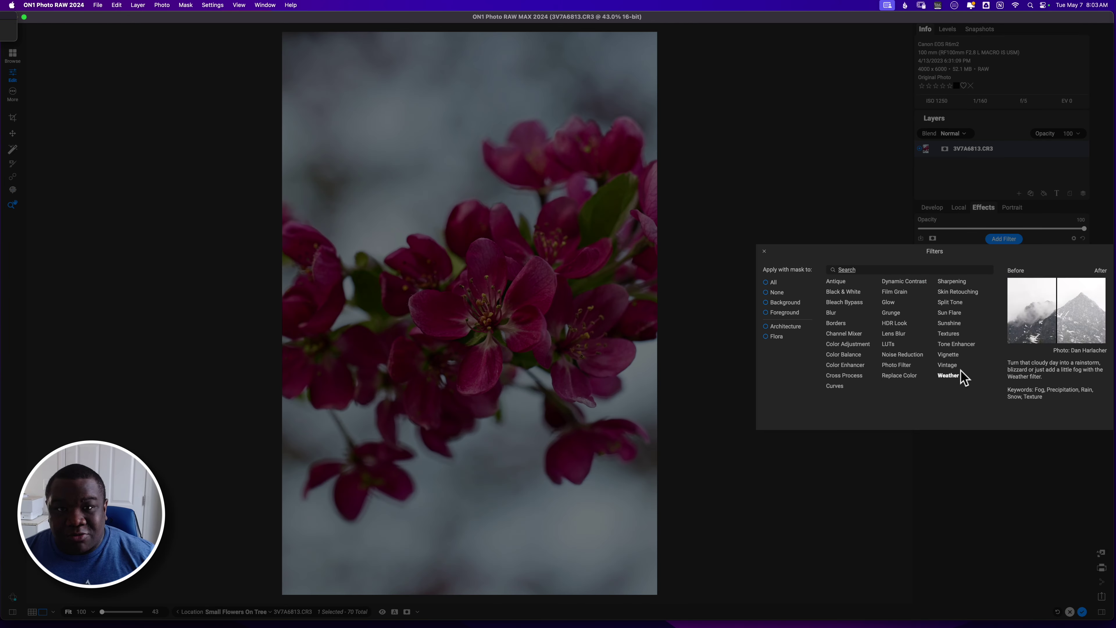
Add a Sunshine filter and lower its warmth to 7
left_click(951, 323)
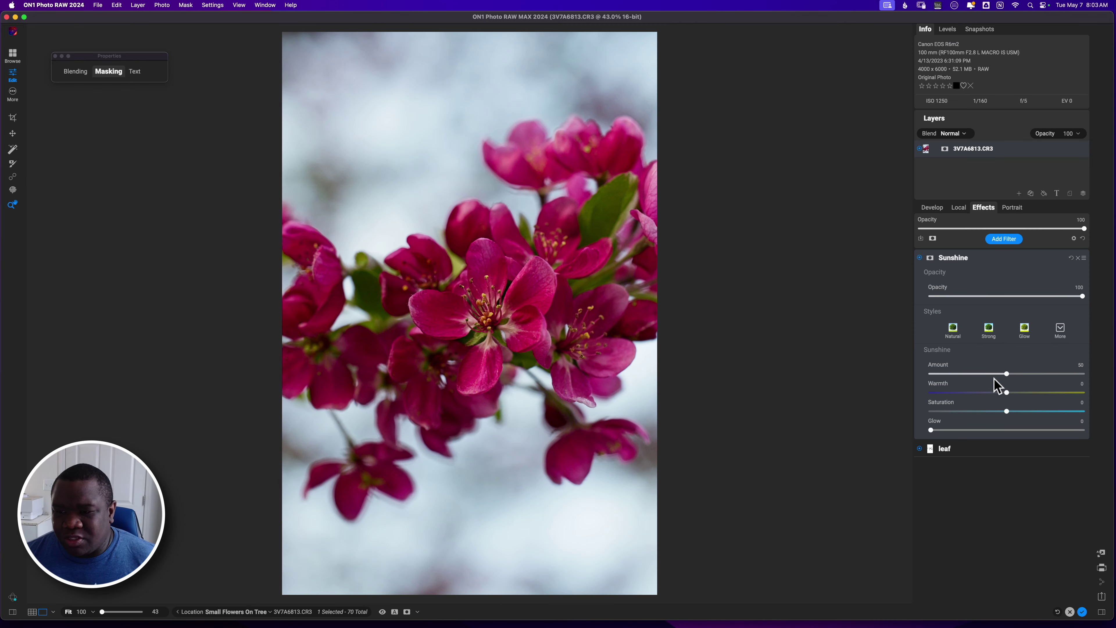
left_click(1006, 391)
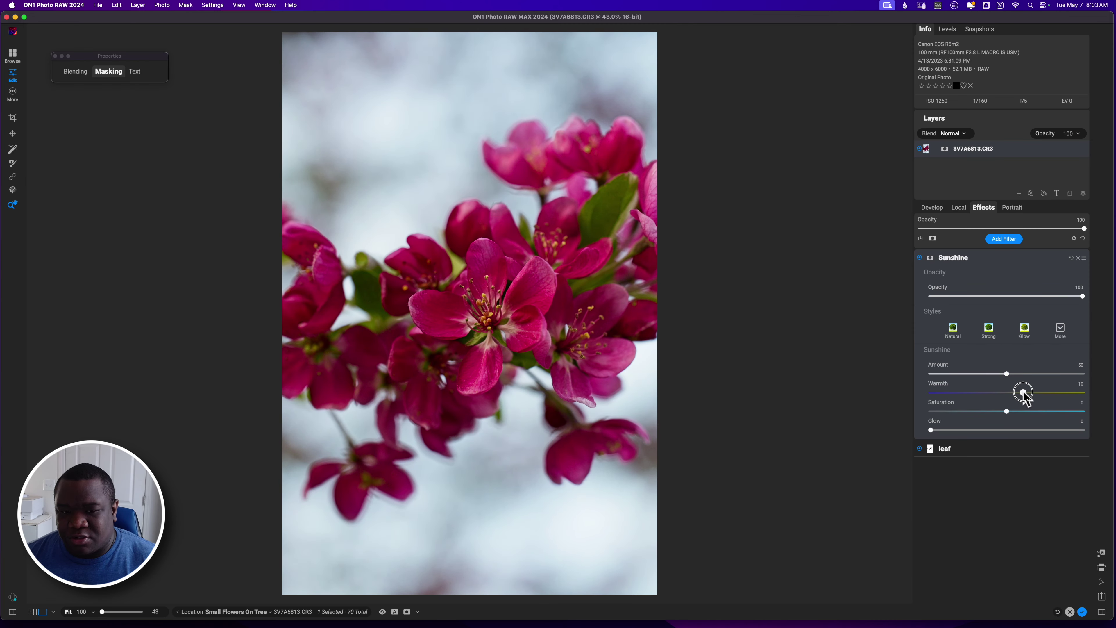
left_click_drag(1030, 389, 1020, 409)
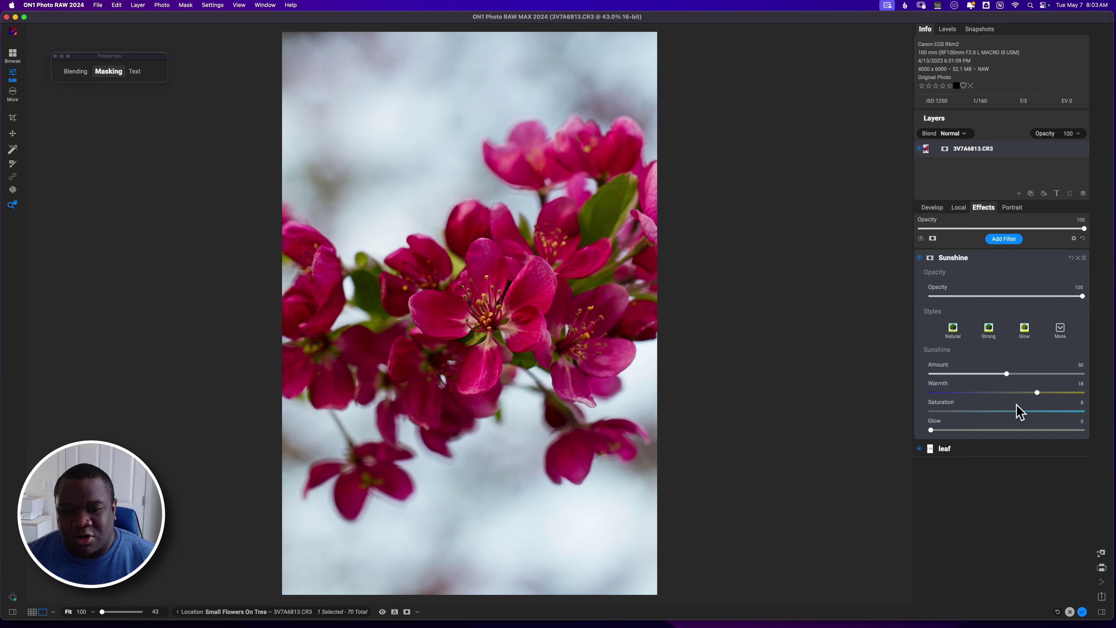
Compare Sunshine on and off, leave it enabled, and collapse its settings
left_click(919, 258)
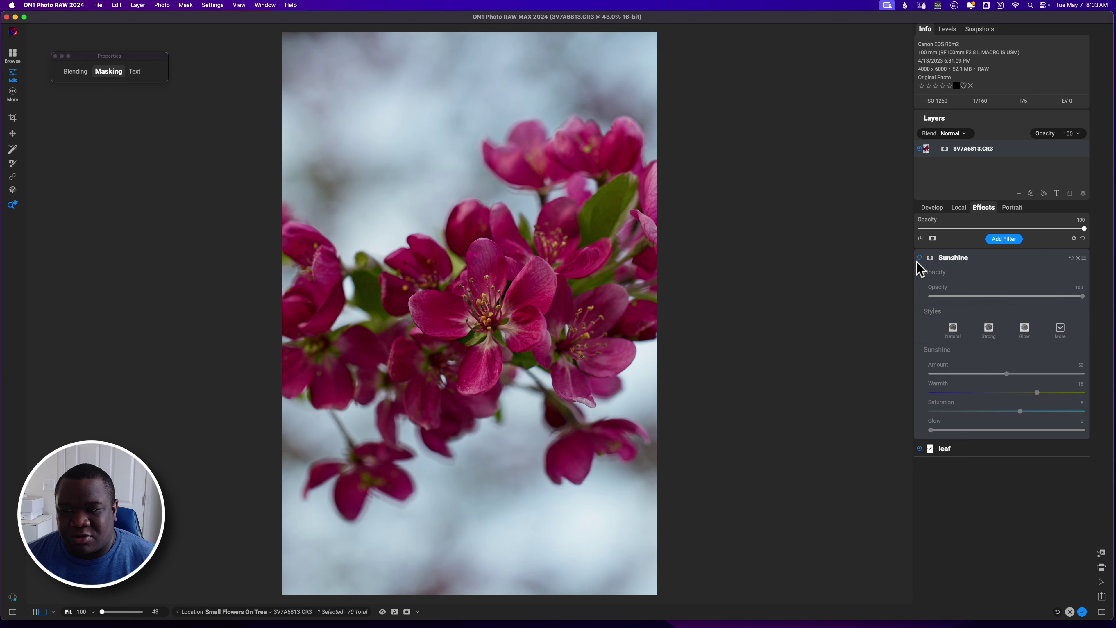
left_click(920, 258)
left_click(920, 259)
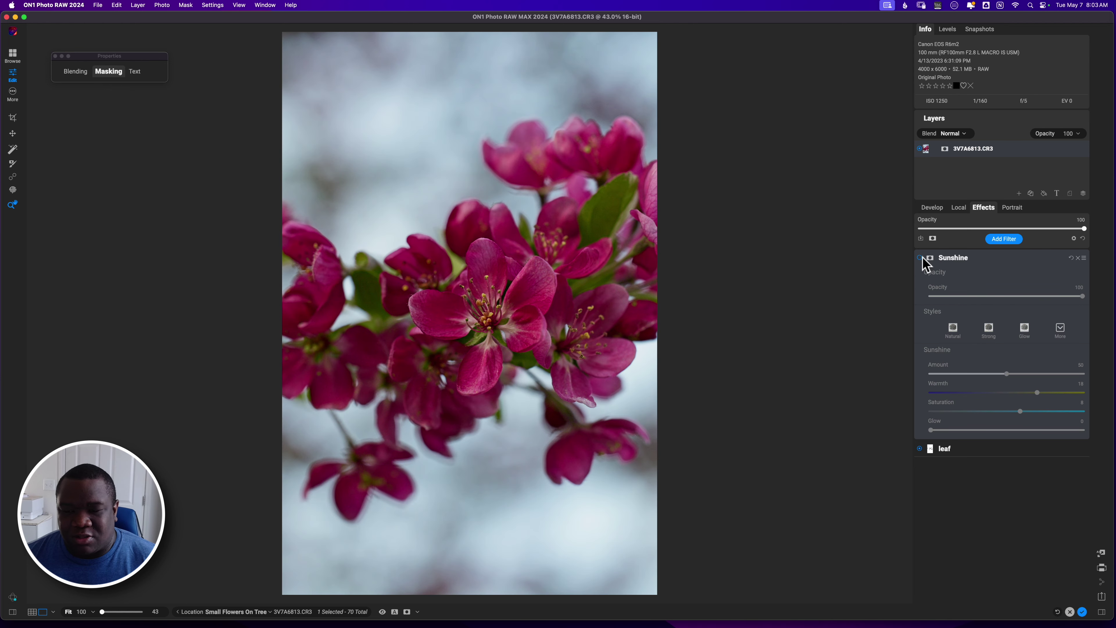
left_click(919, 258)
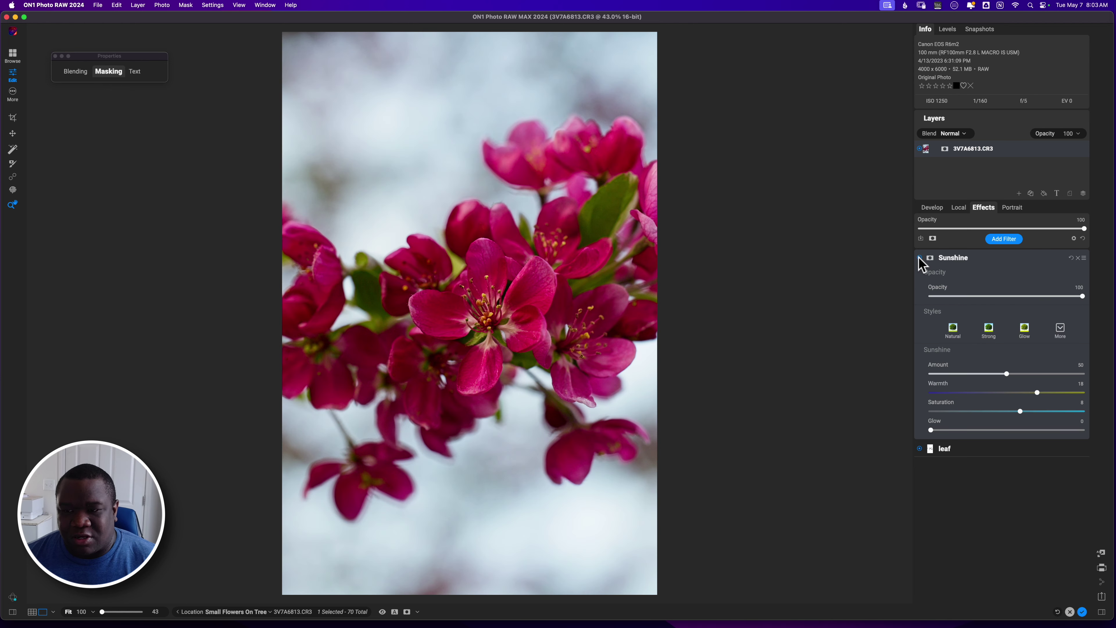
left_click(980, 260)
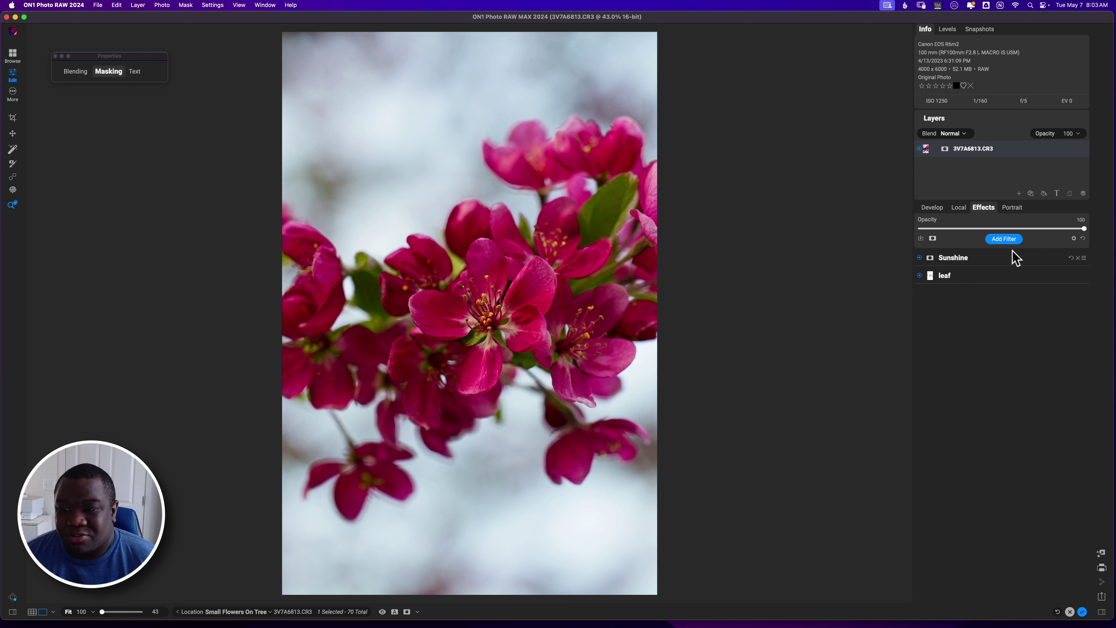
Add a Dynamic Contrast filter with the Soft style
left_click(1009, 240)
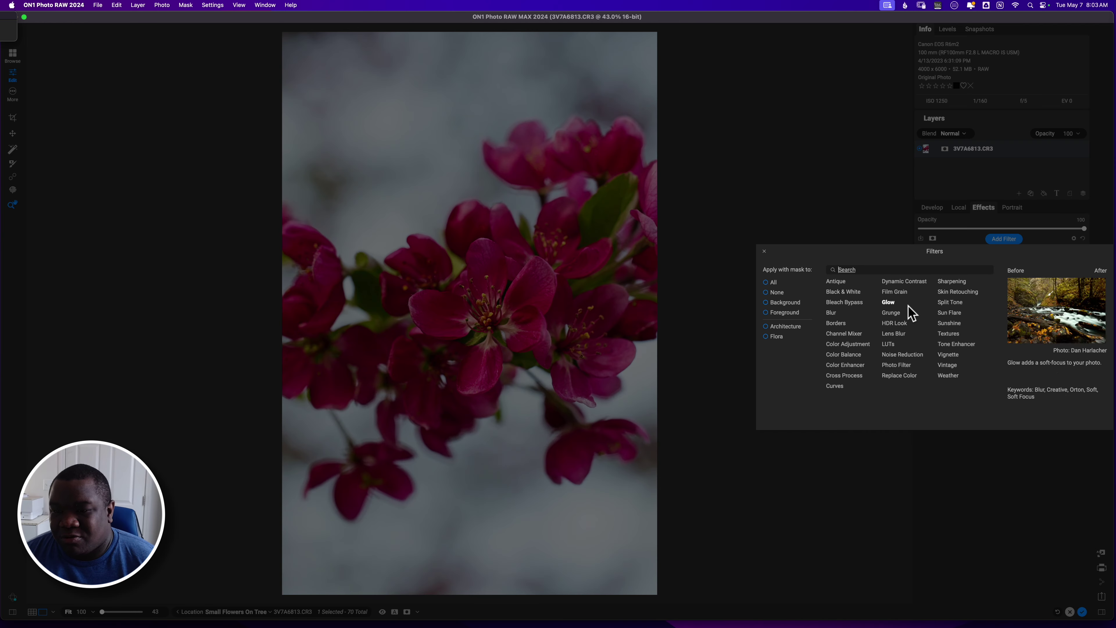
left_click(915, 285)
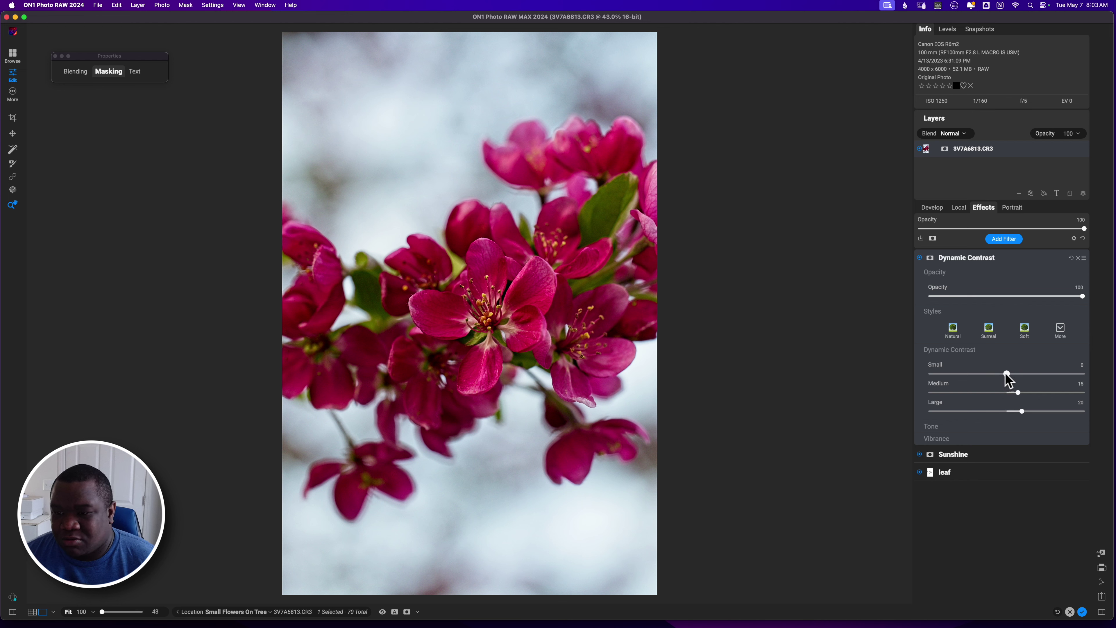
left_click(1025, 332)
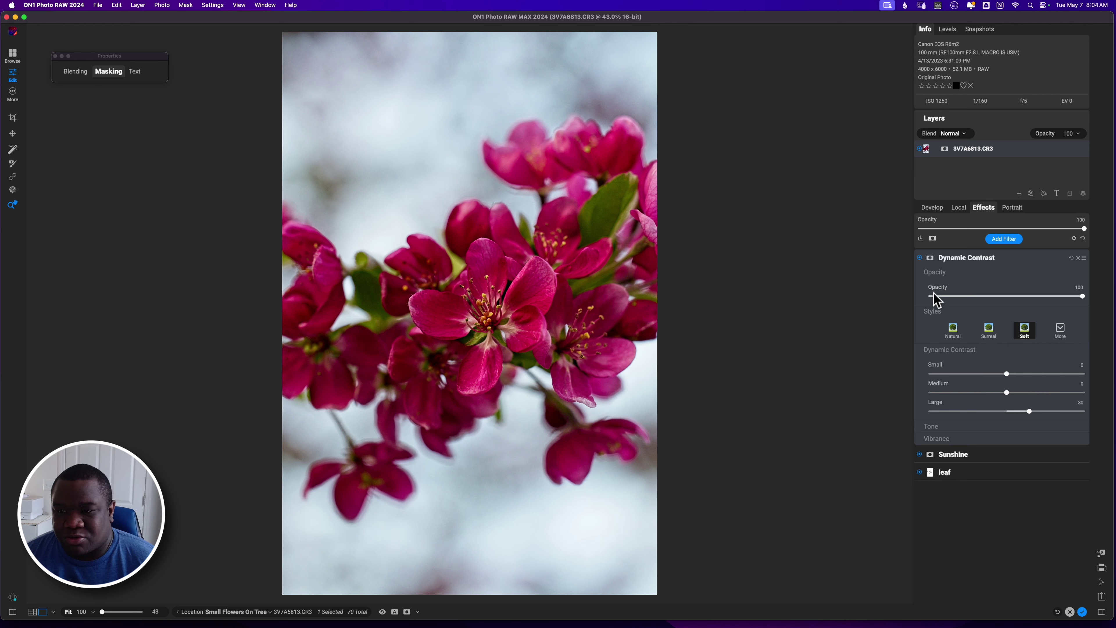
Mask Dynamic Contrast to the centre flower: invert the mask and paint it in at brush size 400
left_click(930, 258)
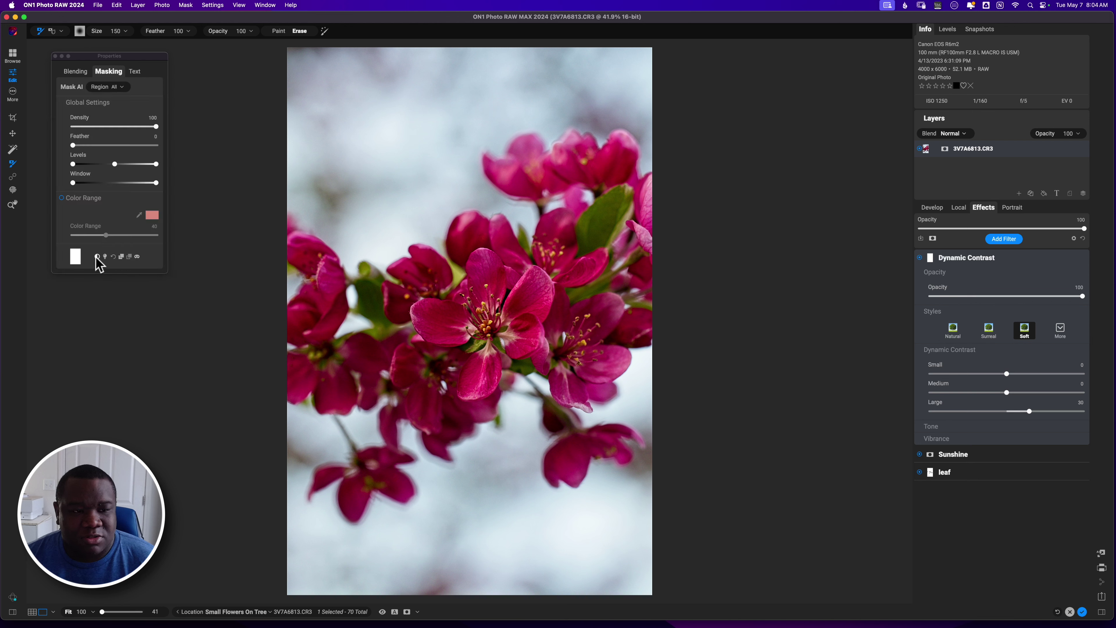
left_click(98, 257)
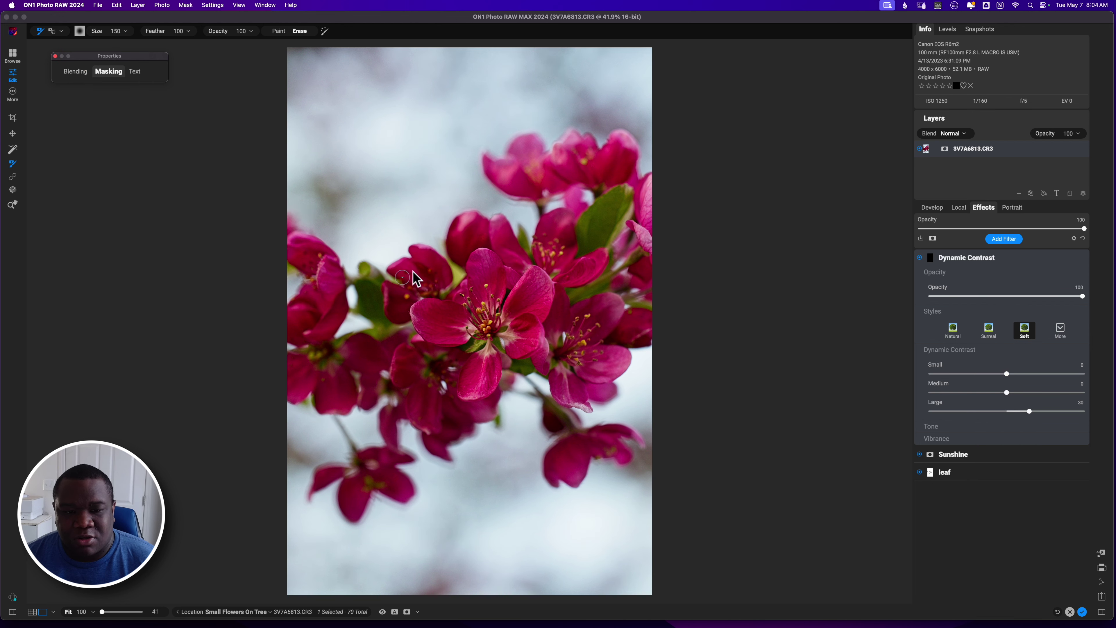
key("x")
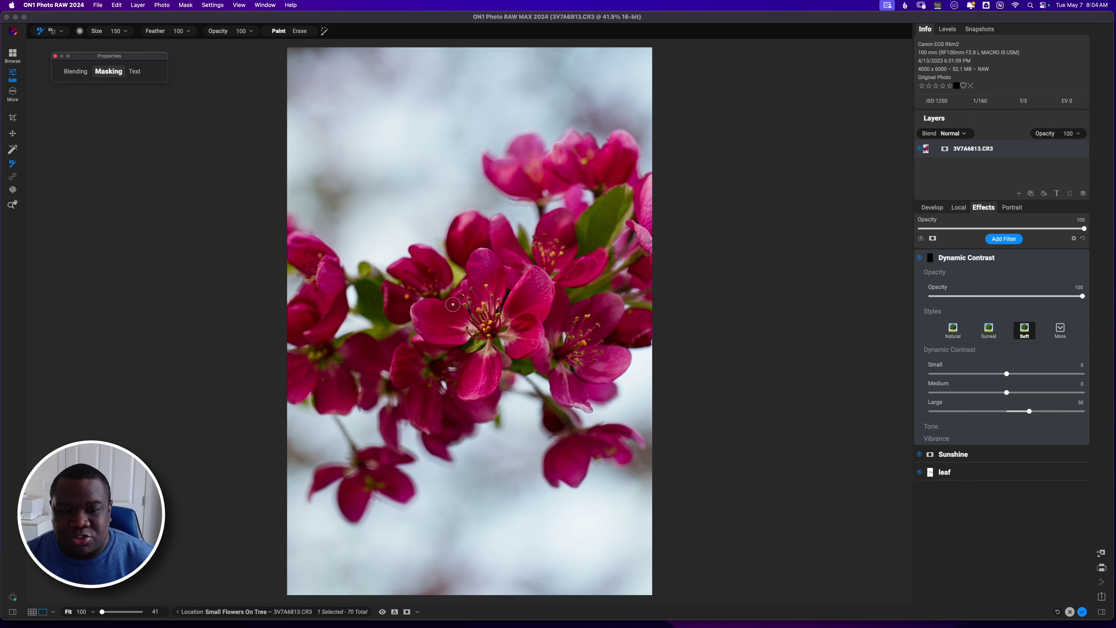
key("bracketright")
key("bracketright")
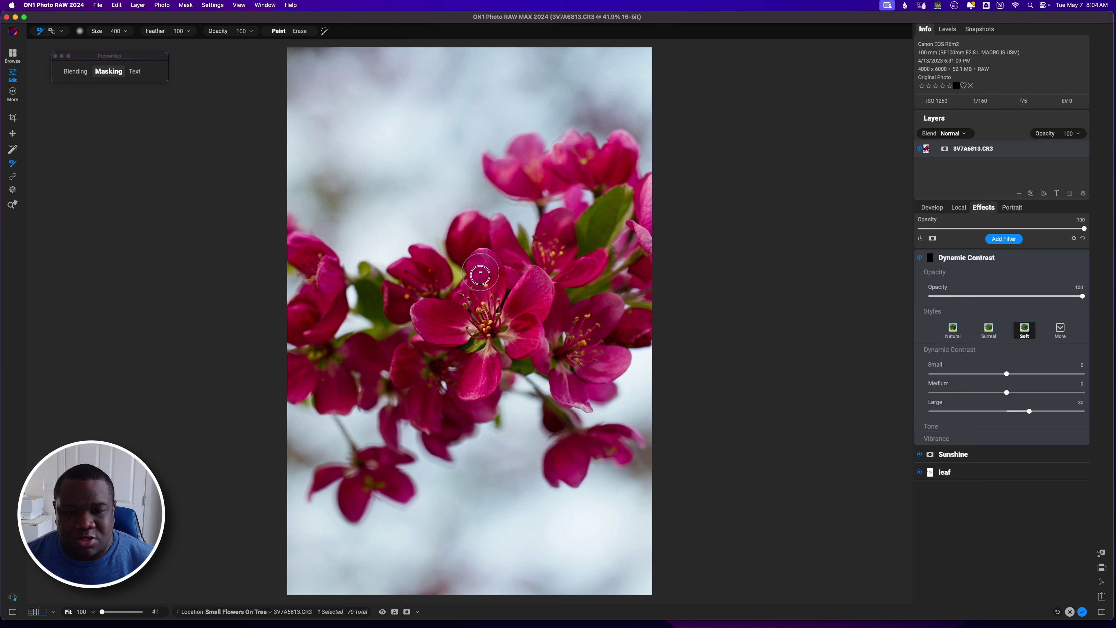
mouse_move(482, 286)
left_mouse_down()
mouse_move(529, 308)
mouse_move(533, 294)
mouse_move(516, 343)
left_mouse_up()
key("bracketleft")
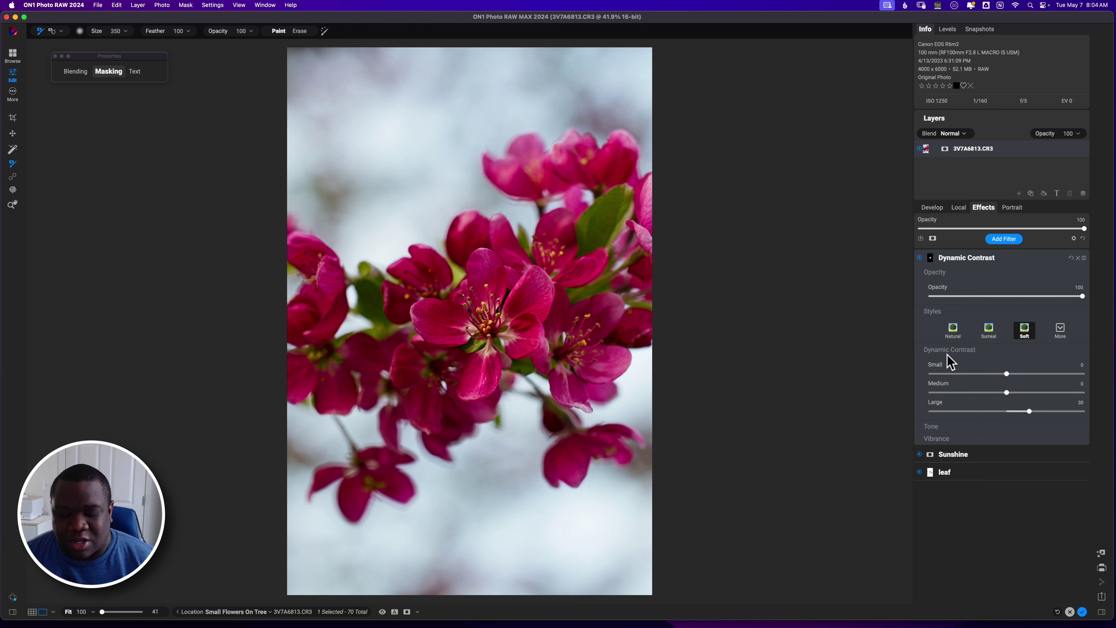
left_click(958, 262)
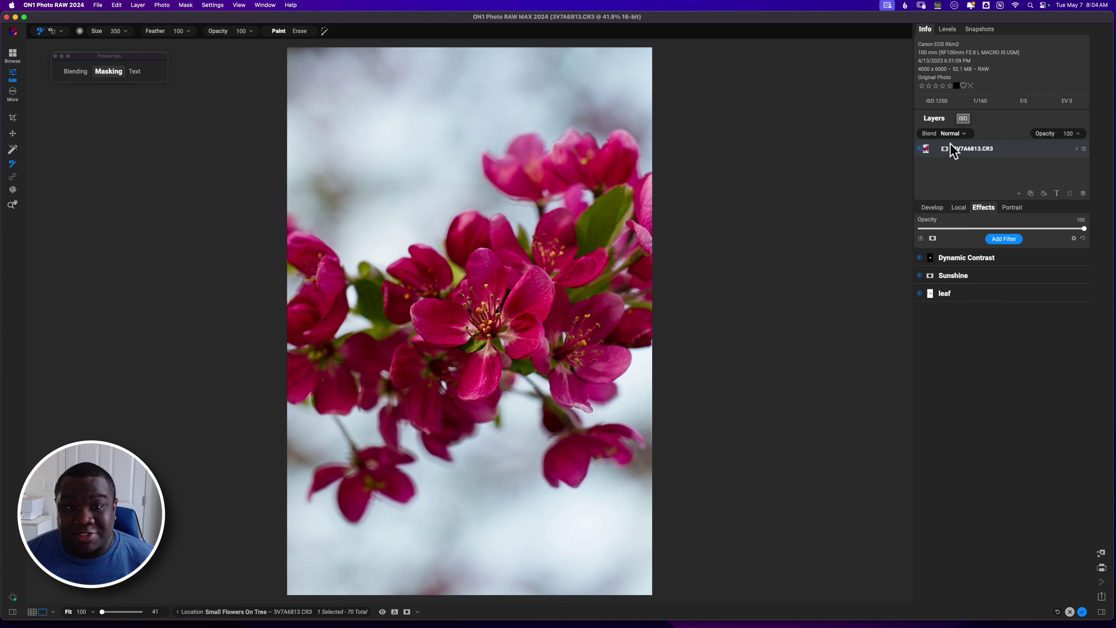
Save the current edit in the Snapshots list as a new snapshot named 'edit primary'
left_click(977, 36)
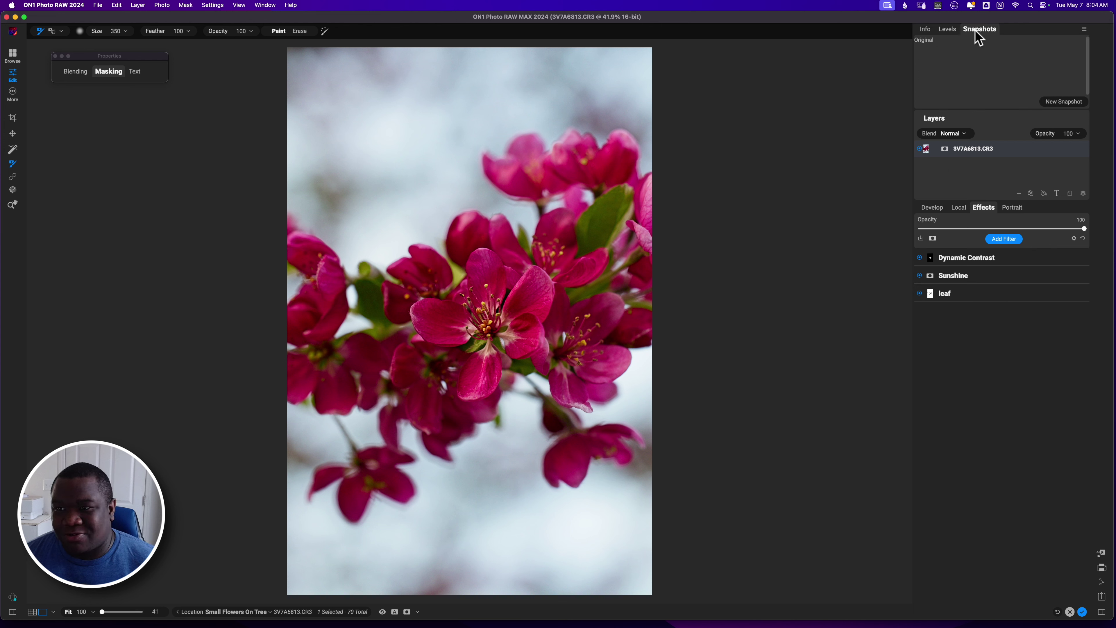
left_click(1057, 104)
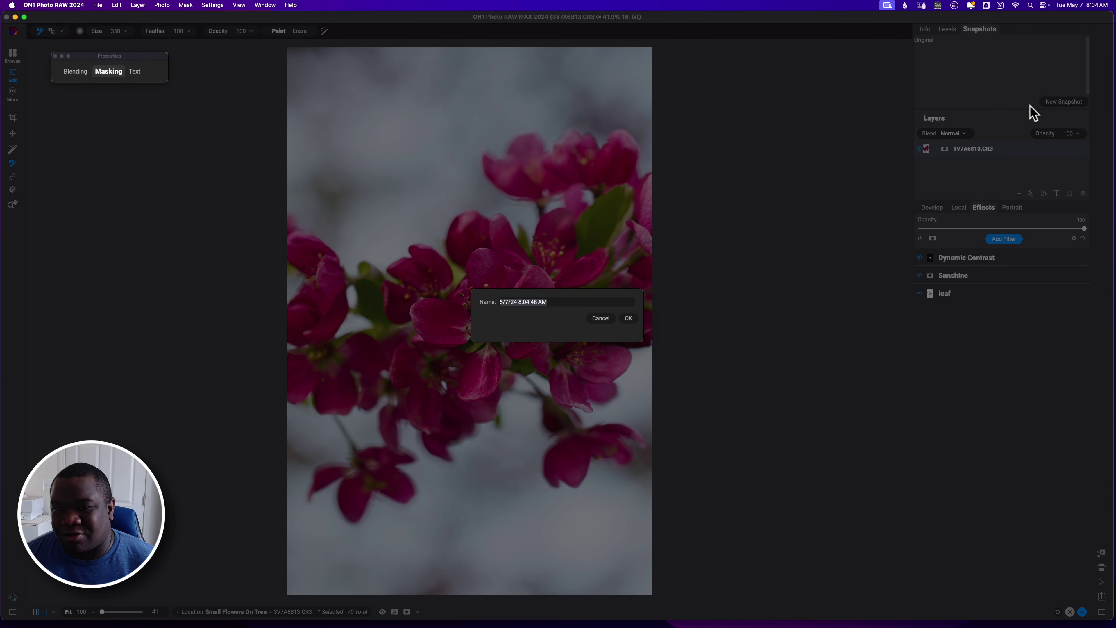
type("edit primary")
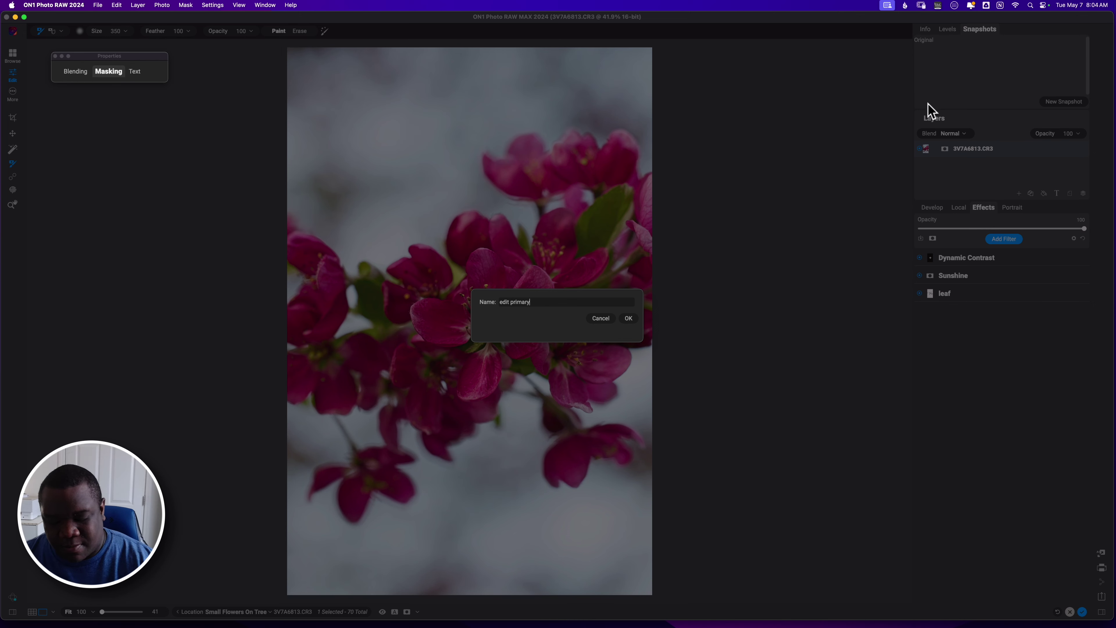
key("Return")
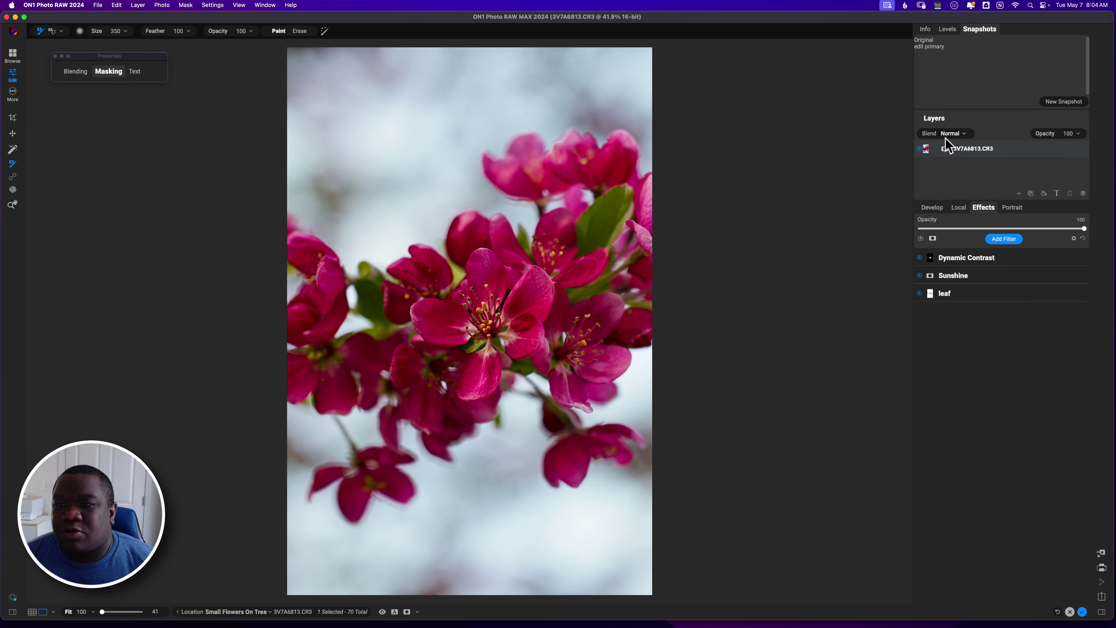
Add an Antique filter in Cairo colour with Brightness 20, Opacity 64 and Fade 34
left_click(1004, 240)
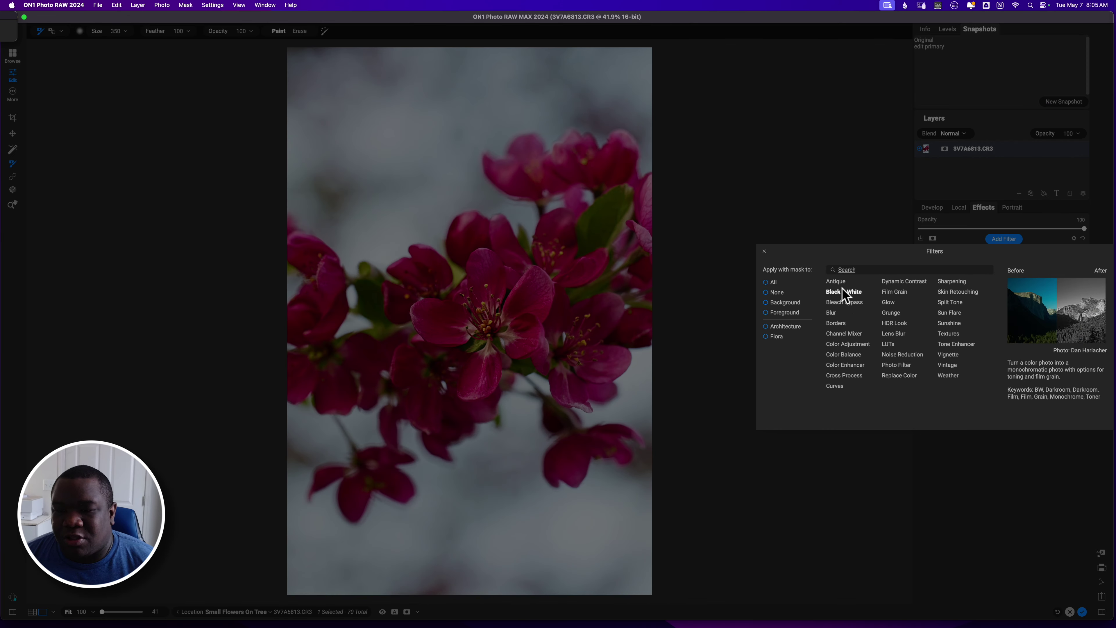
left_click(837, 282)
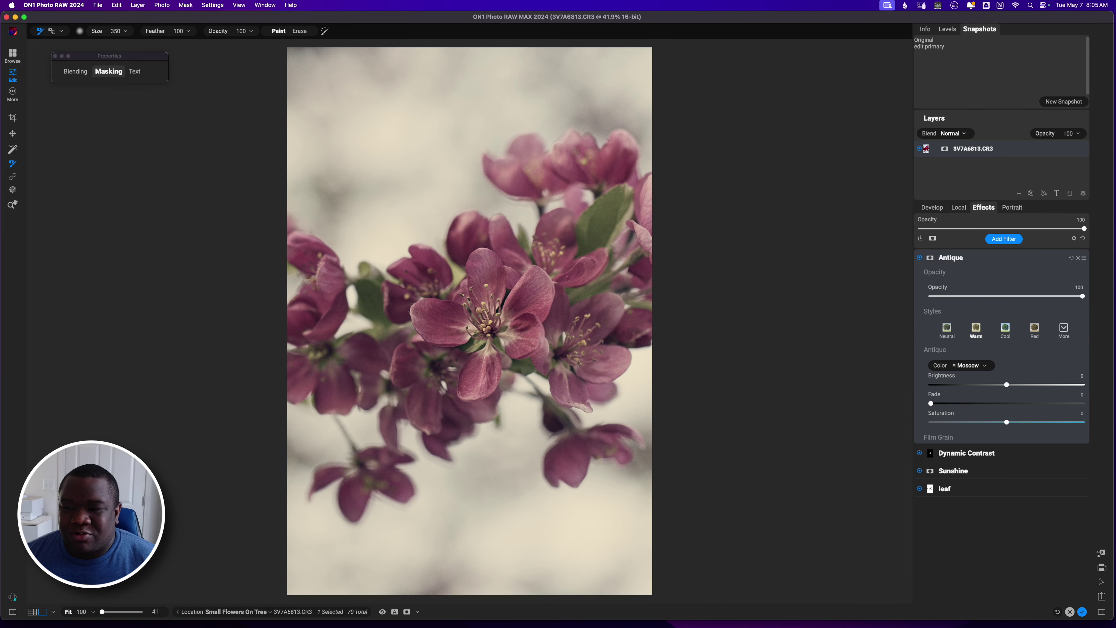
left_click(976, 366)
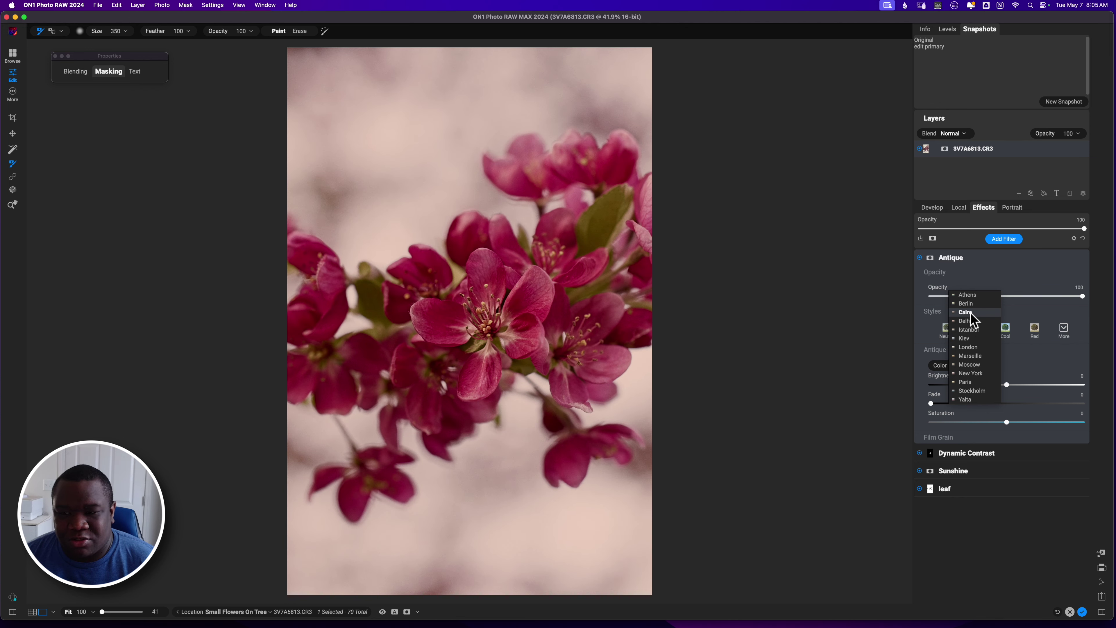
left_click(972, 314)
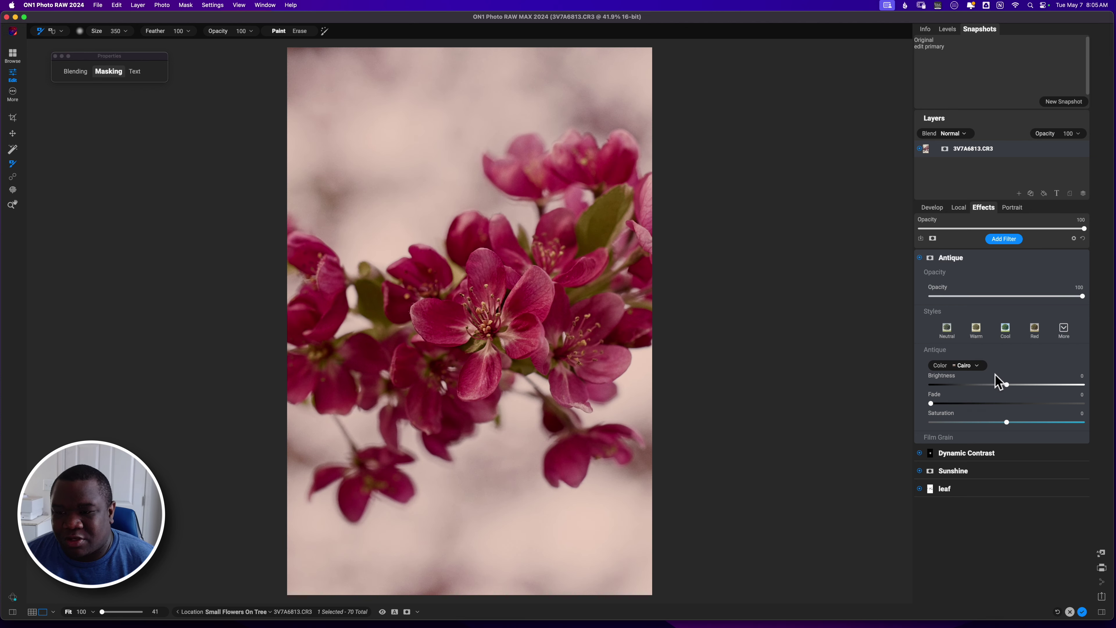
left_click_drag(1005, 386, 1040, 384)
left_click_drag(1081, 298, 1028, 300)
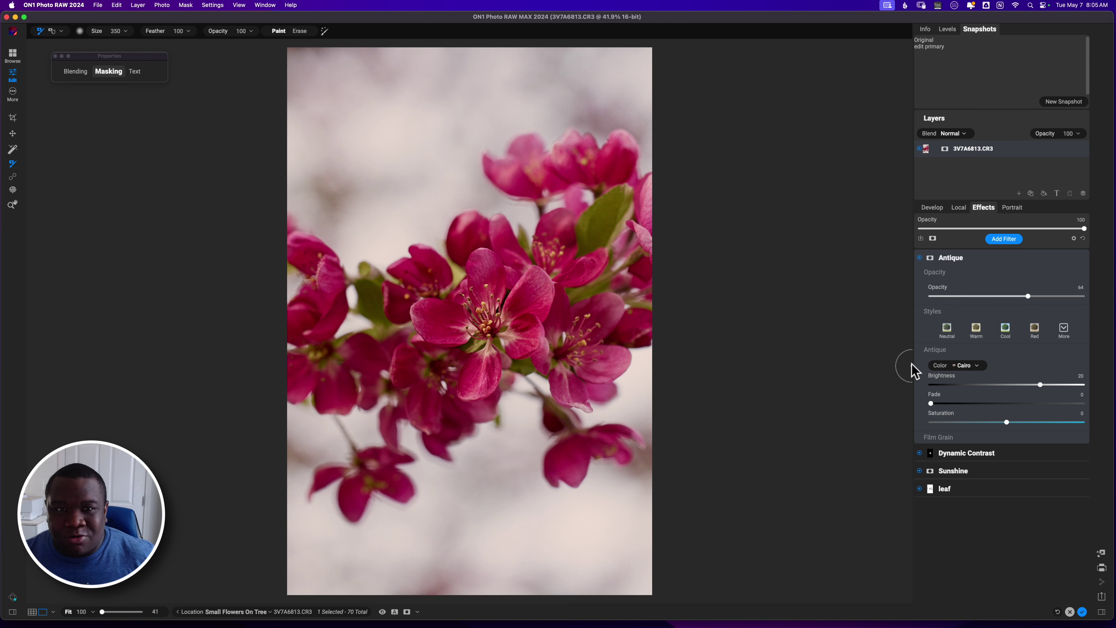
left_click_drag(931, 403, 967, 403)
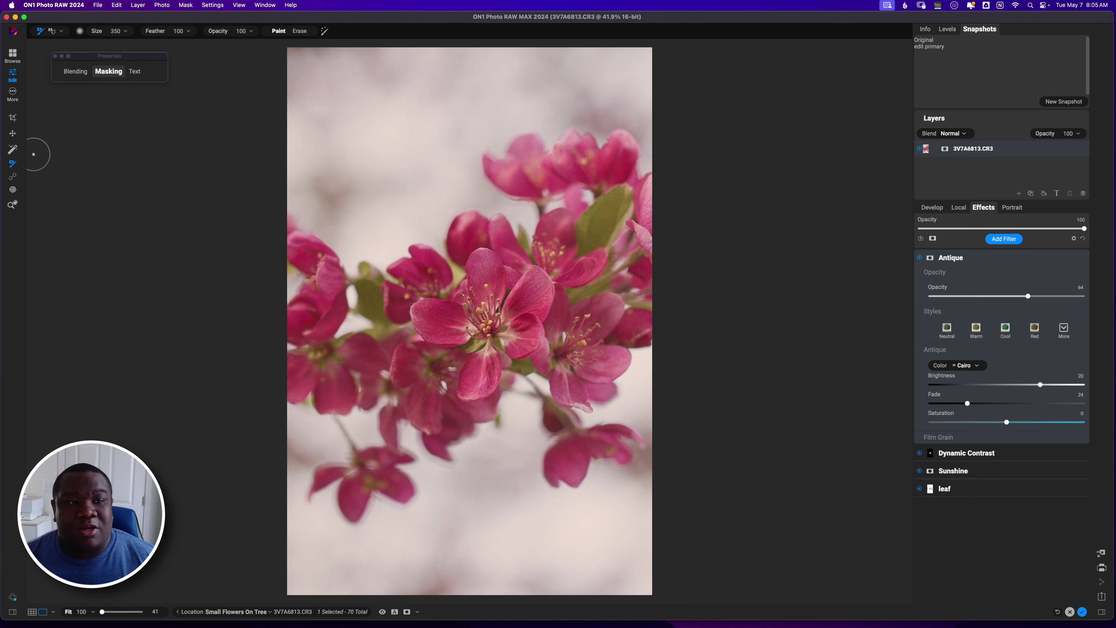
Preview the Antique filter's blend modes on the photo, from Color Burn down to Luminosity
left_click(75, 73)
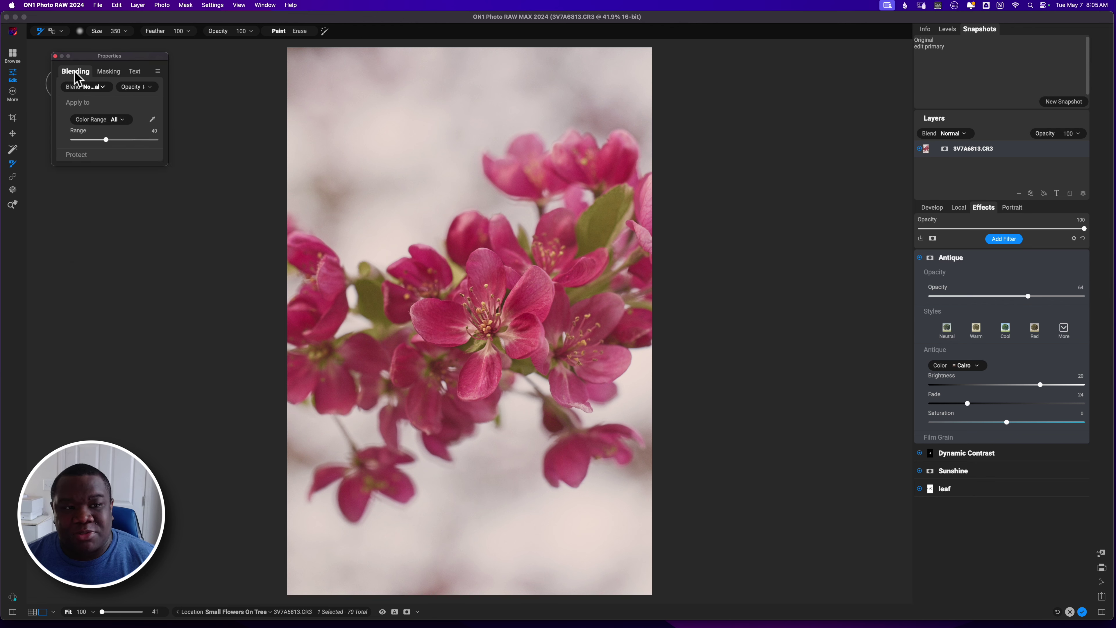
left_click(91, 86)
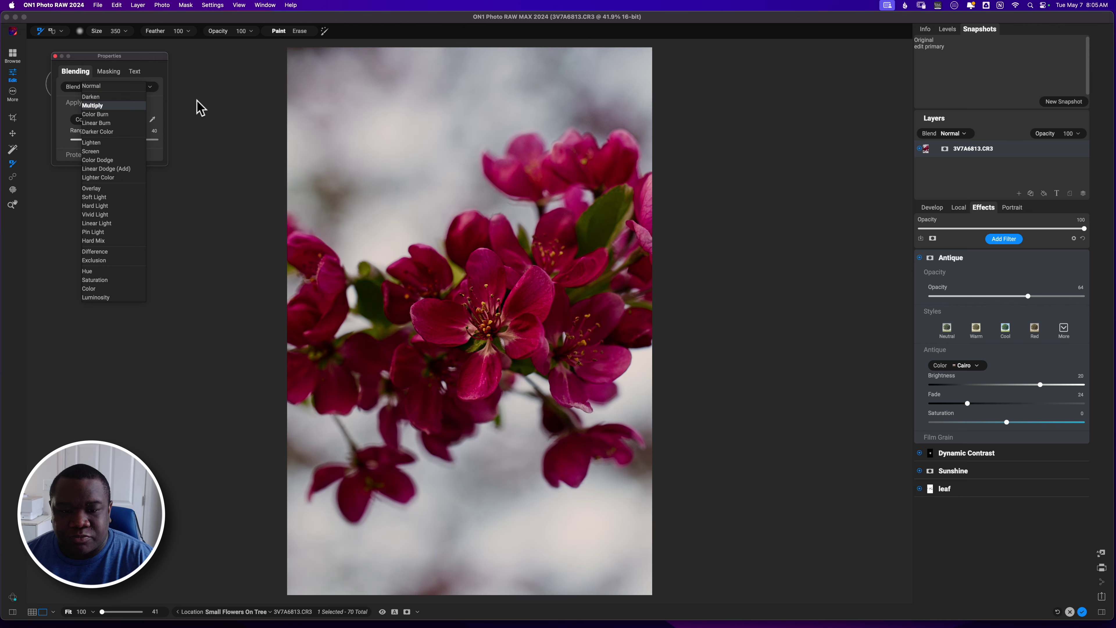
key("Down")
key("Down")
key("Down")
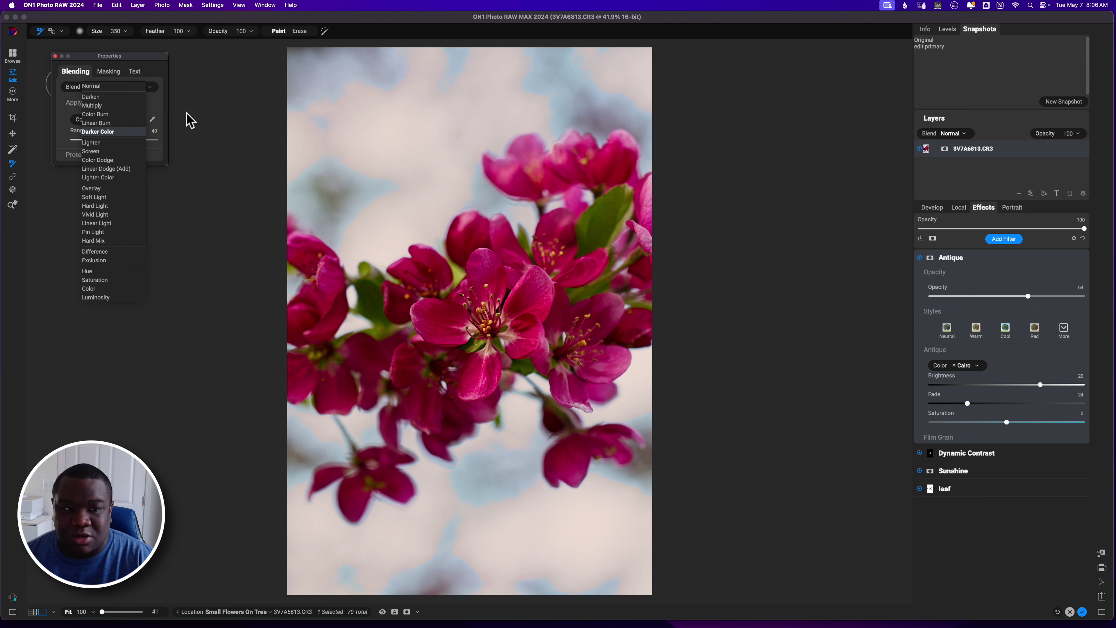
key("Down")
key("Down")
key("Down")
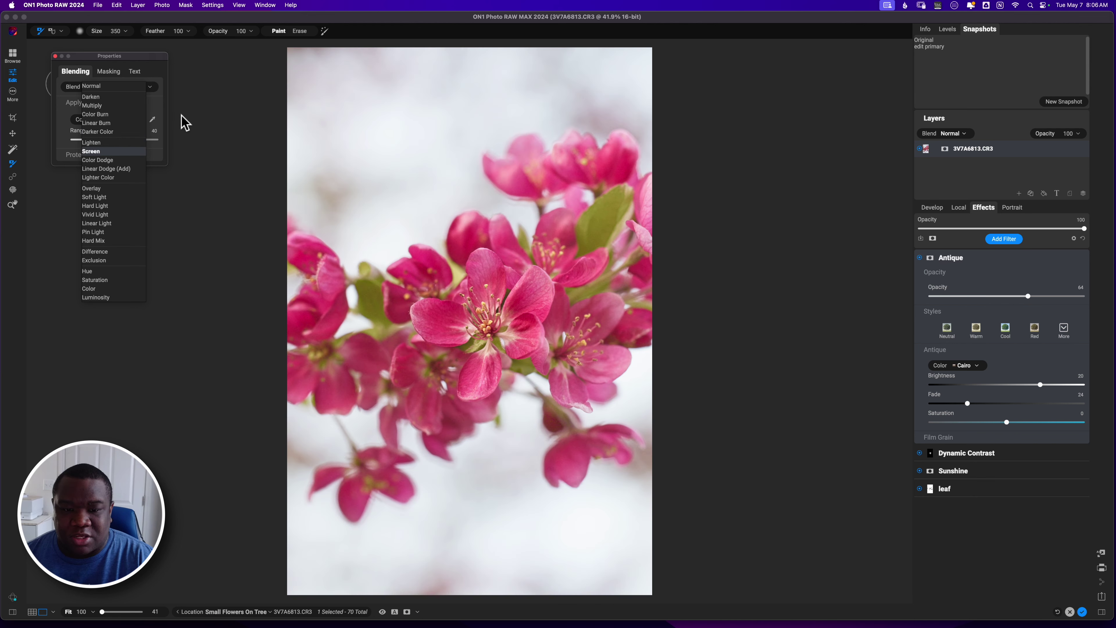
key("Down")
key("Down")
key("Down")
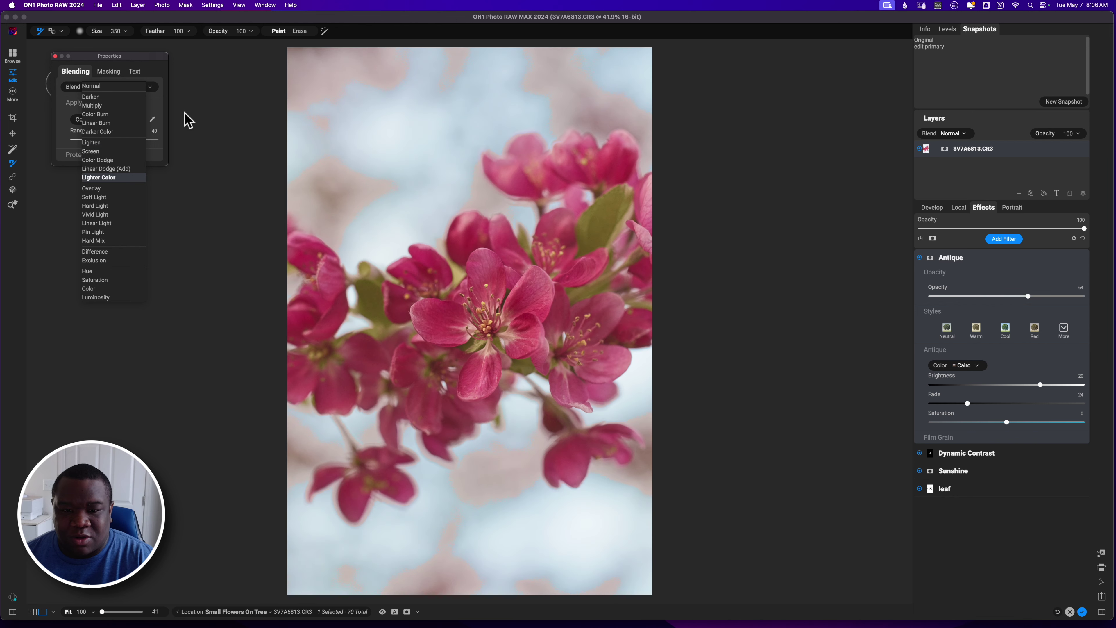
key("Down")
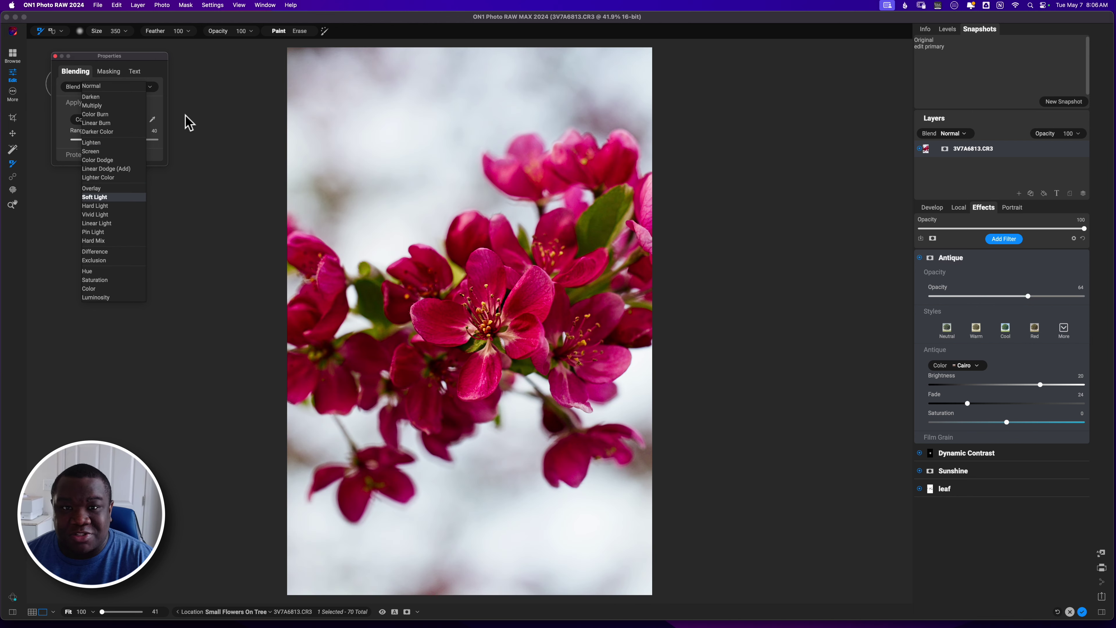
key("Down")
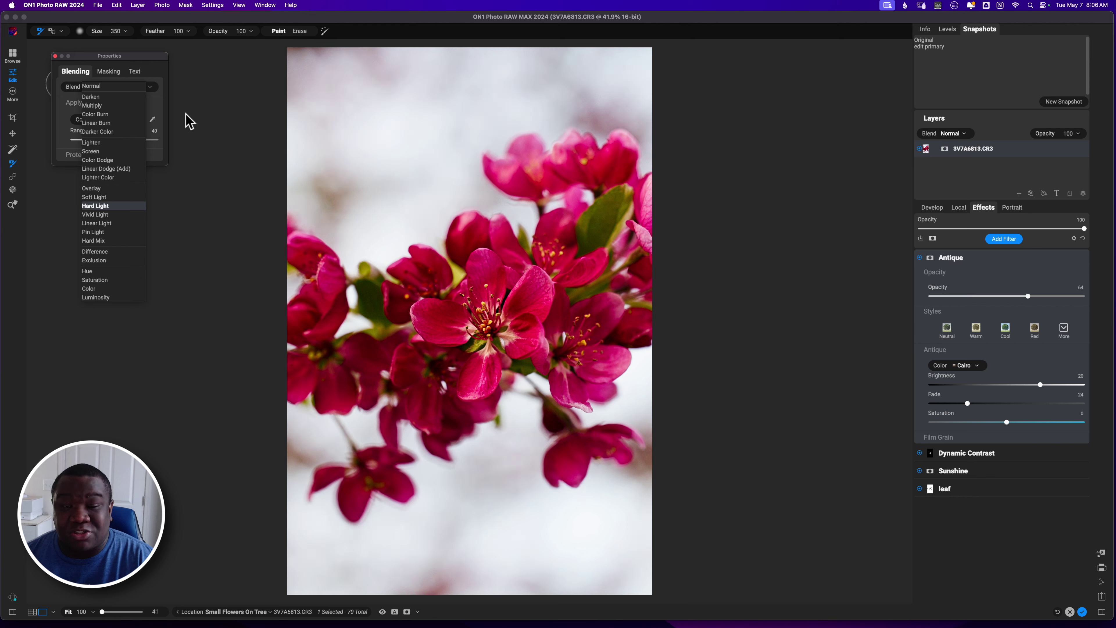
key("Down")
key("Down")
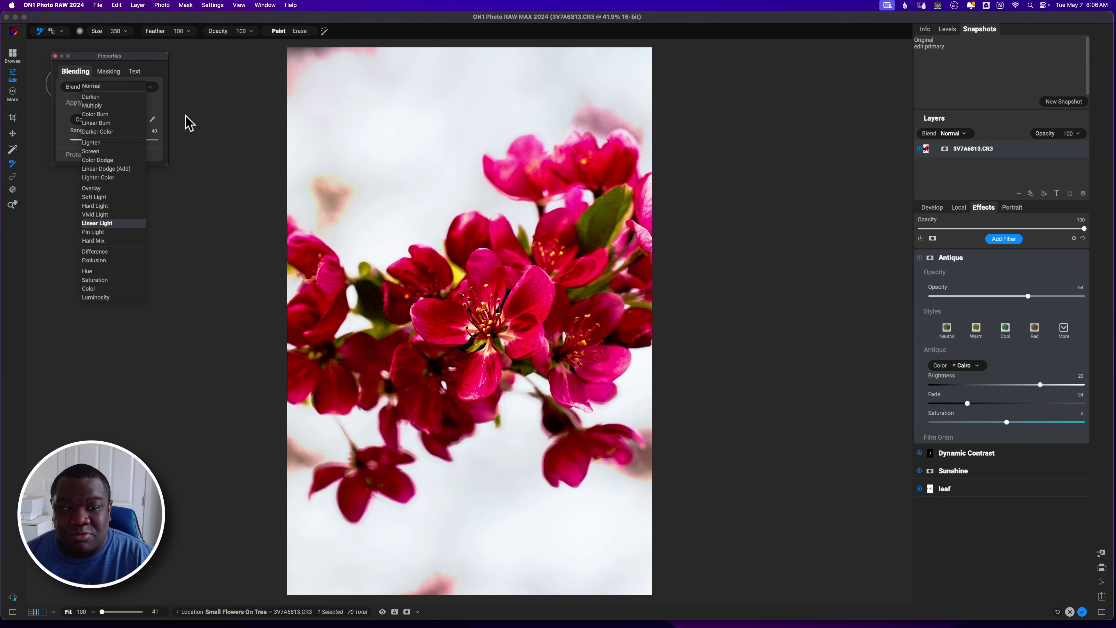
key("Down")
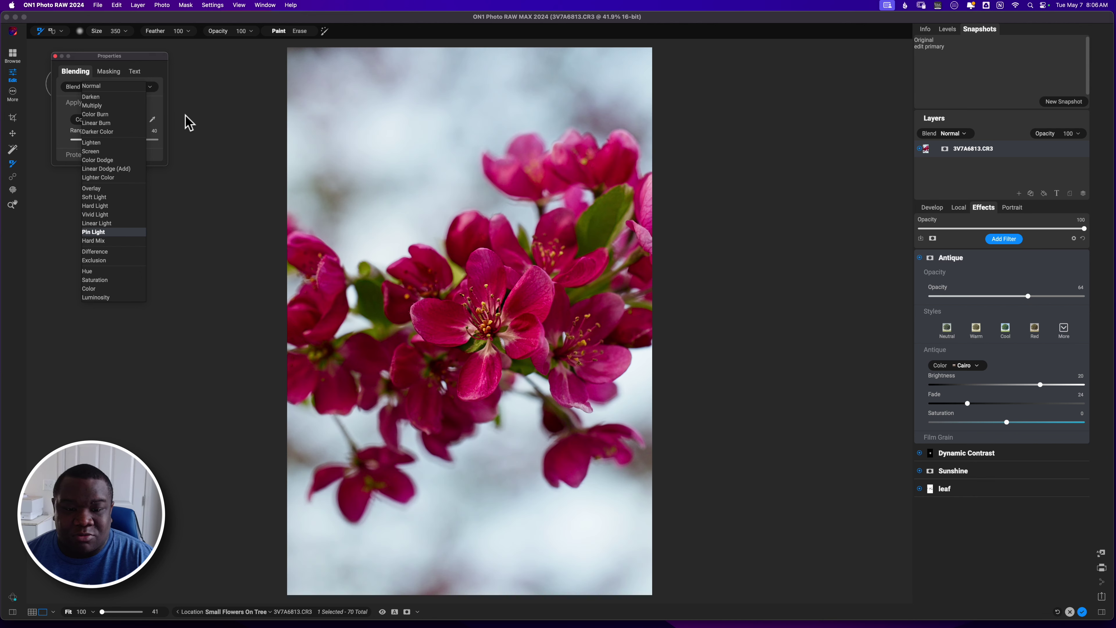
key("Down")
key("Down")
key("Down")
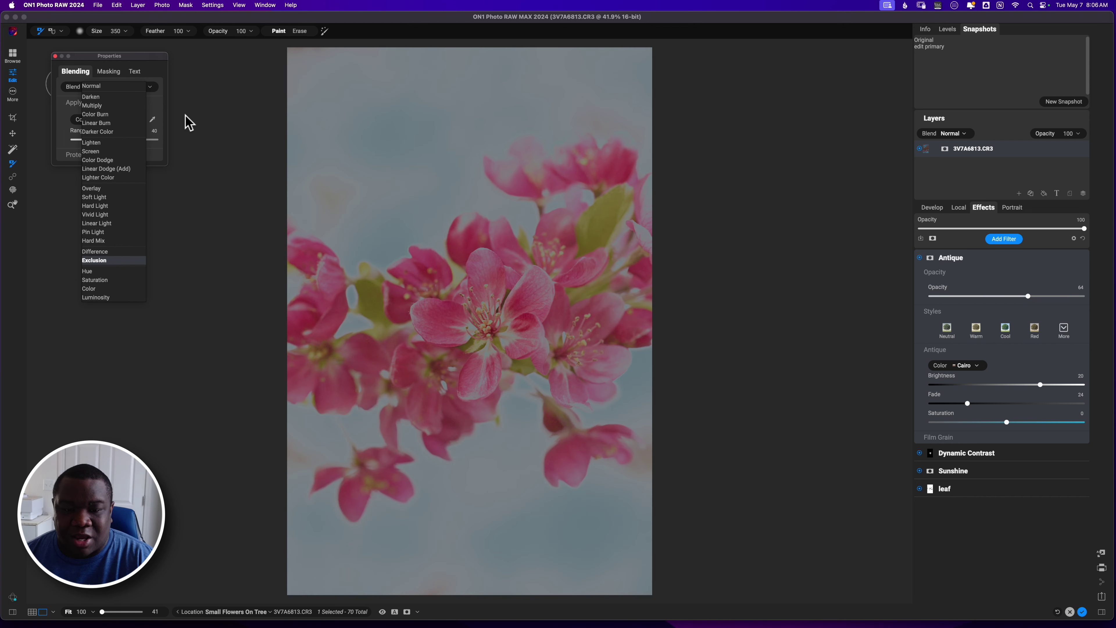
key("Down")
key("Down")
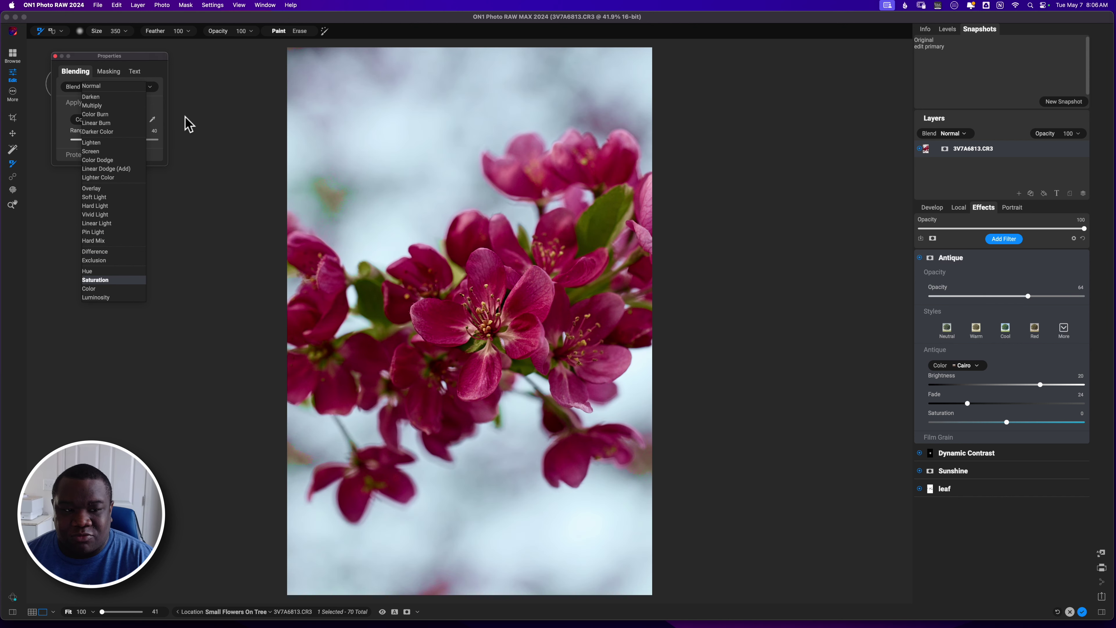
key("Down")
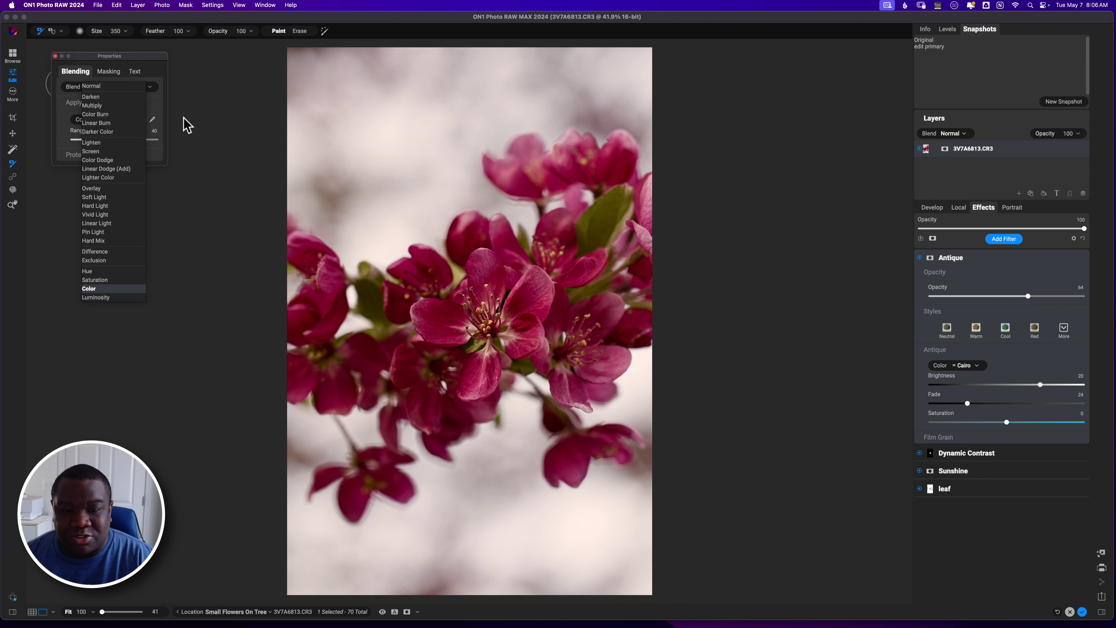
key("Down")
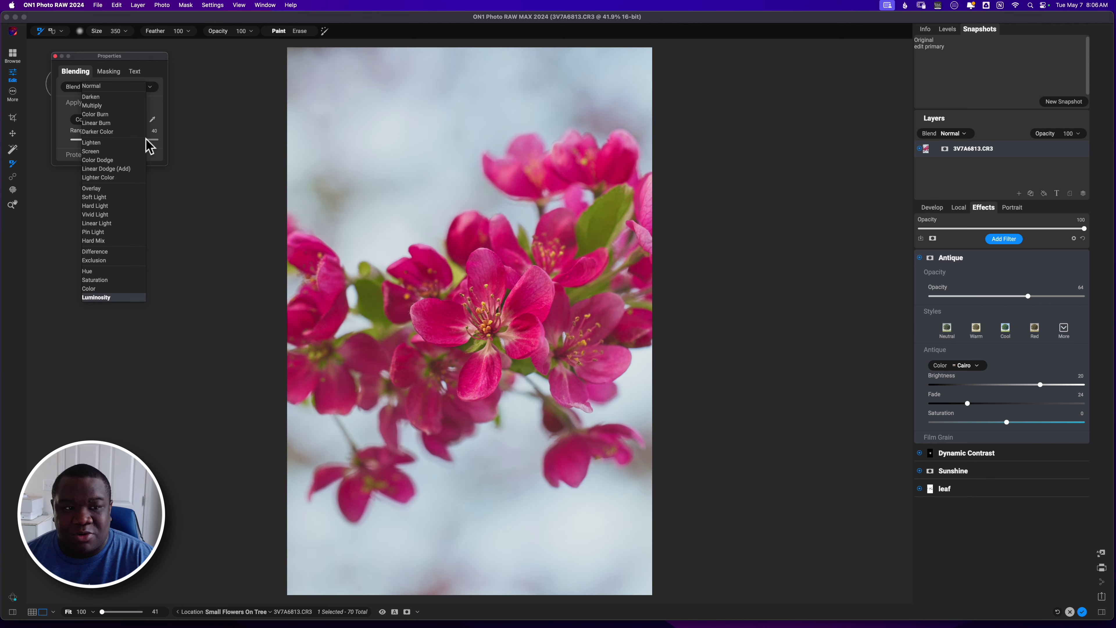
Set the Antique filter's blend mode to Darker Color and lower its opacity
left_click(126, 132)
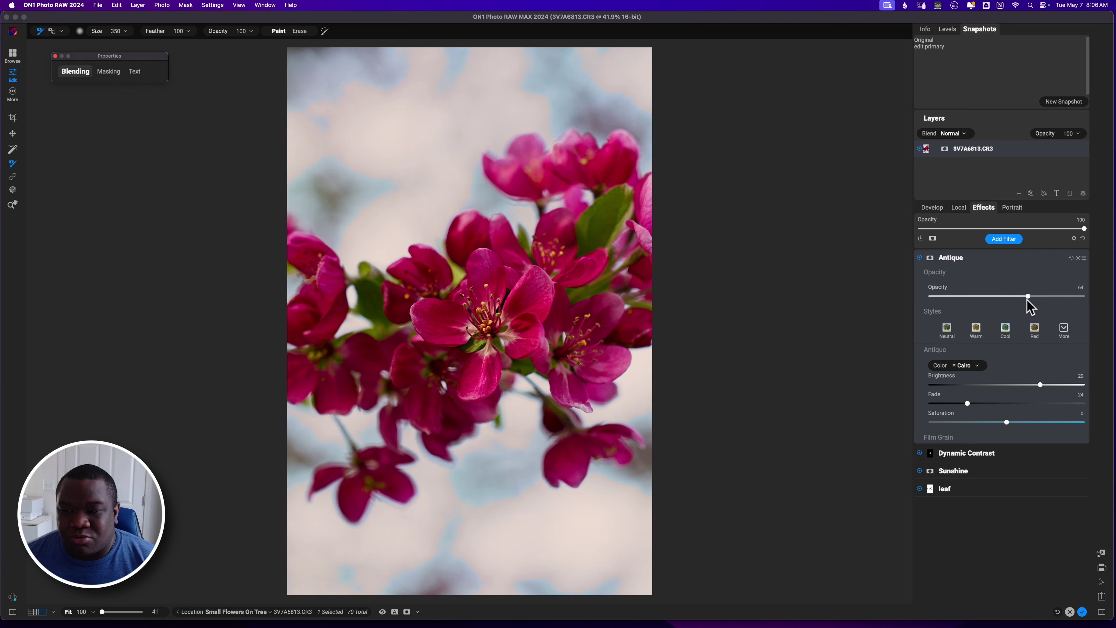
left_click_drag(1031, 296, 989, 302)
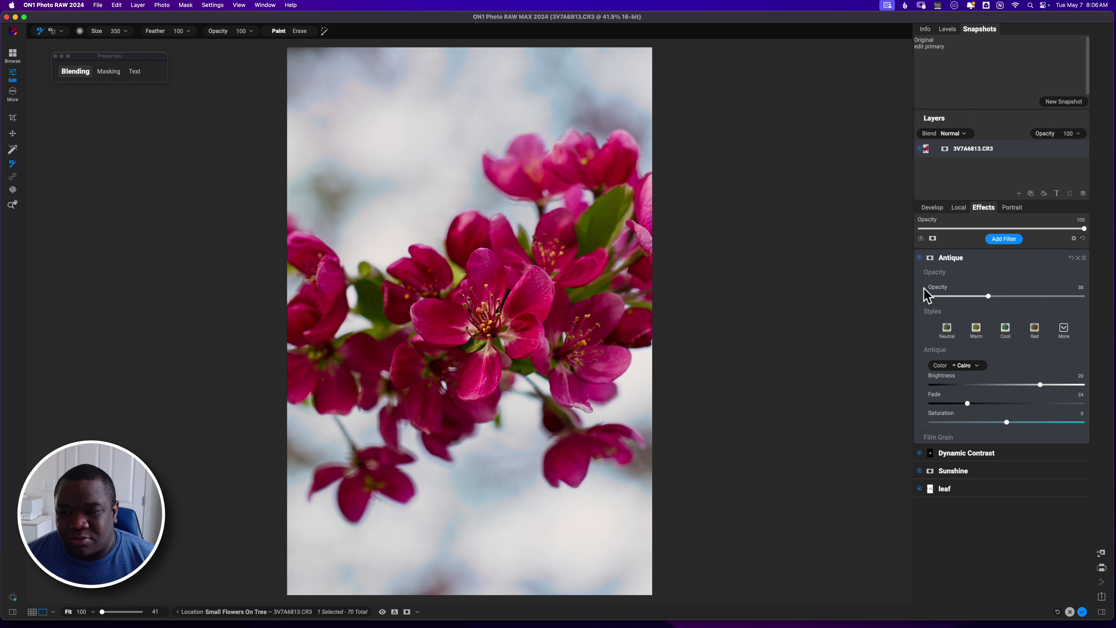
left_click(919, 258)
Toggle the Antique filter off and on to compare, then settle its opacity at 38
left_click(919, 258)
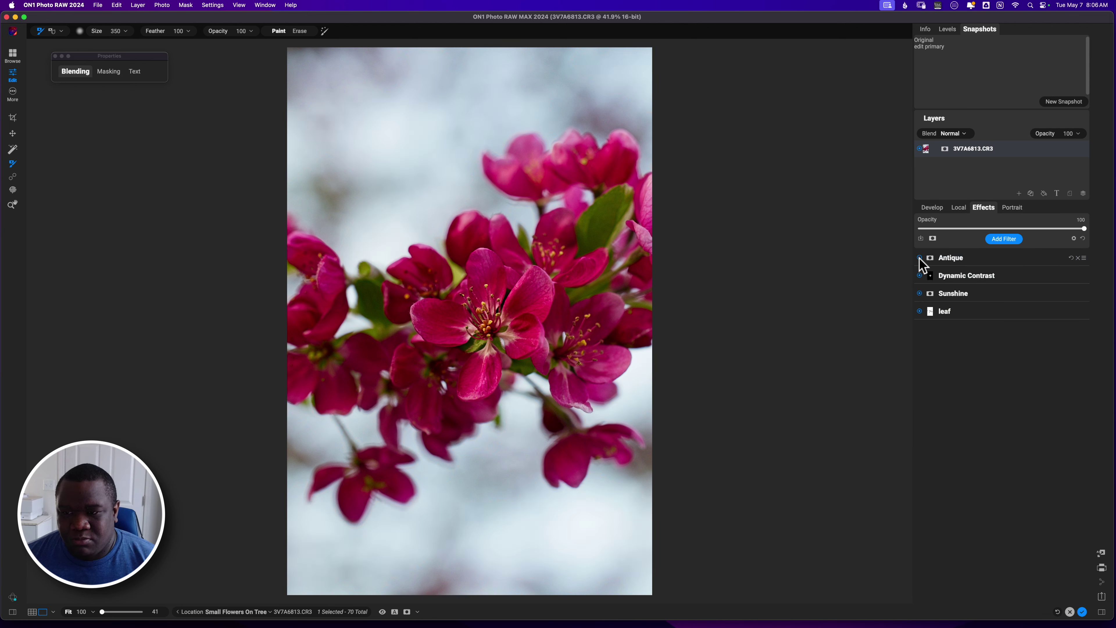
left_click(920, 258)
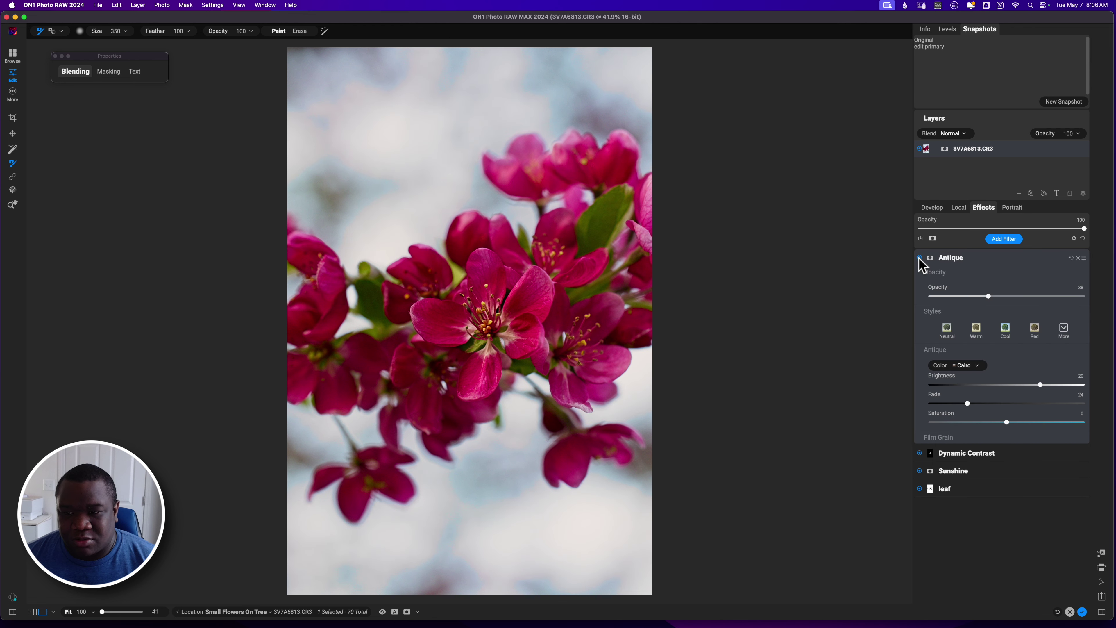
left_click(920, 258)
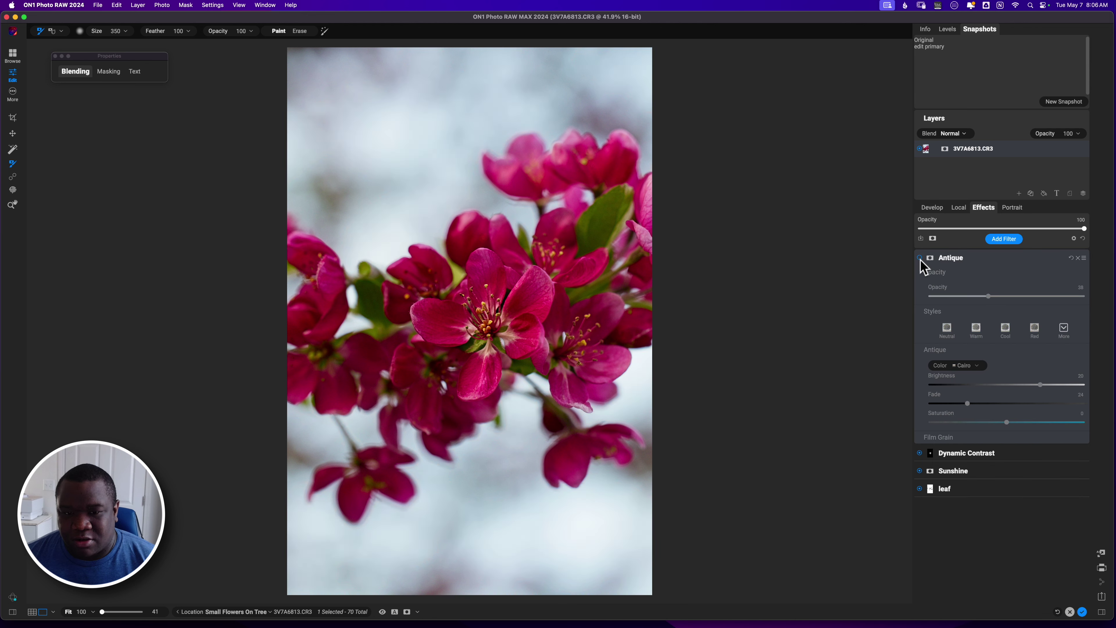
left_click(920, 261)
left_click(920, 261)
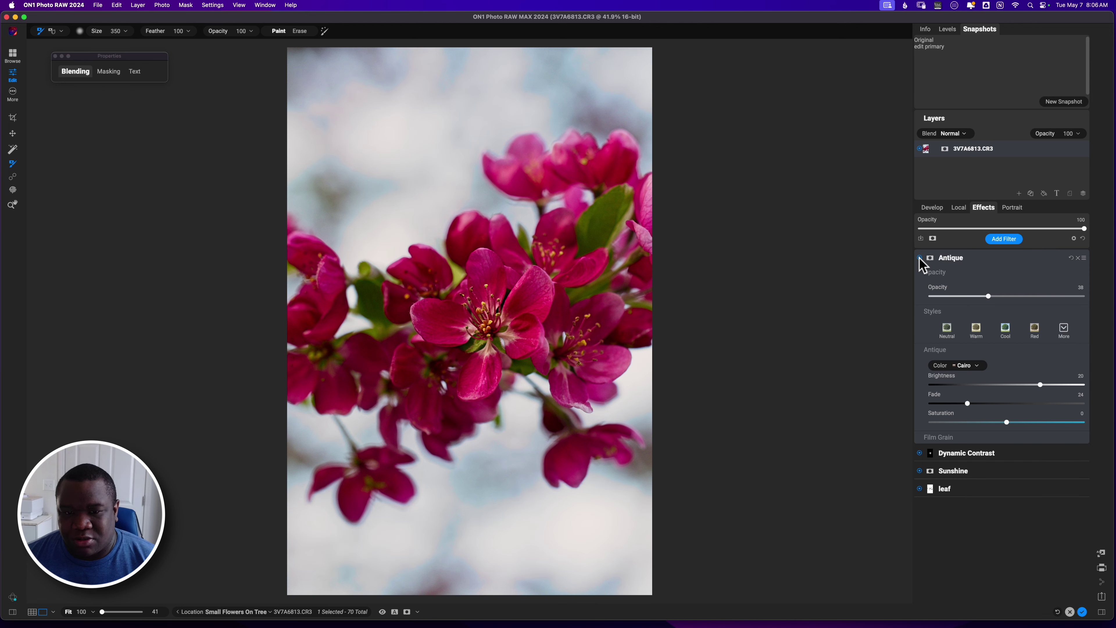
left_click(919, 258)
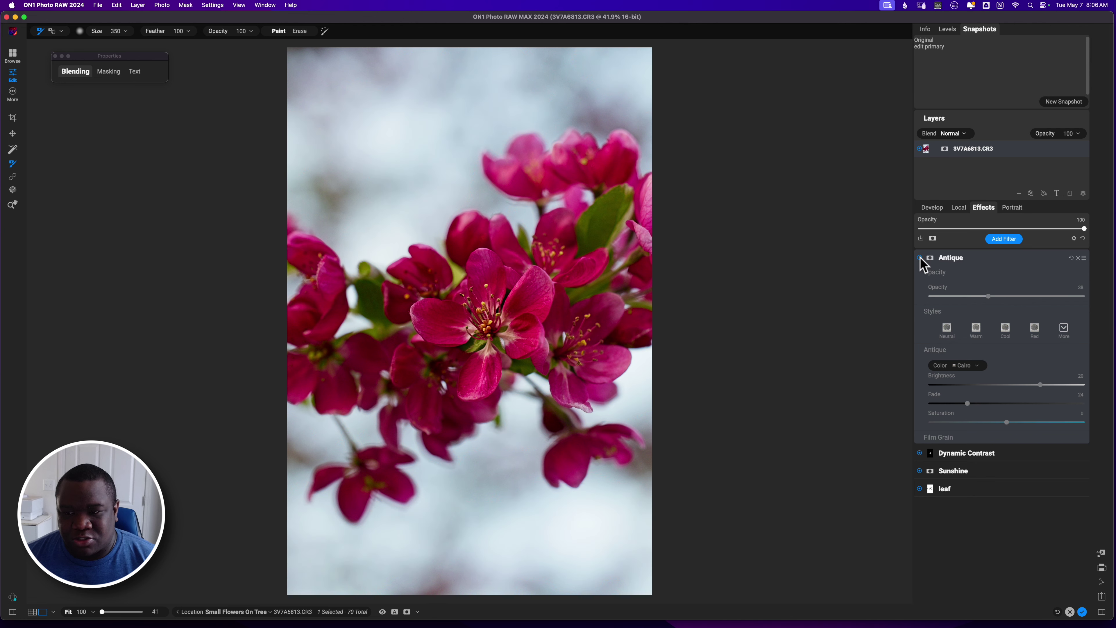
left_click(920, 259)
left_click(920, 259)
left_click(920, 258)
left_click(920, 258)
left_click(923, 261)
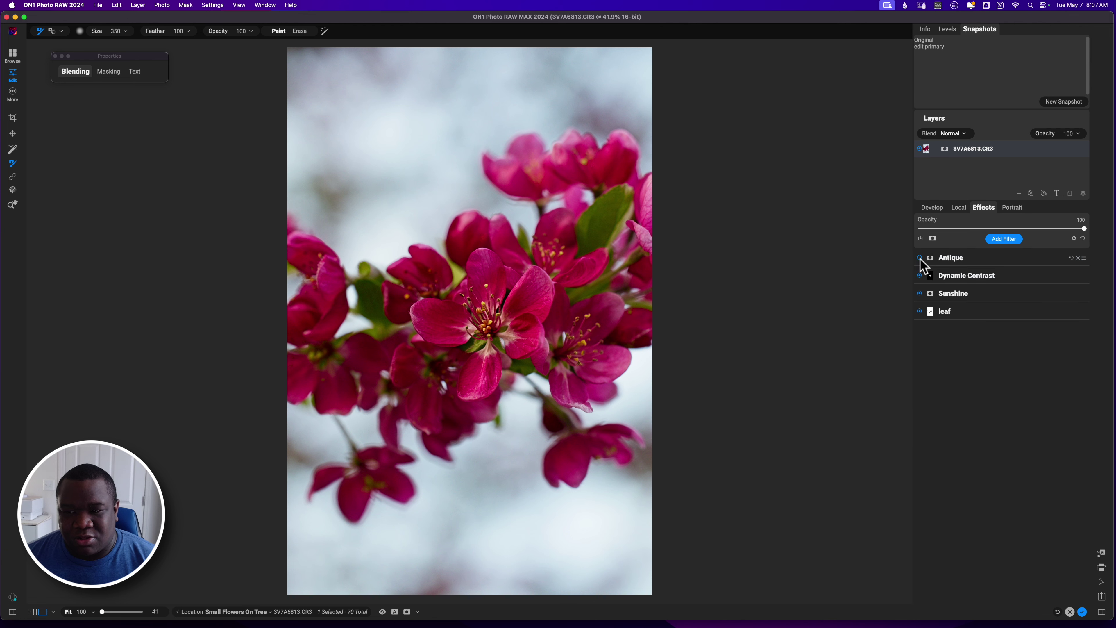
left_click(920, 260)
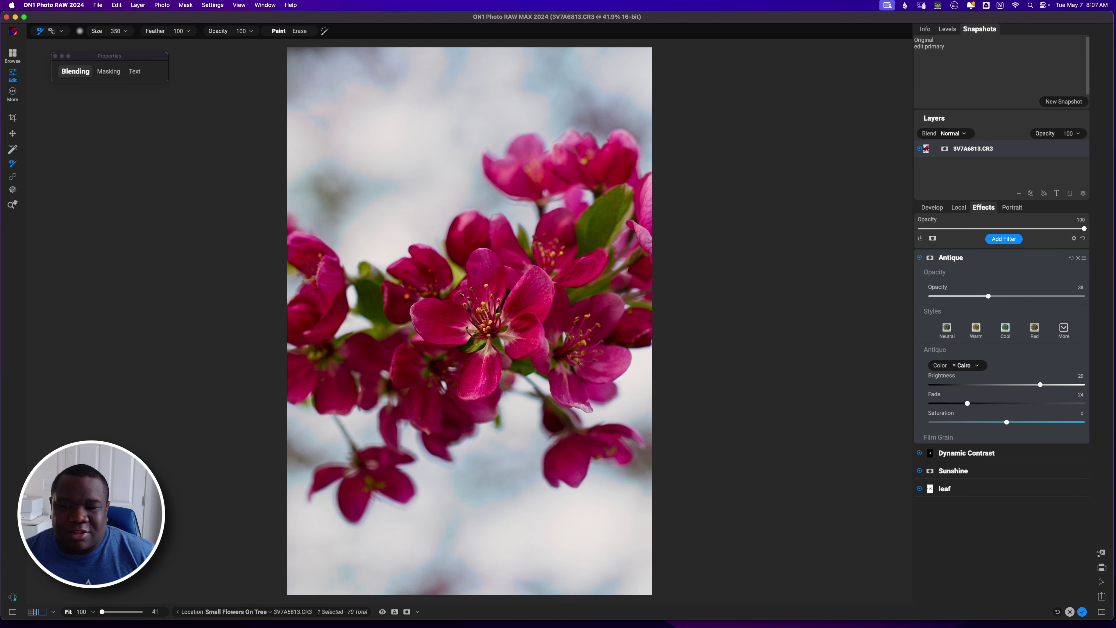
mouse_move(989, 295)
left_mouse_down()
mouse_move(1110, 293)
mouse_move(1034, 292)
mouse_move(1074, 283)
mouse_move(977, 304)
mouse_move(989, 304)
left_mouse_up()
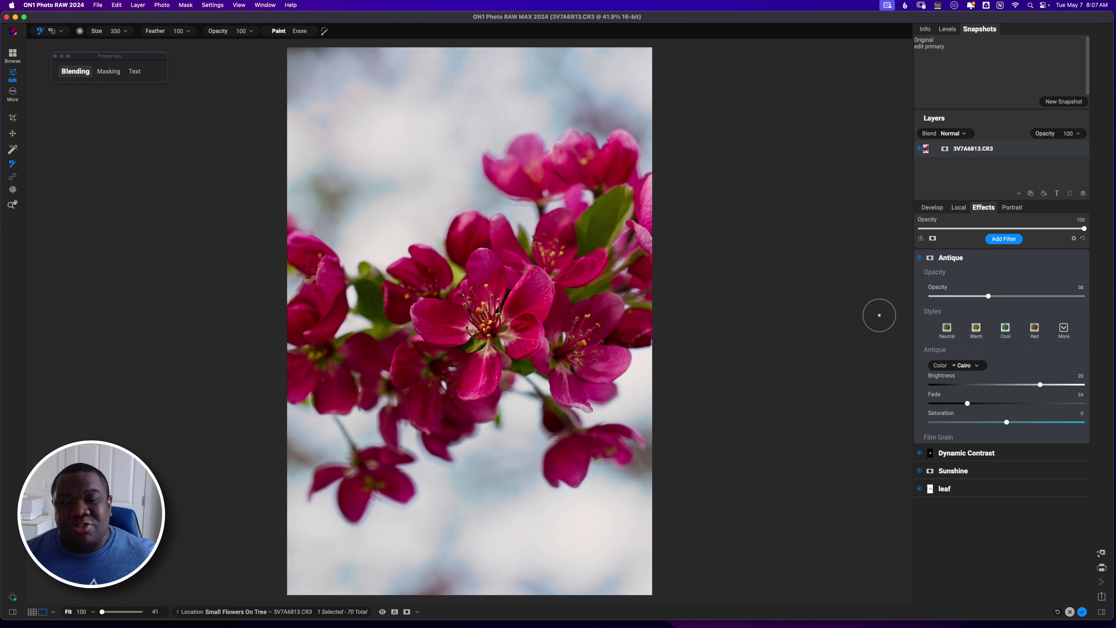
Save a snapshot named 'antiqe', then delete the Antique filter from the Effects stack
left_click(1000, 258)
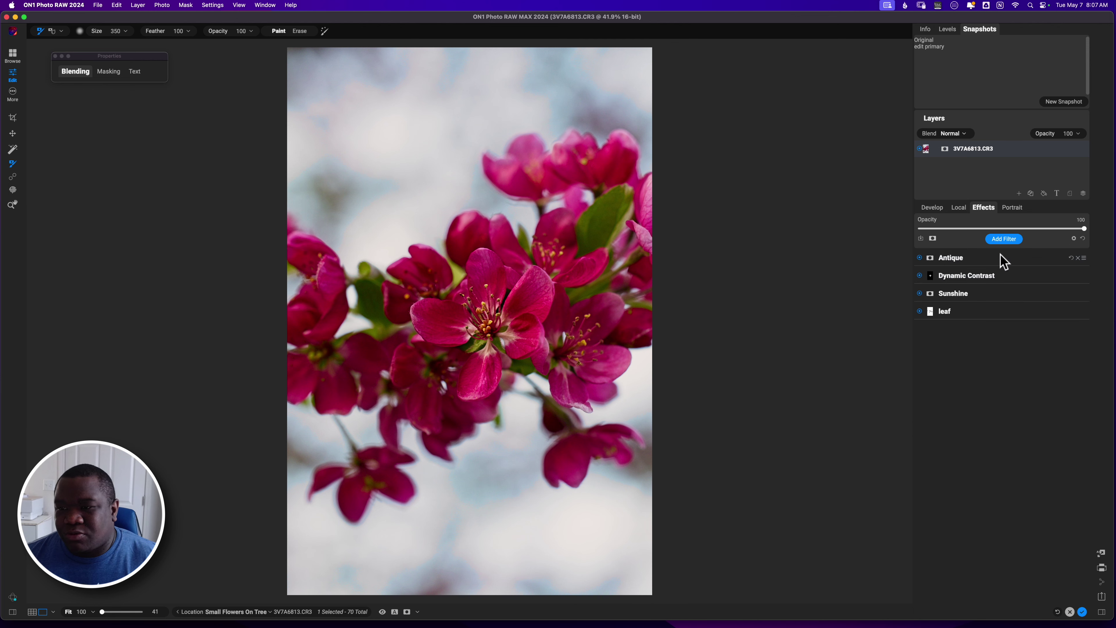
left_click(1061, 103)
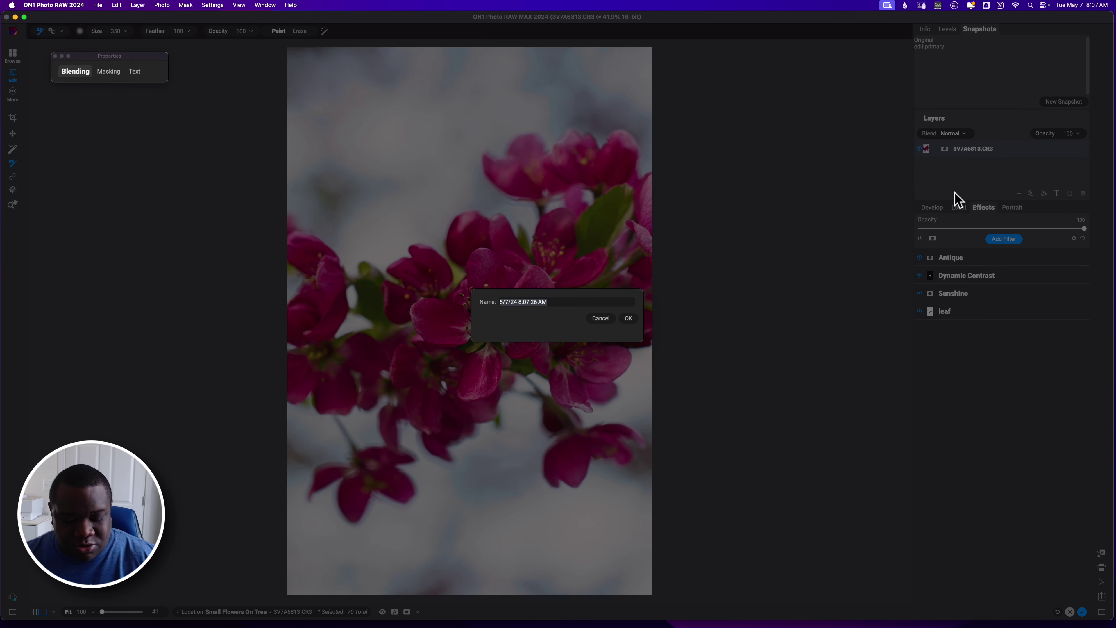
type("antiqe")
key("Return")
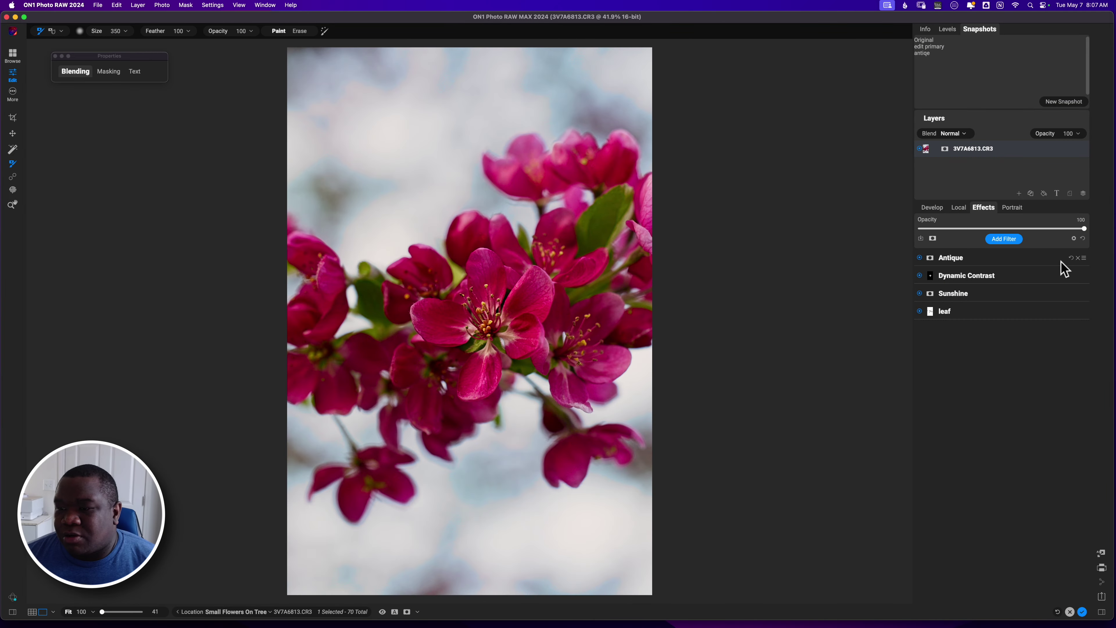
left_click(1078, 259)
left_click(1012, 240)
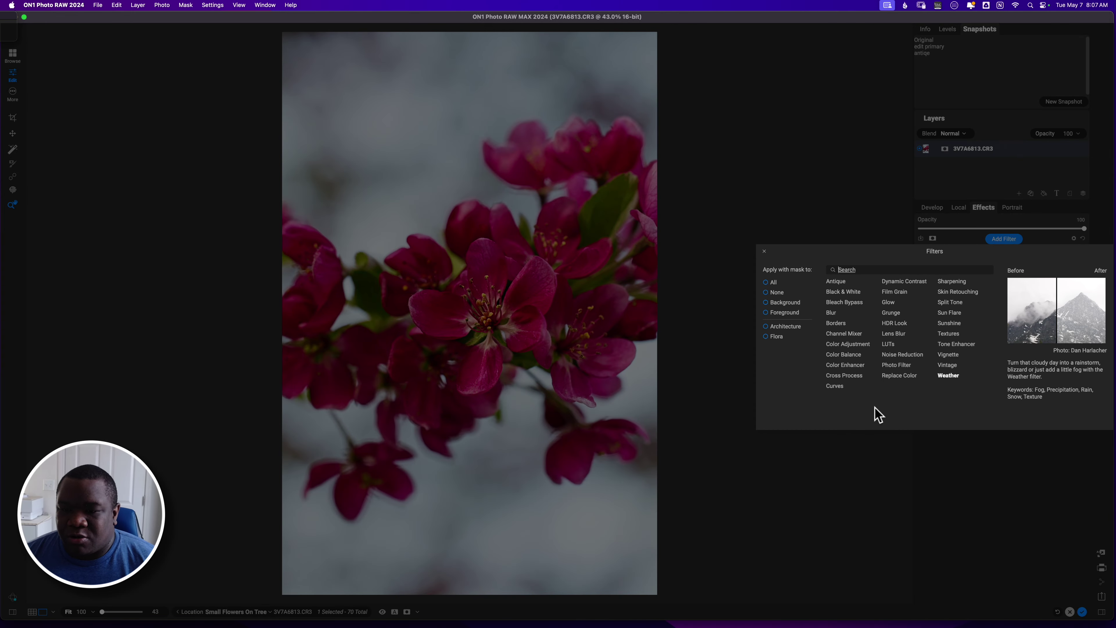
Add Bleach Bypass with Brightness 16, Saturation 14, Amount 70, and Detail reset to 0
left_click(854, 303)
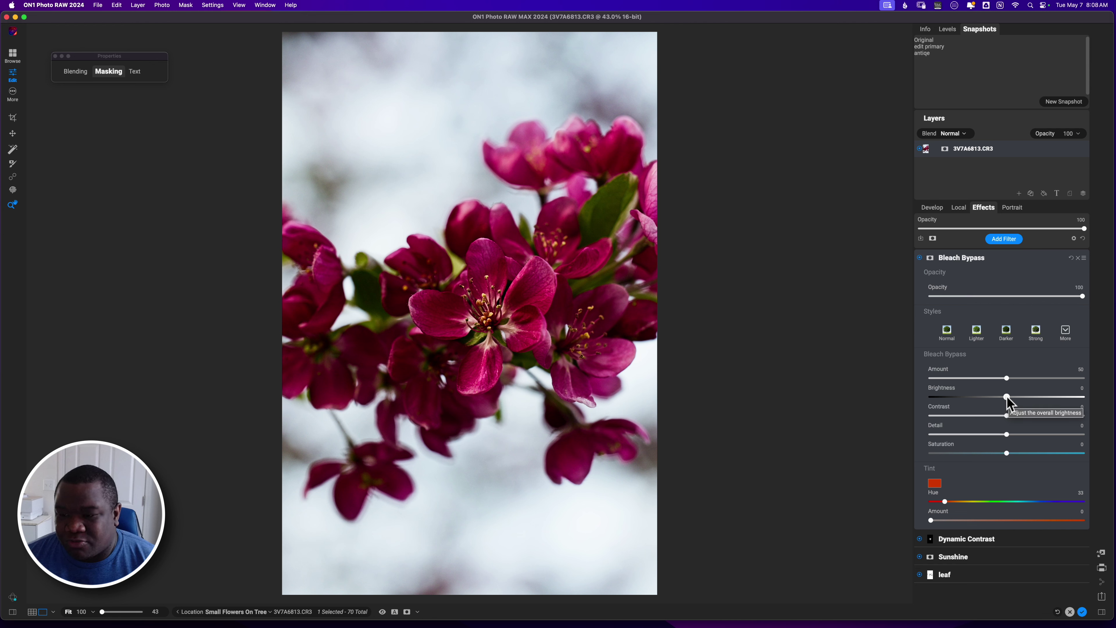
left_click_drag(1007, 397, 1034, 396)
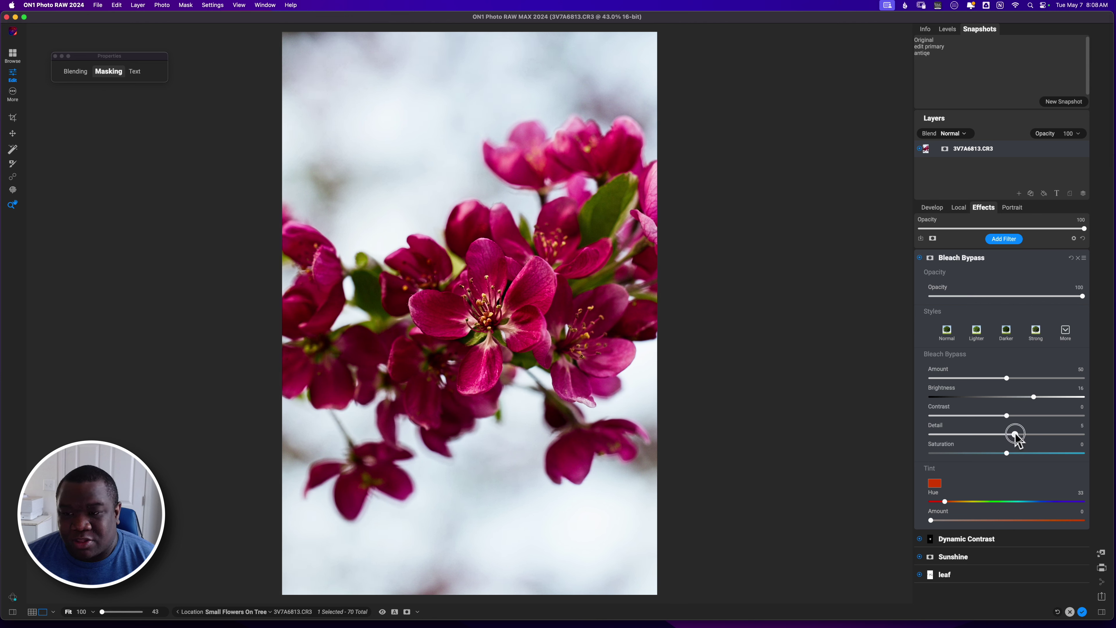
mouse_move(1018, 430)
left_mouse_down()
mouse_move(999, 428)
mouse_move(1033, 428)
mouse_move(1023, 428)
left_mouse_up()
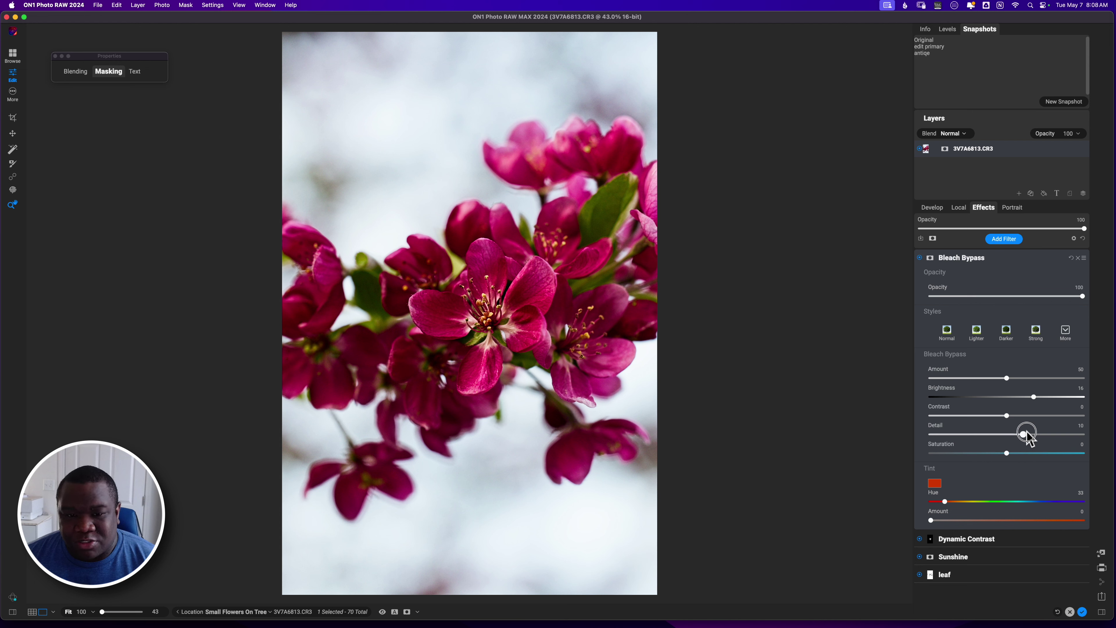
mouse_move(1028, 433)
left_mouse_down()
mouse_move(1042, 430)
mouse_move(1030, 433)
left_mouse_up()
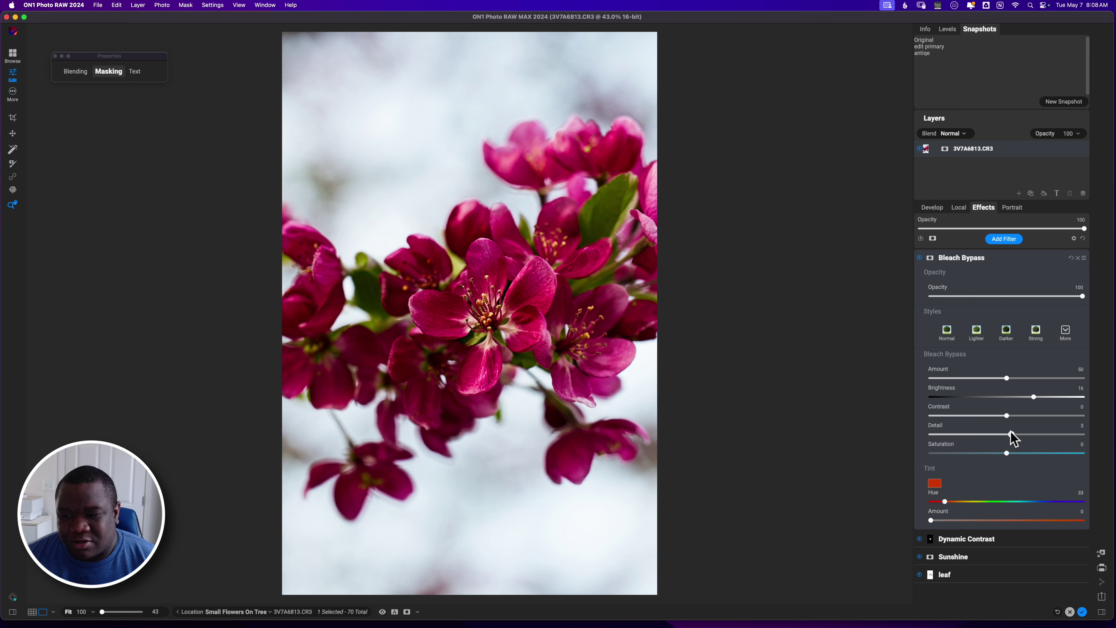
double_click(937, 426)
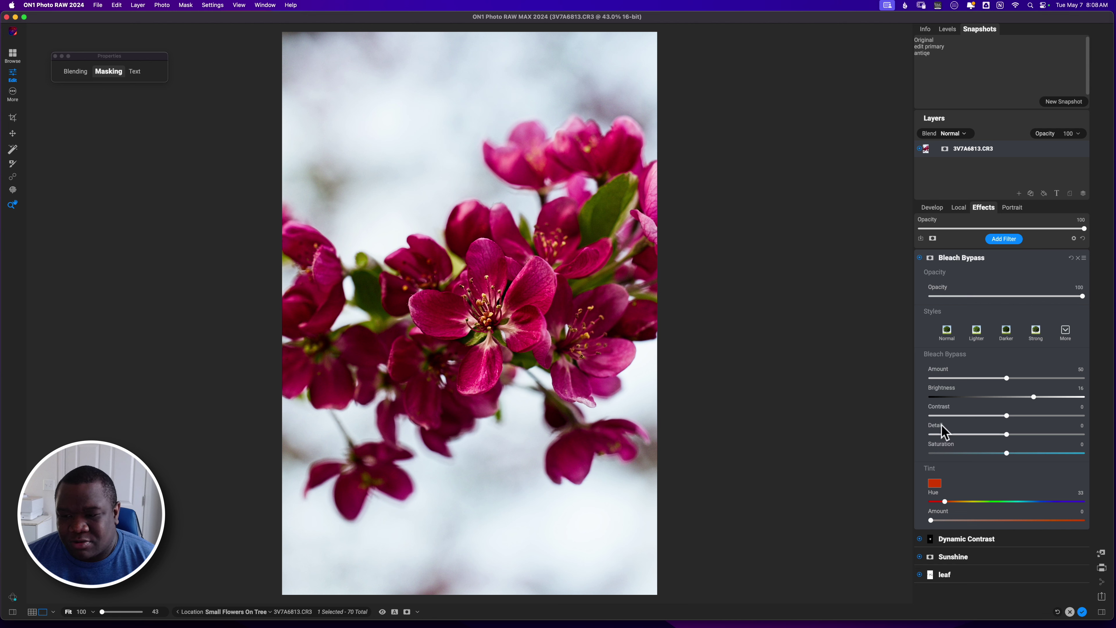
left_click_drag(1007, 453, 1013, 453)
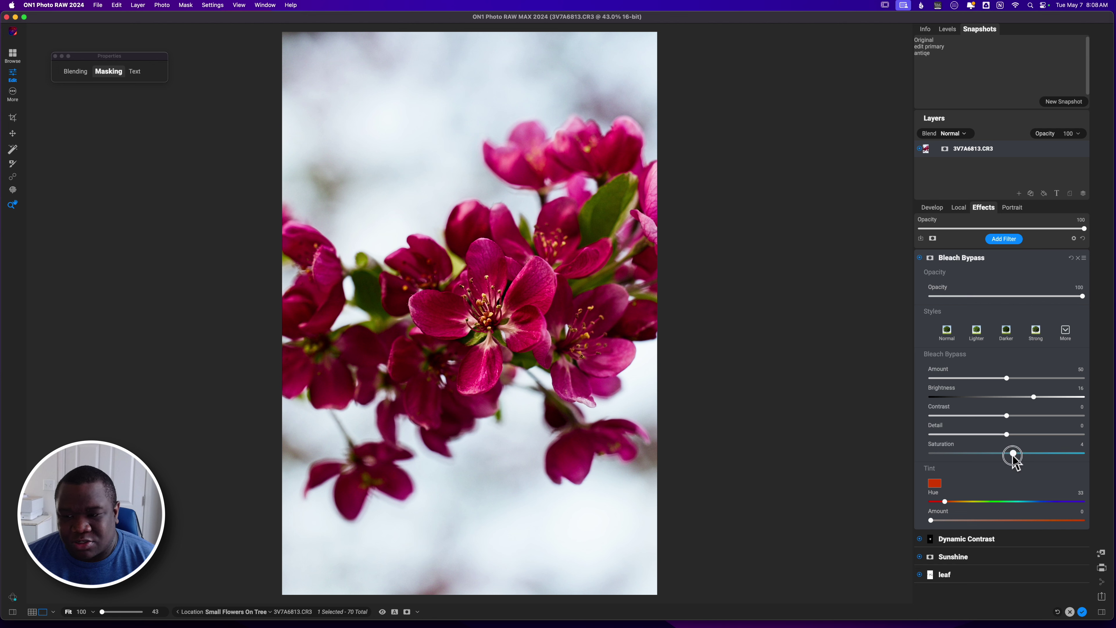
left_click_drag(1013, 453, 1028, 453)
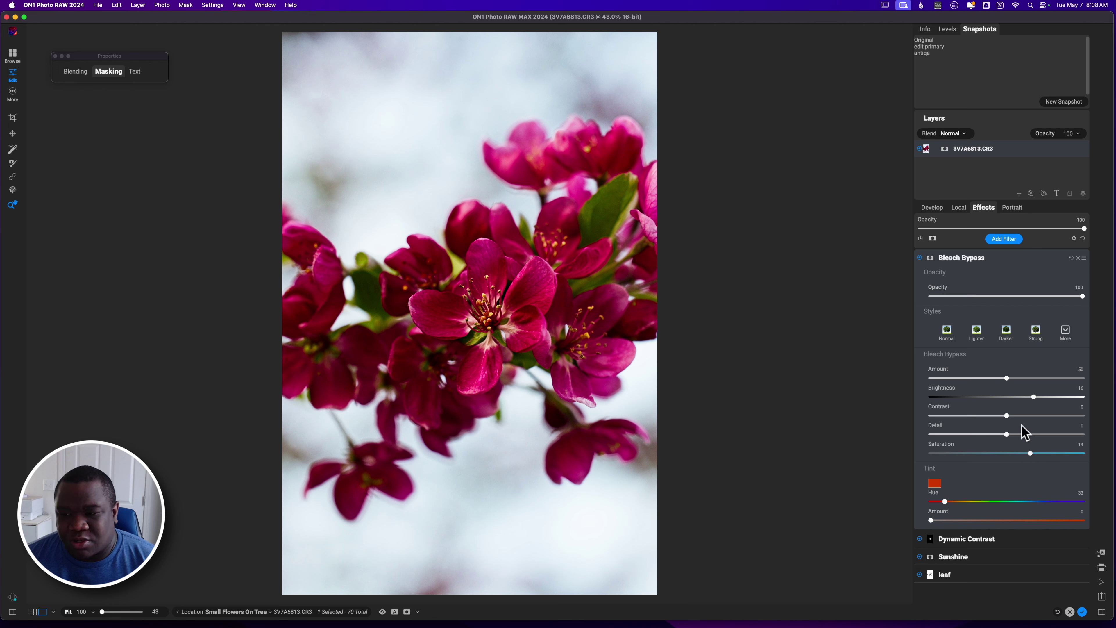
left_click_drag(1005, 379, 1037, 378)
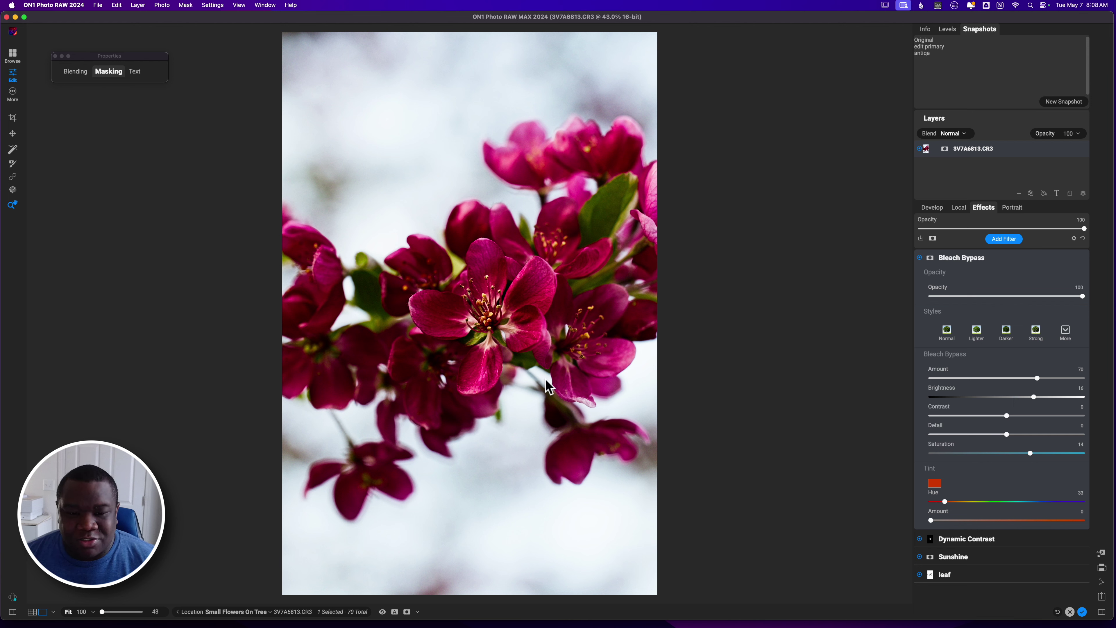
Lower the Bleach Bypass Amount and set its Opacity to 74, then fit the photo in view
left_click(445, 312)
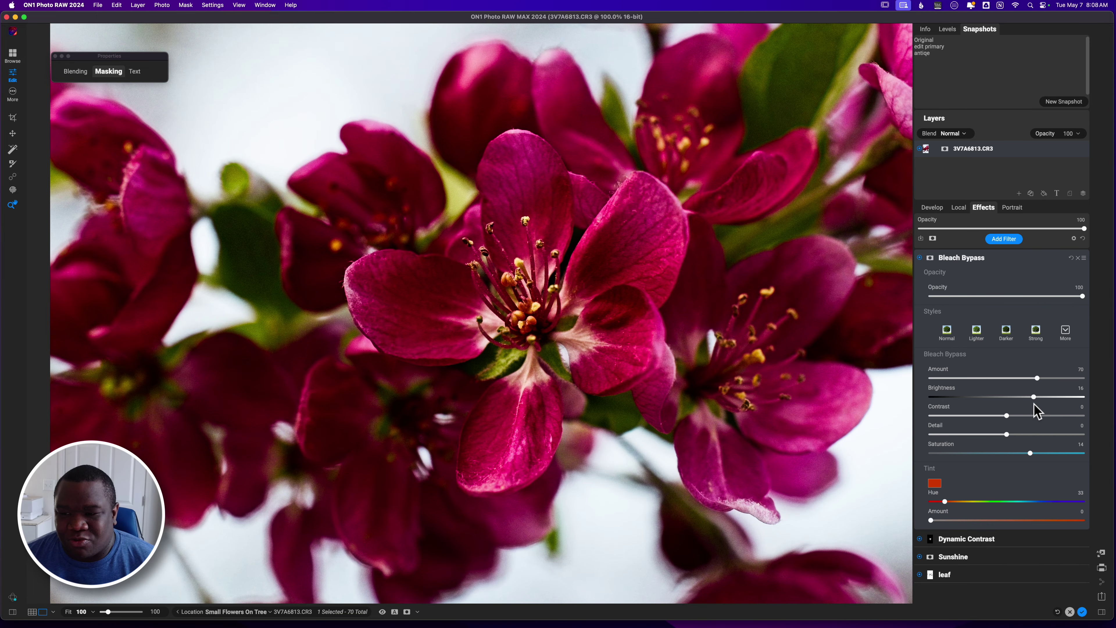
left_click_drag(1037, 378, 1006, 382)
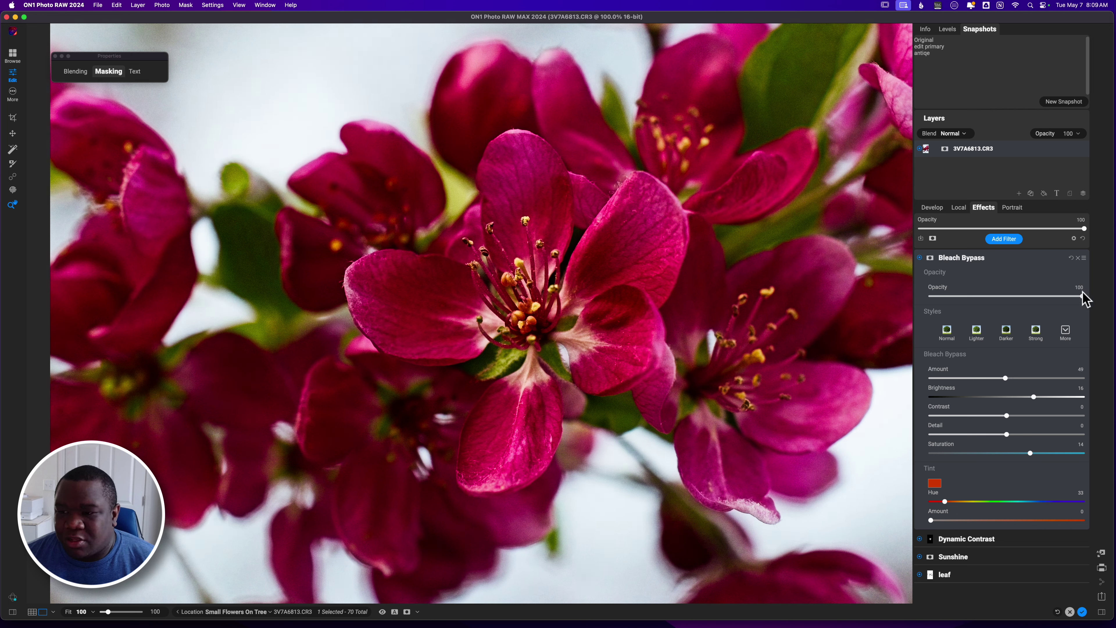
left_click_drag(1082, 296, 1043, 300)
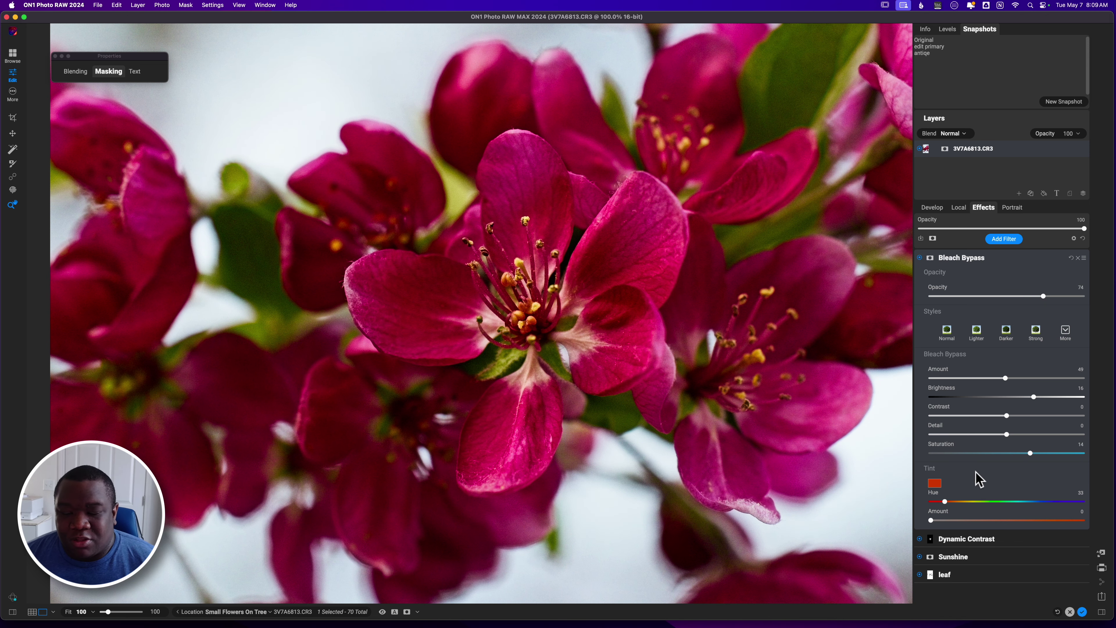
left_click(702, 392)
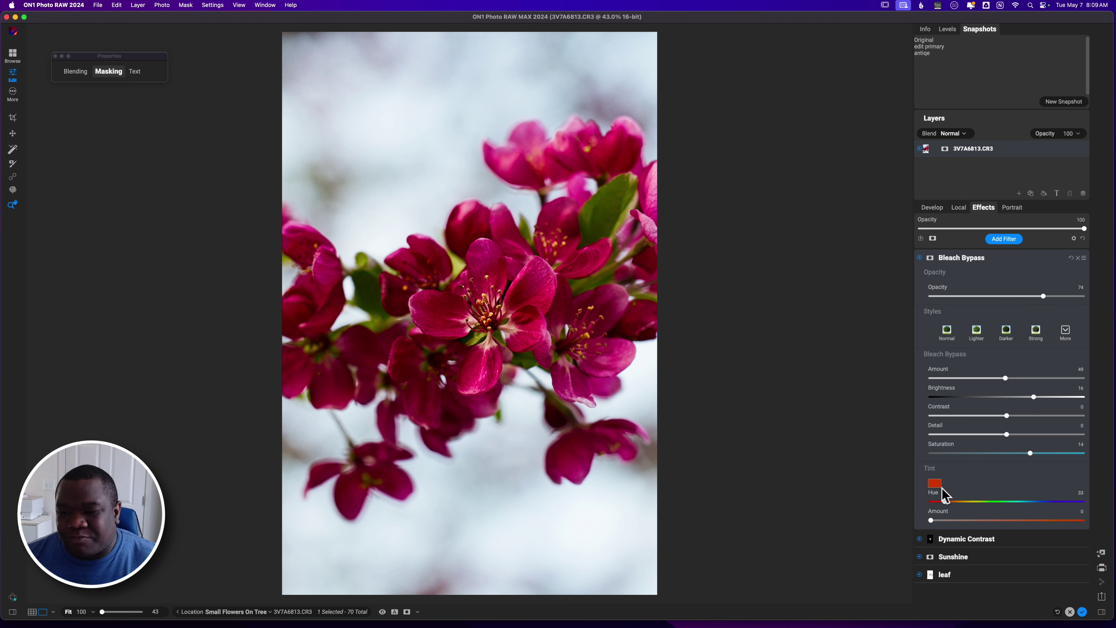
Tint Bleach Bypass with a crimson sampled from a blossom, hue 351, at Tint Amount 18
left_click(934, 483)
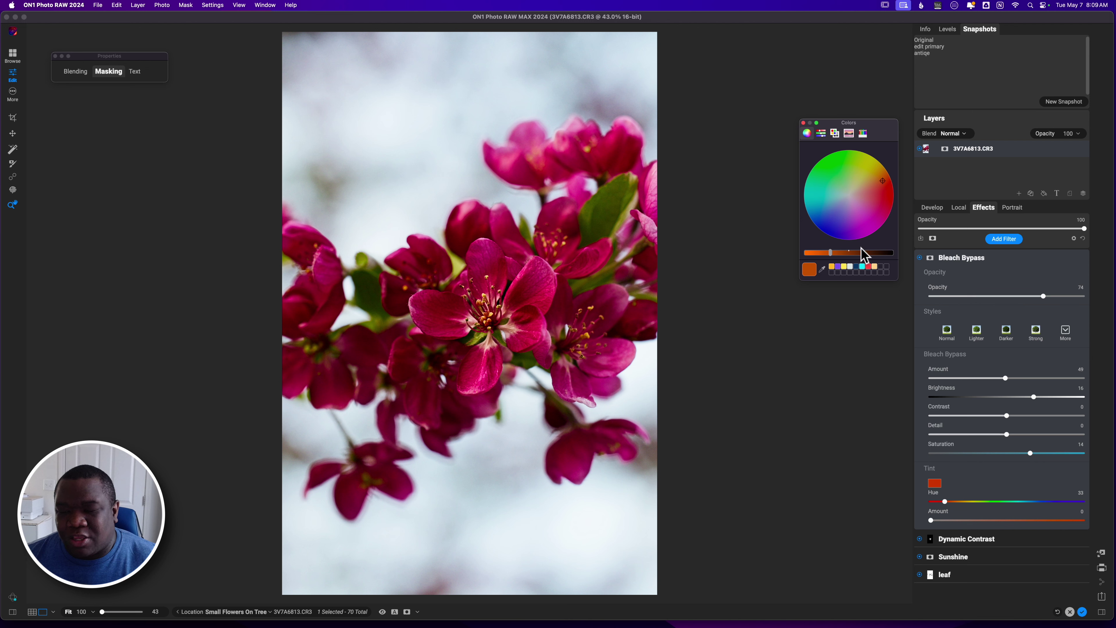
left_click(821, 270)
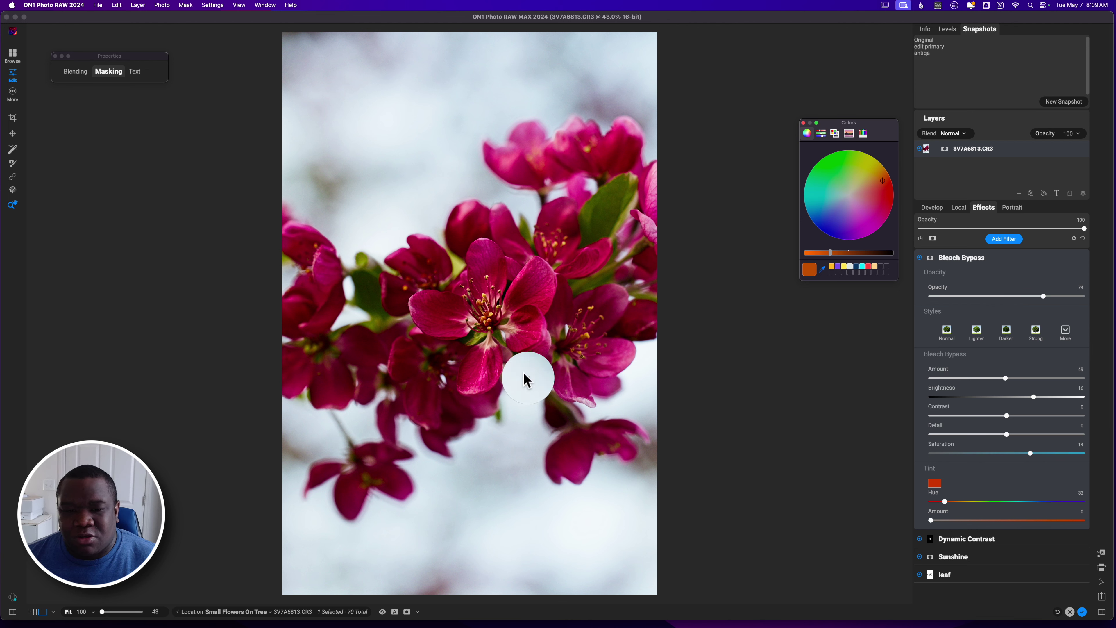
left_click(527, 341)
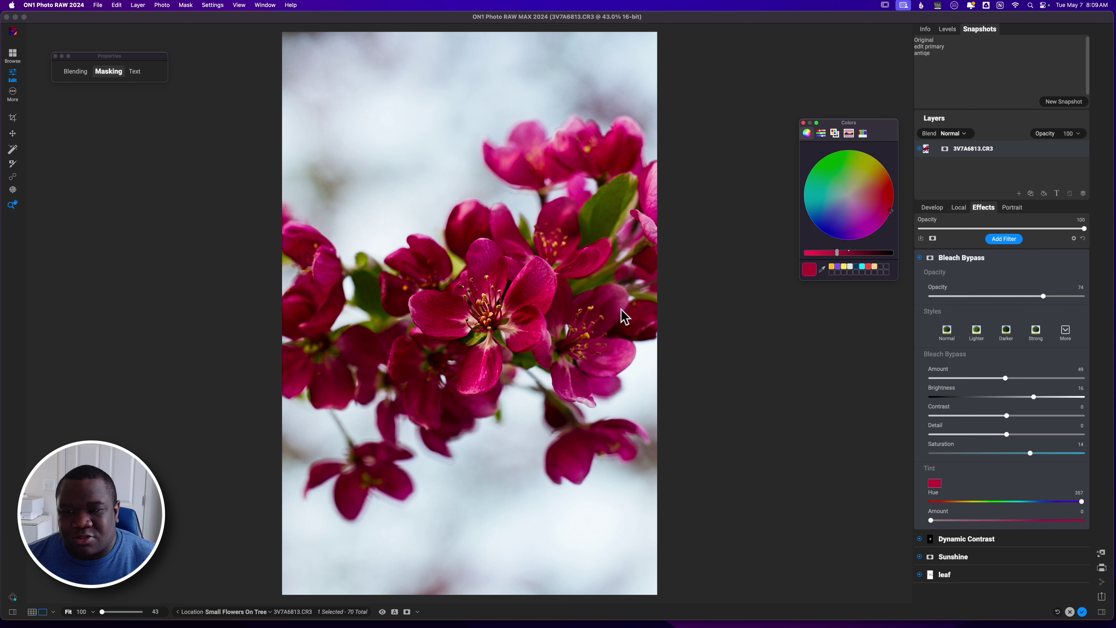
left_click(931, 520)
left_click_drag(931, 520, 972, 510)
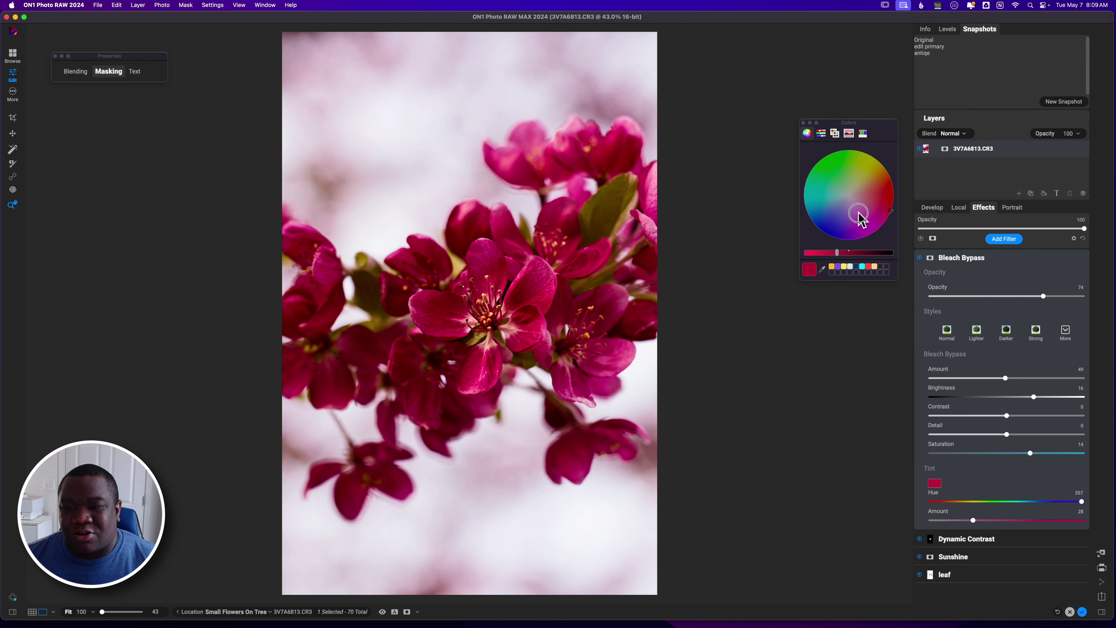
mouse_move(857, 219)
left_mouse_down()
mouse_move(814, 201)
mouse_move(821, 166)
mouse_move(834, 180)
mouse_move(838, 171)
mouse_move(826, 170)
mouse_move(825, 213)
mouse_move(804, 217)
mouse_move(838, 197)
mouse_move(828, 224)
mouse_move(879, 223)
mouse_move(889, 211)
mouse_move(873, 212)
mouse_move(882, 209)
left_mouse_up()
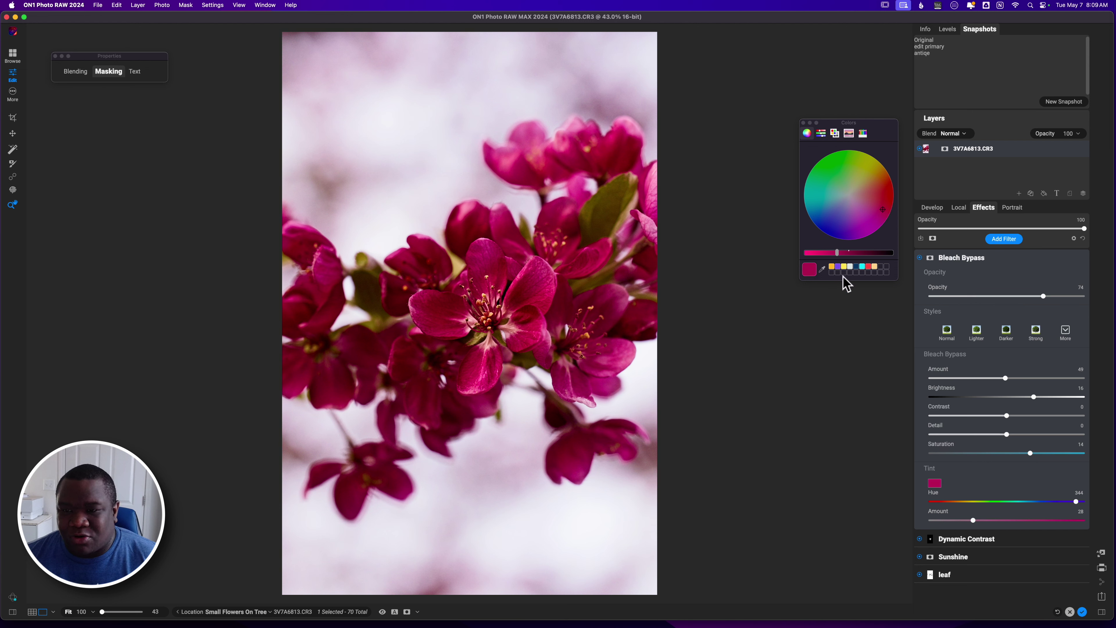
left_click(823, 271)
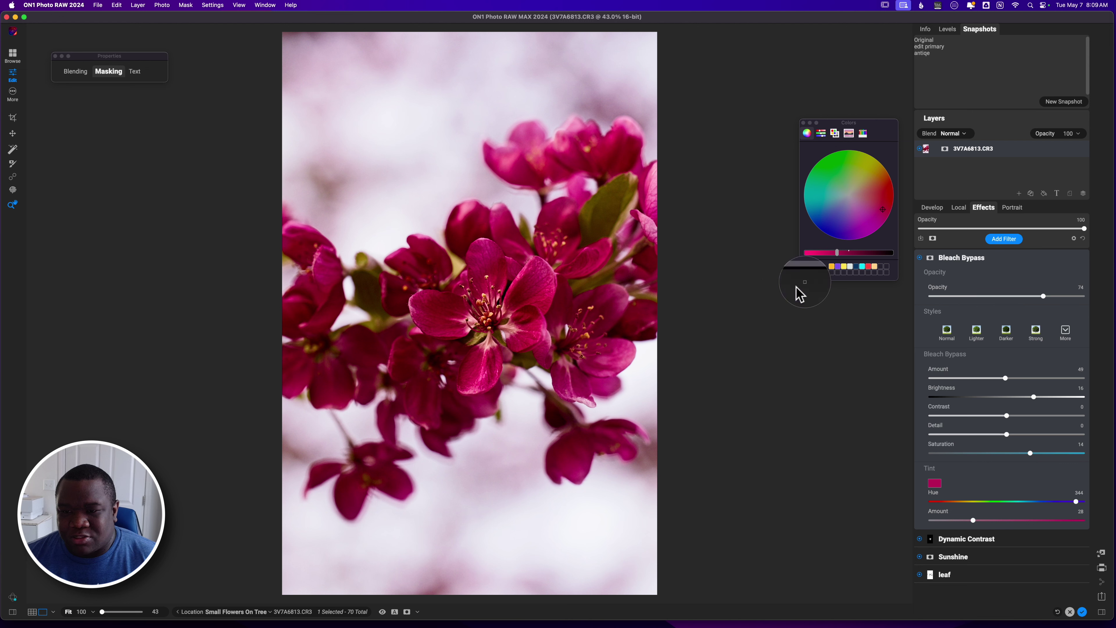
left_click(529, 350)
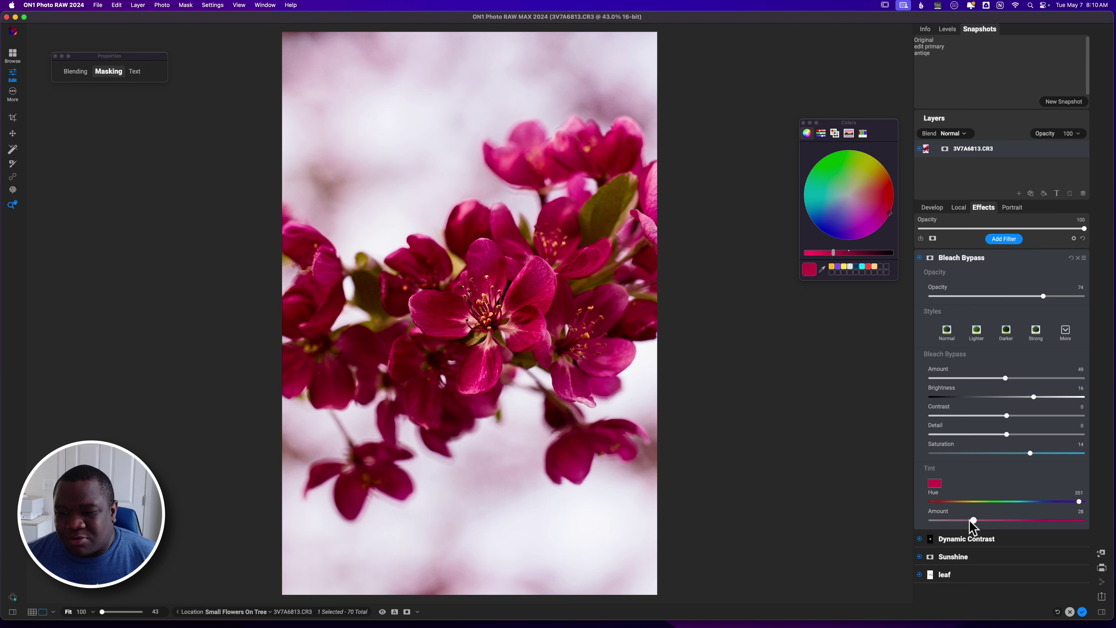
mouse_move(973, 522)
left_mouse_down()
mouse_move(959, 521)
mouse_move(1047, 507)
mouse_move(1073, 515)
mouse_move(960, 528)
left_mouse_up()
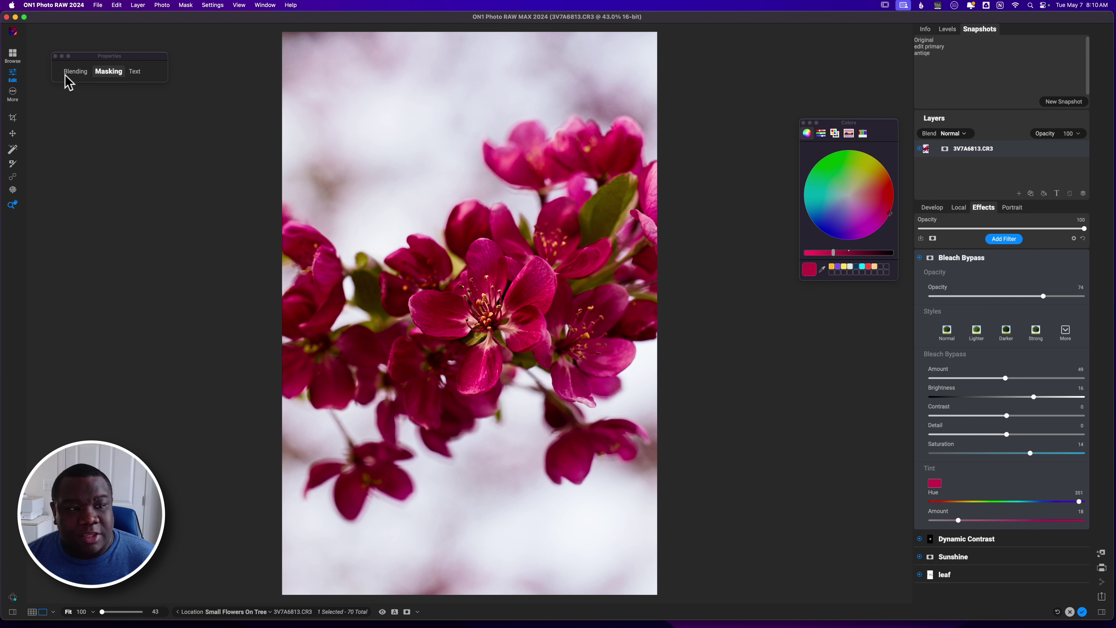
Preview the Bleach Bypass blend modes on the photo, from Multiply through Saturation and Color
left_click(80, 72)
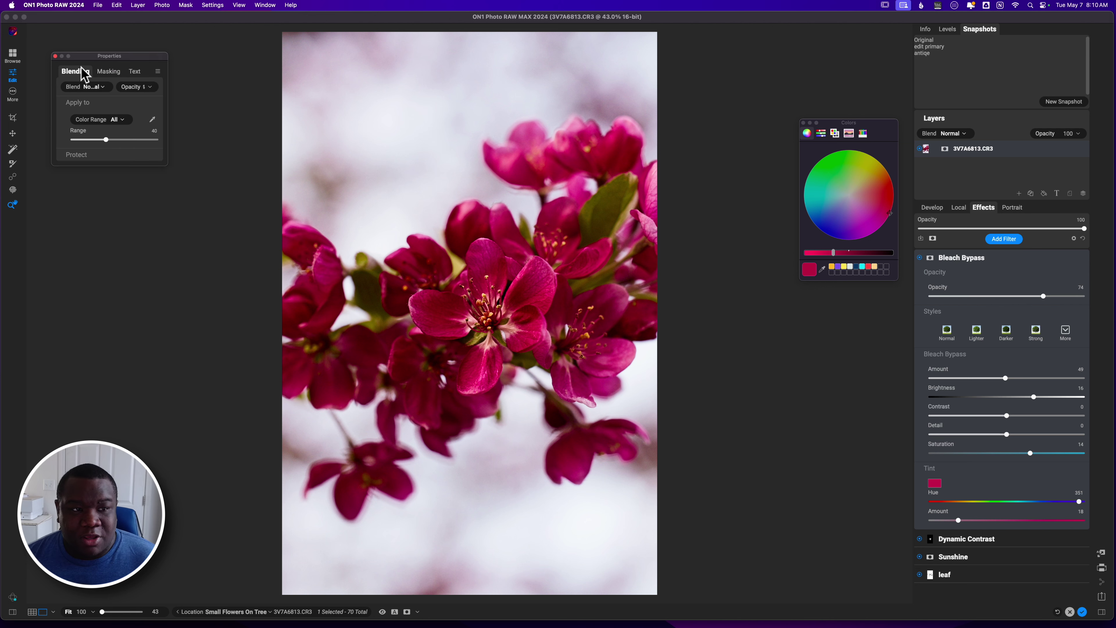
left_click(96, 86)
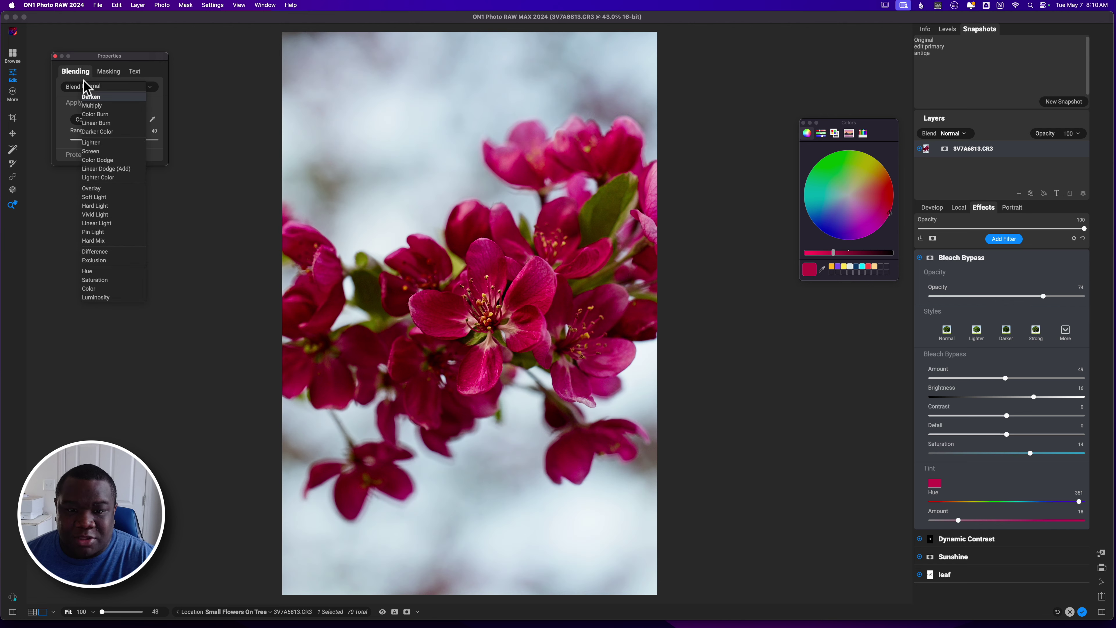
key("Down")
key("Down")
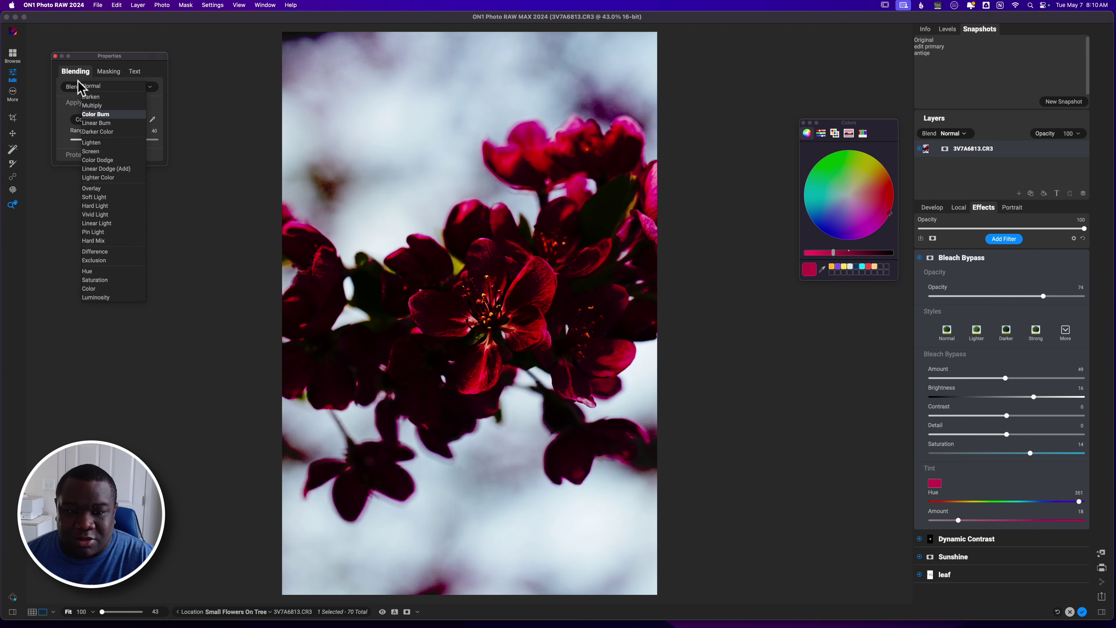
key("Down")
key("Down")
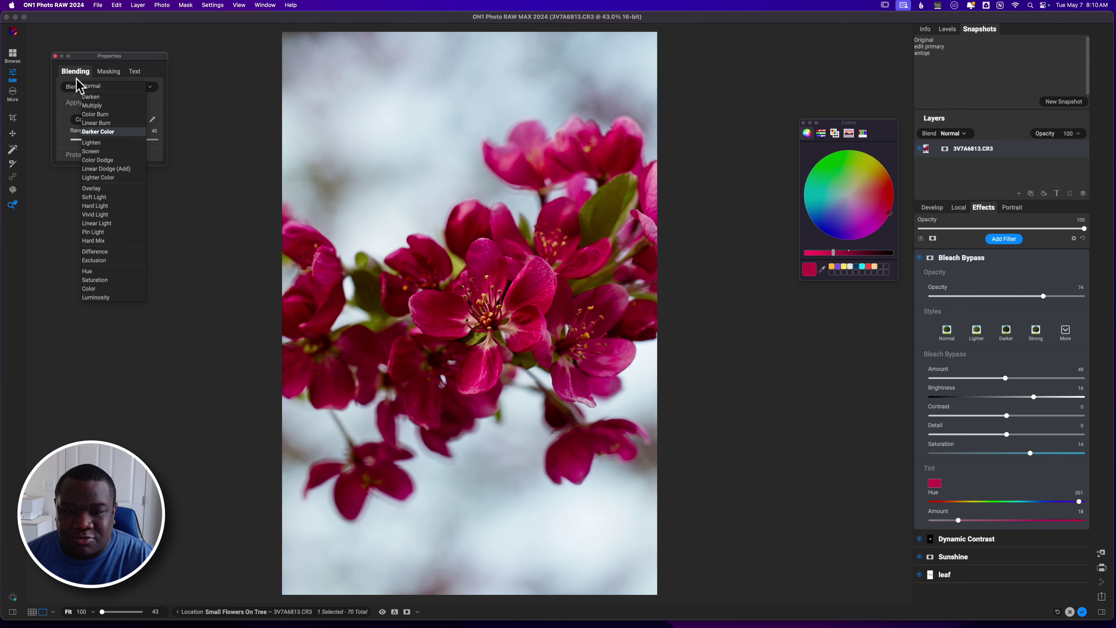
key("Down")
key("Down")
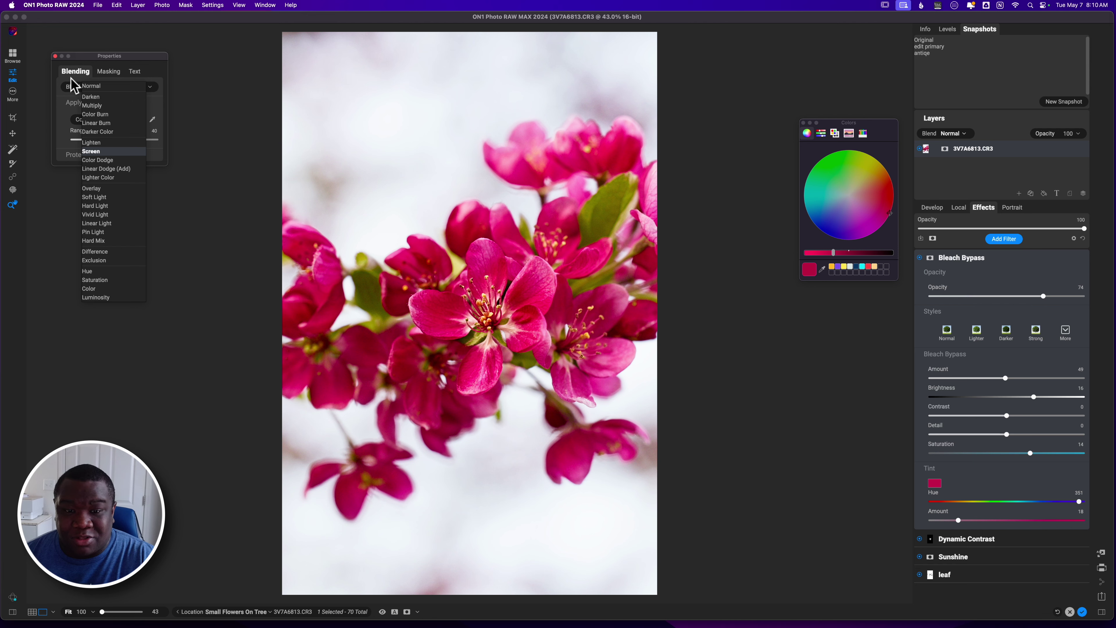
key("Up")
key("Down")
key("Down")
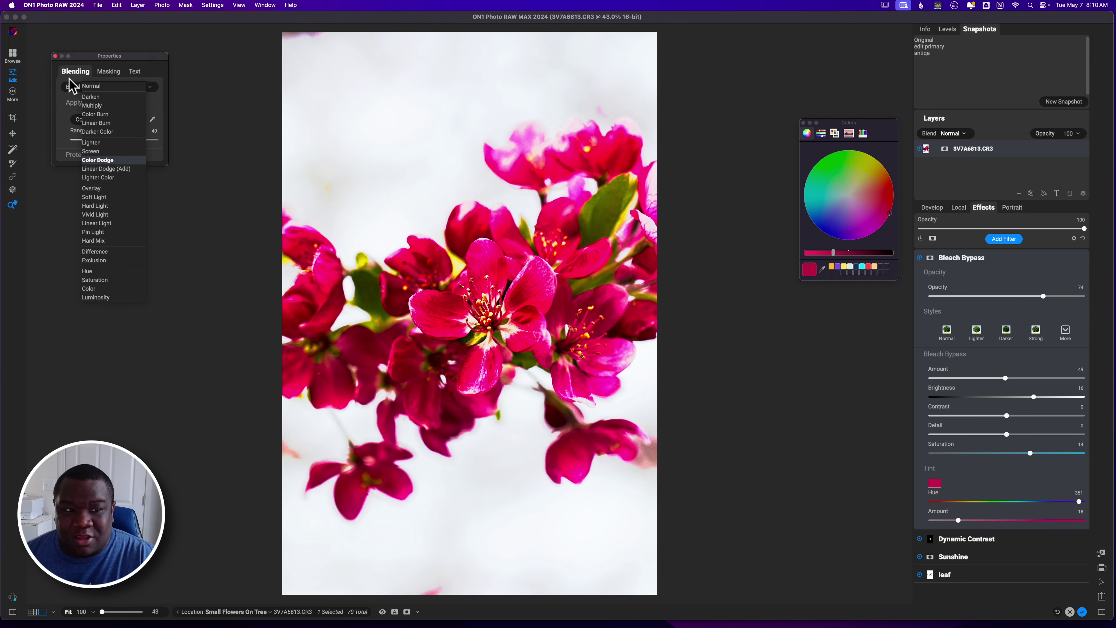
key("Down")
key("Down")
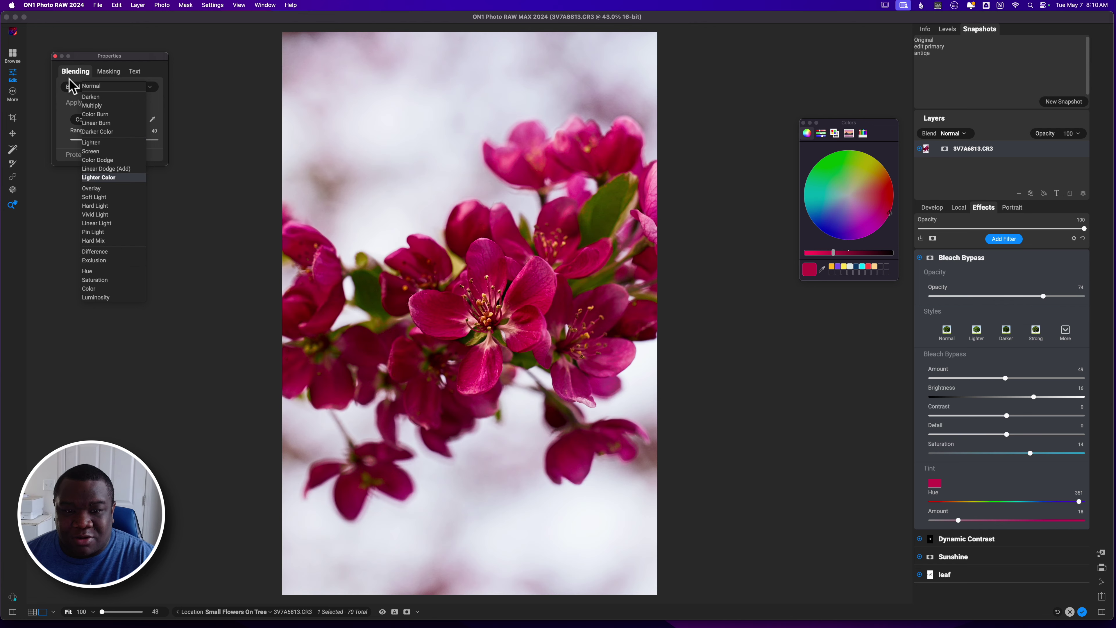
key("Down")
key("Down")
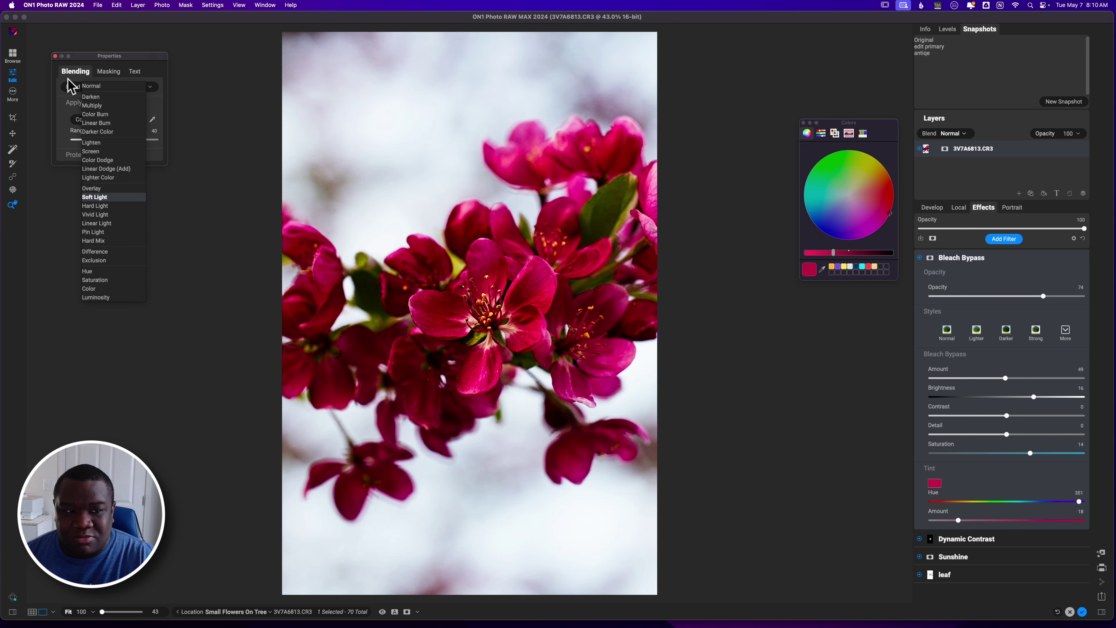
key("Down")
key("Down")
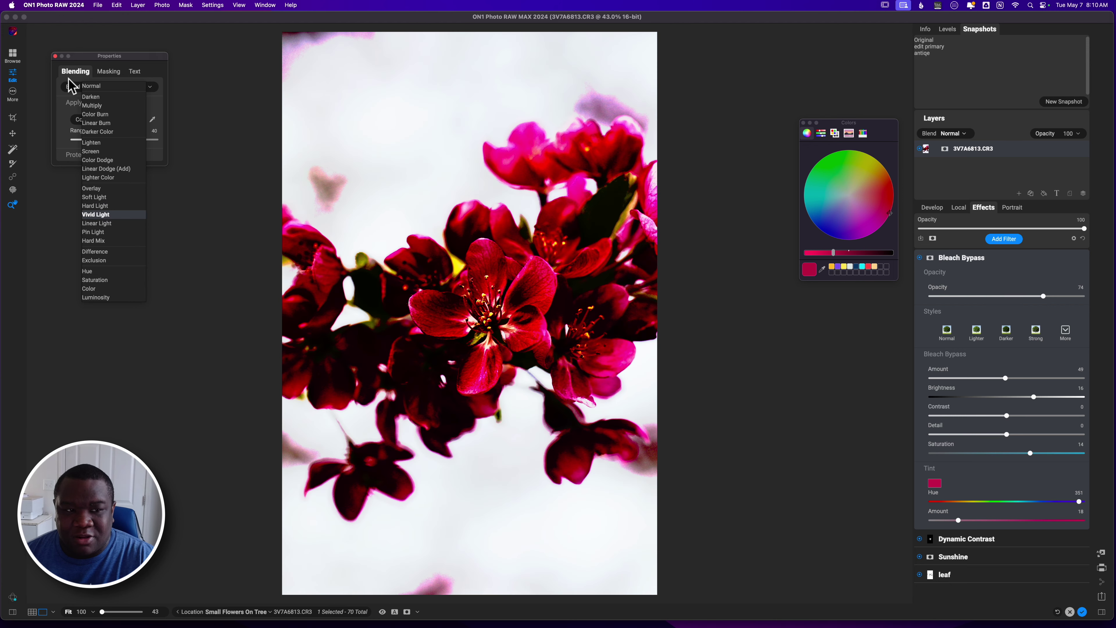
key("Up")
key("Up")
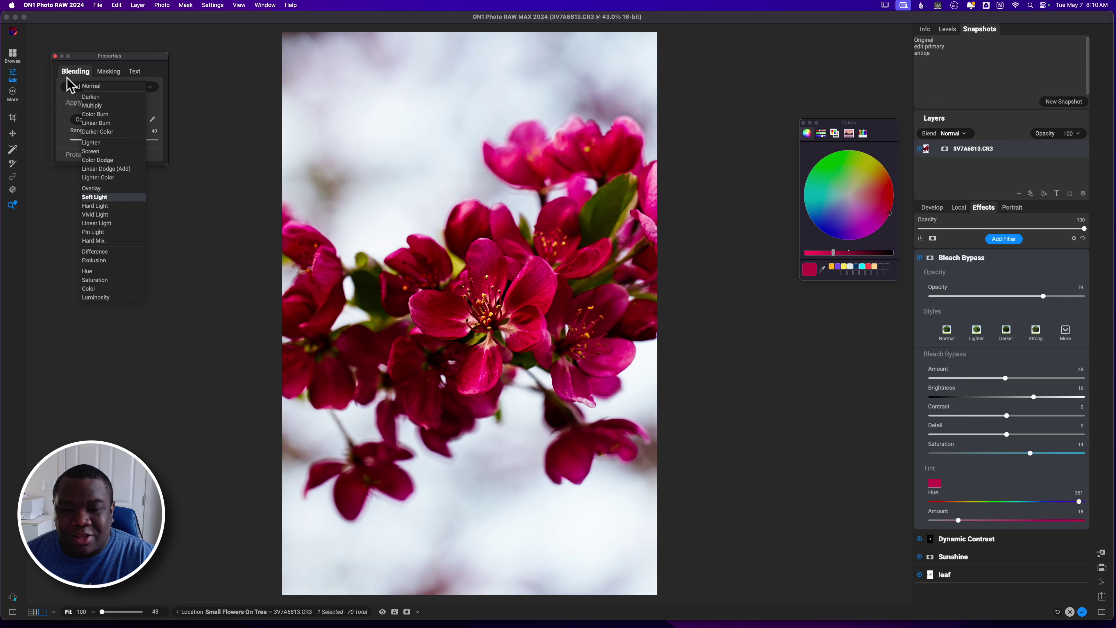
key("Up")
key("Down")
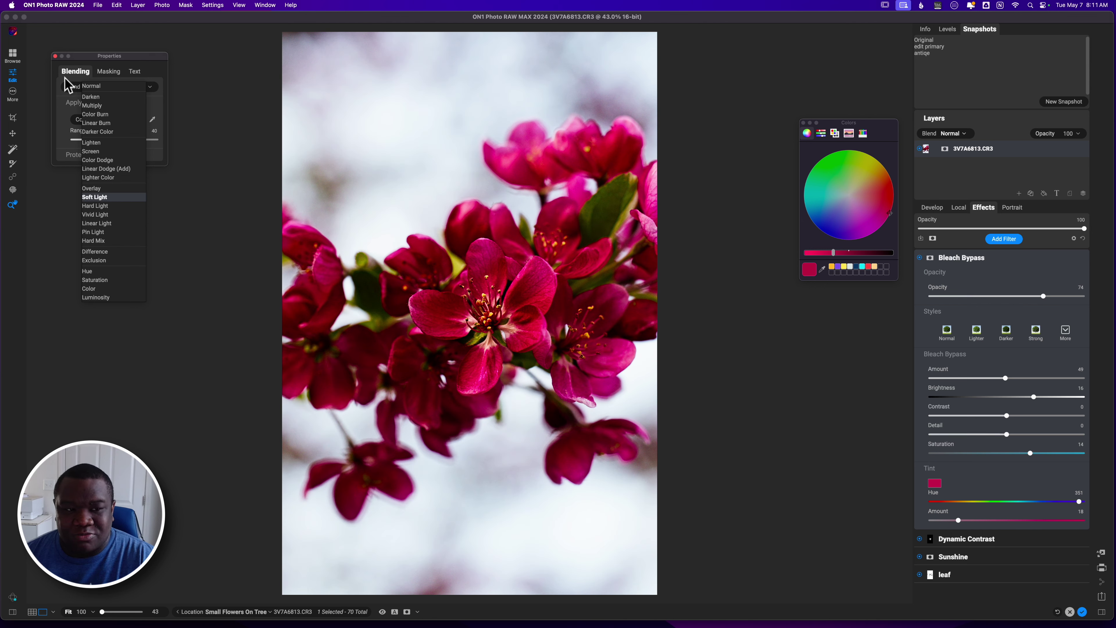
key("Down")
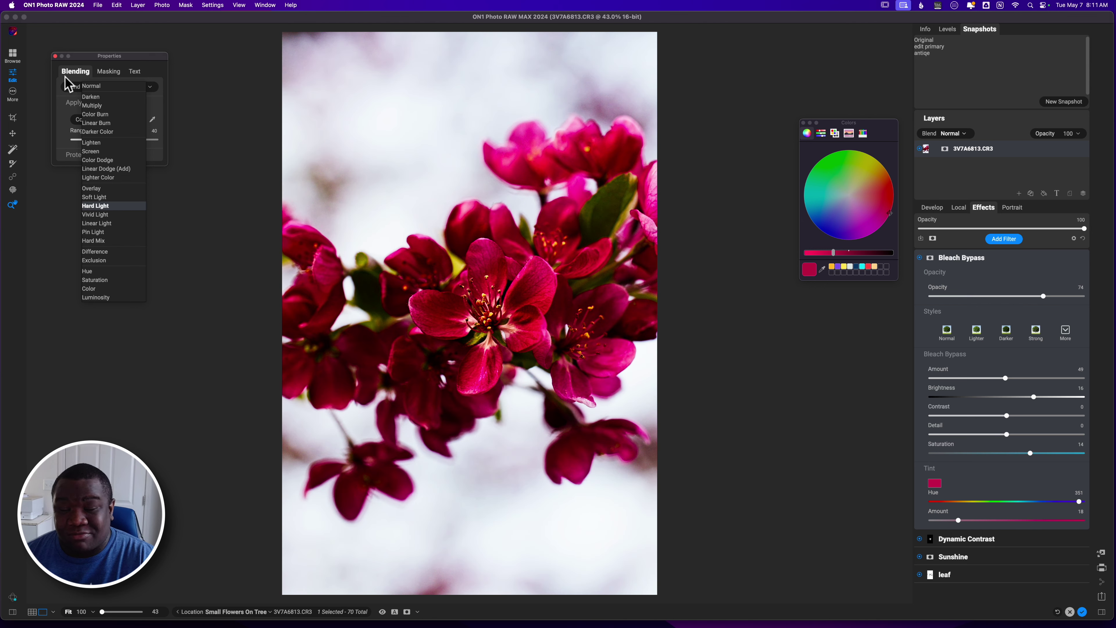
key("Down")
key("Down")
key("Down")
key("Down")
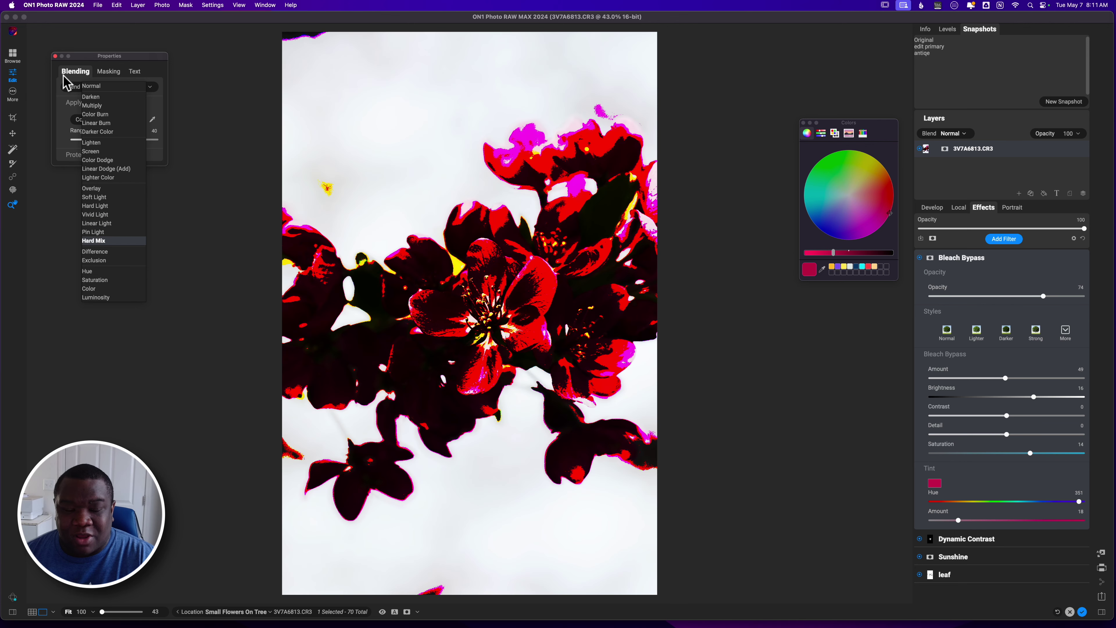
key("Down")
key("Down")
key("Down")
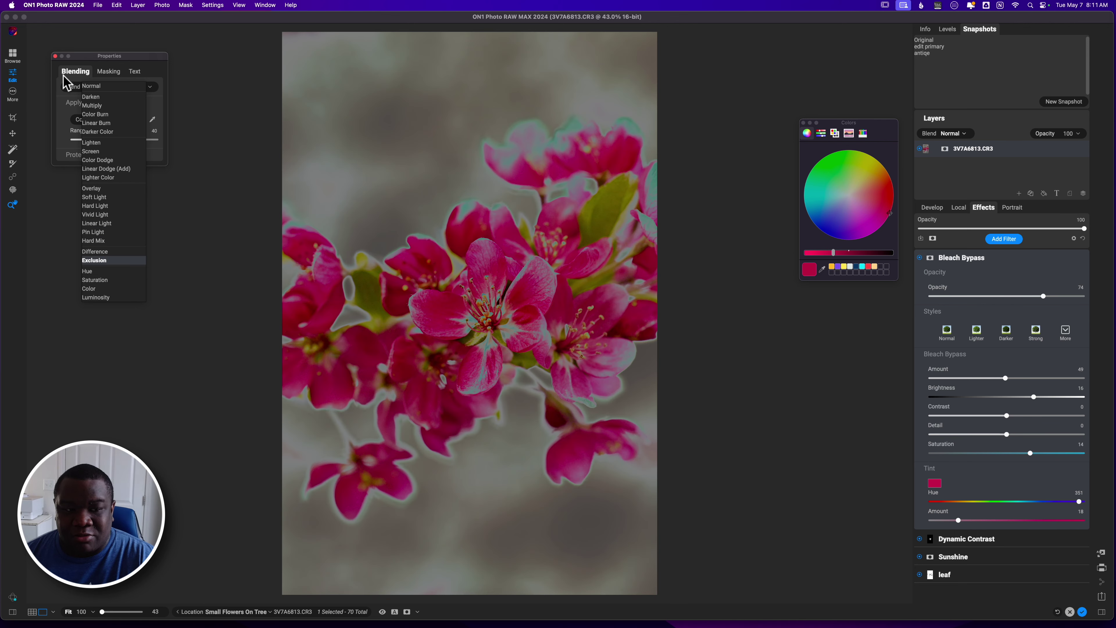
key("Down")
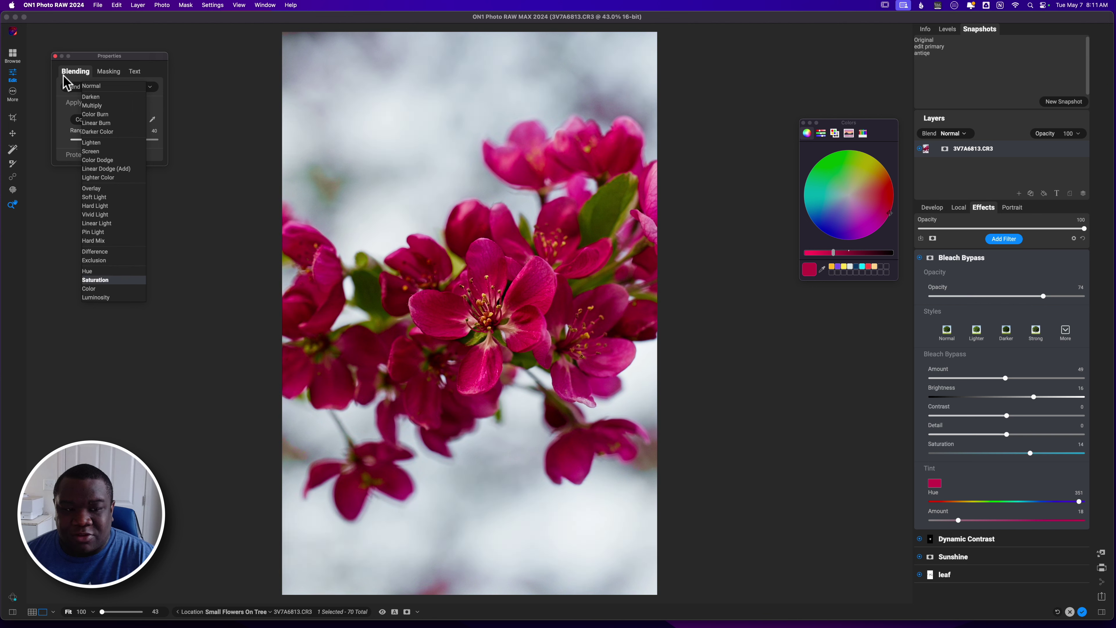
key("Down")
key("Down")
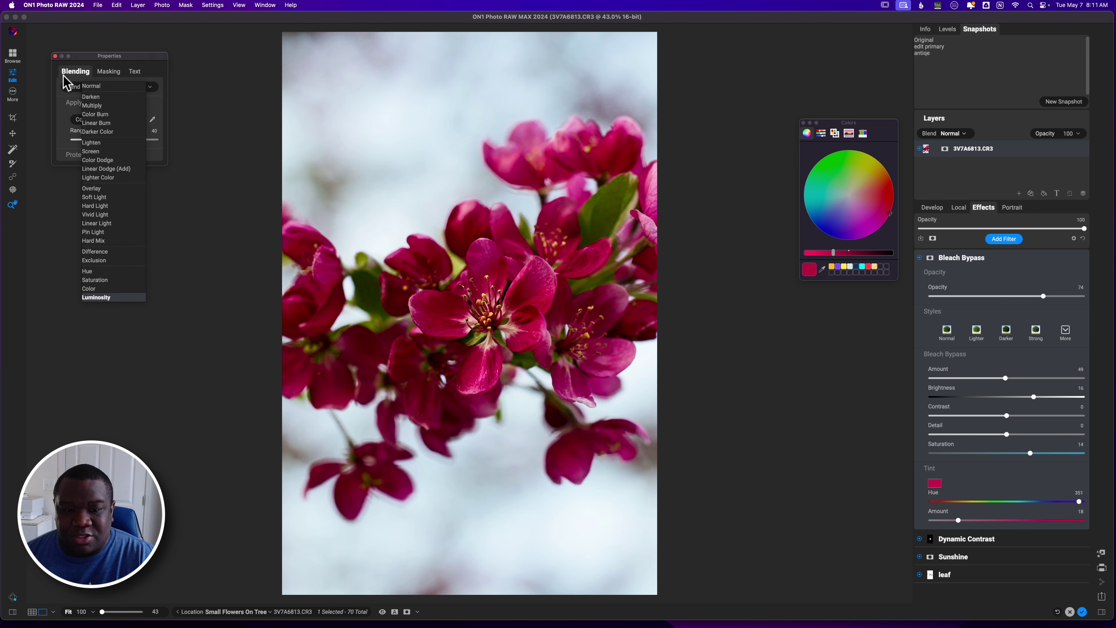
key("Up")
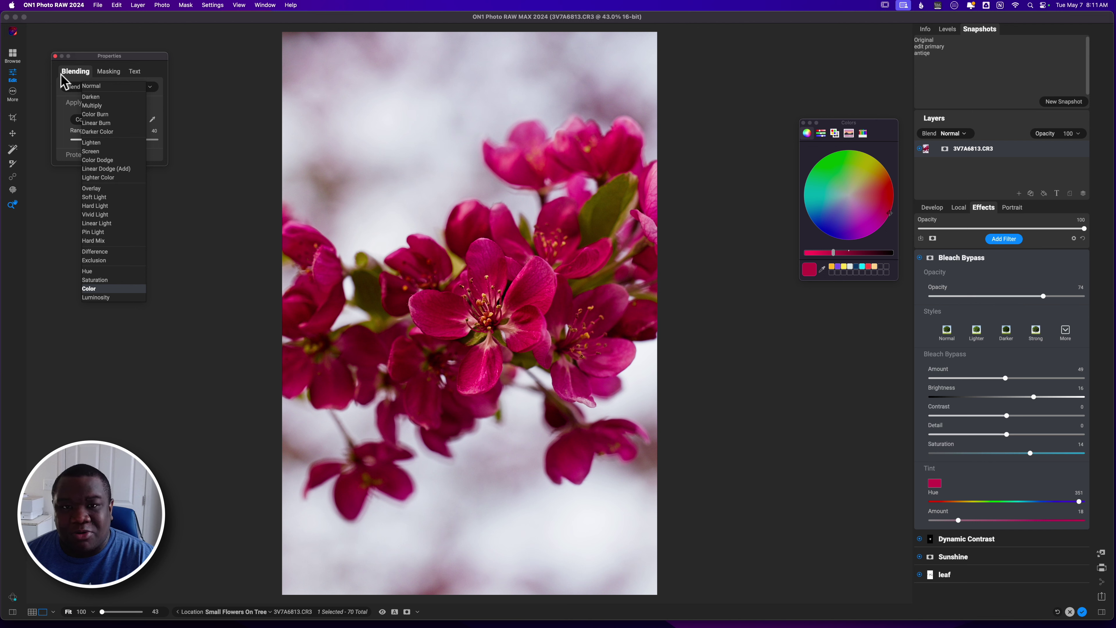
key("Up")
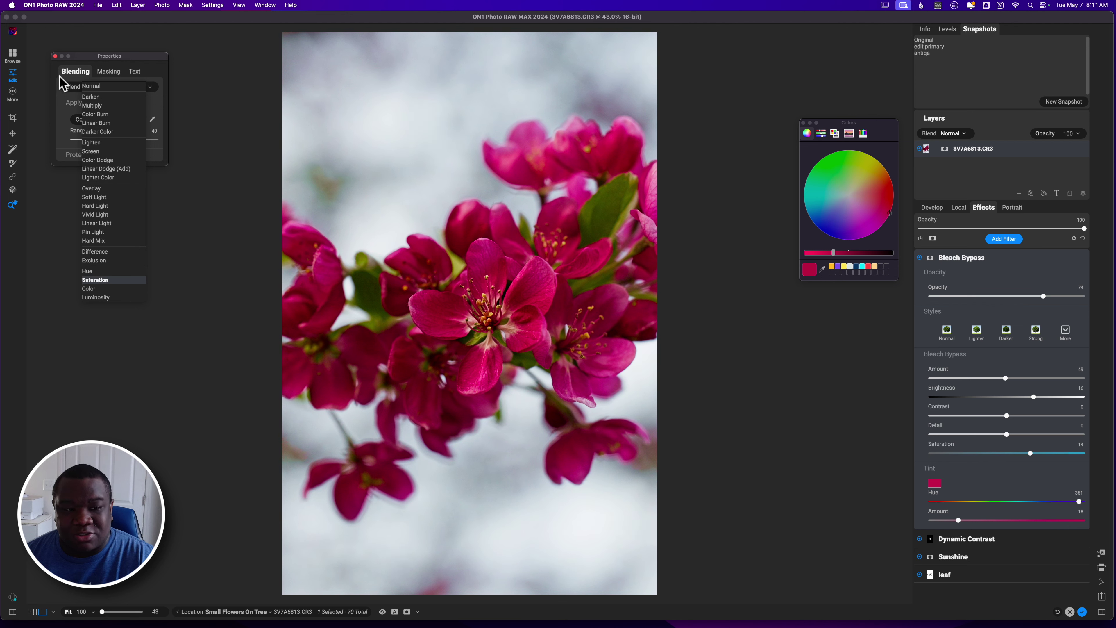
key("Return")
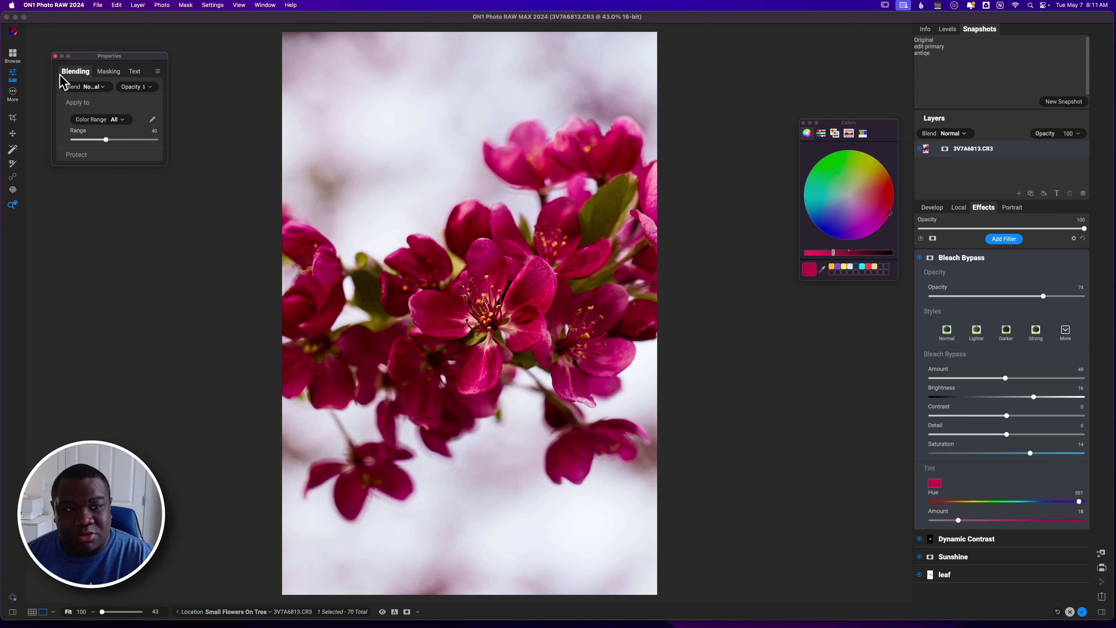
Try the Color blend mode, then set Bleach Bypass to Saturation blending
left_click(106, 86)
key("Down")
key("Down")
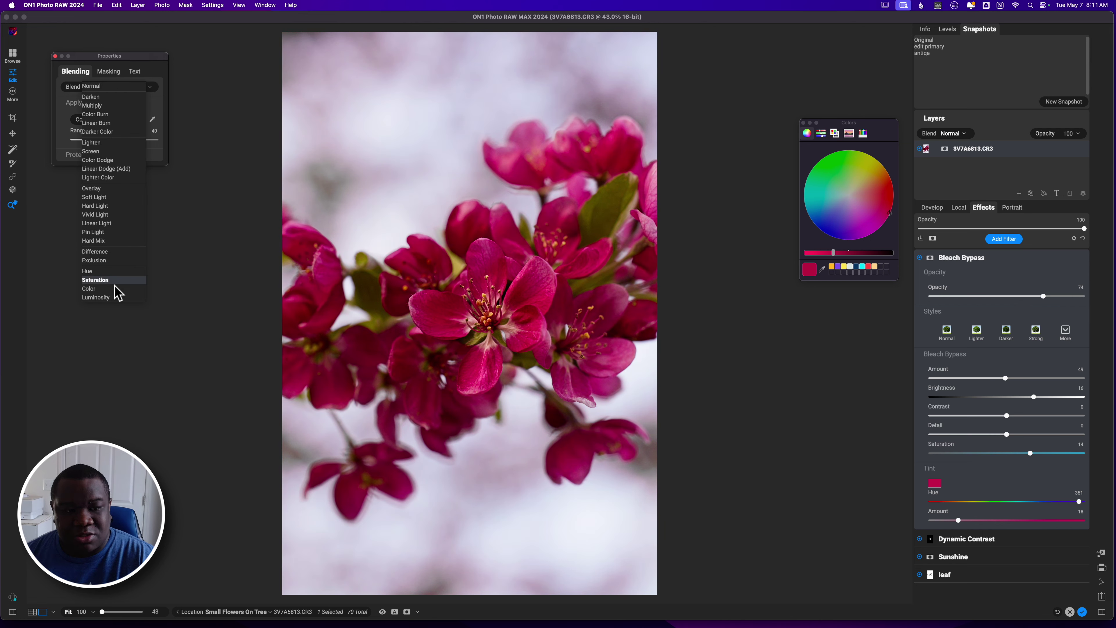
left_click(110, 289)
left_click(102, 88)
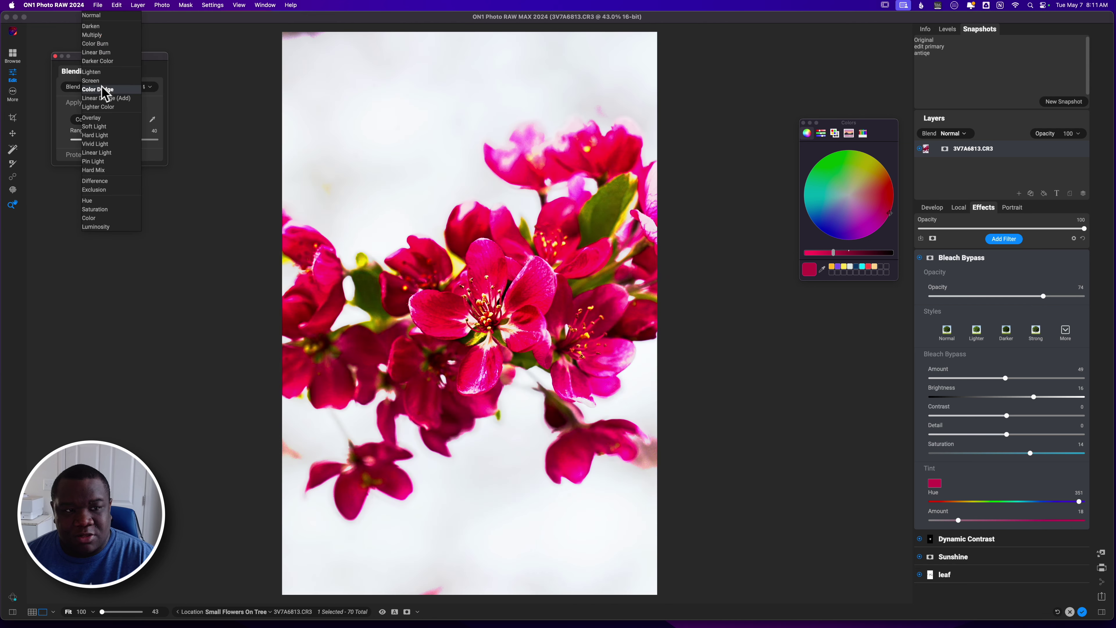
left_click(111, 214)
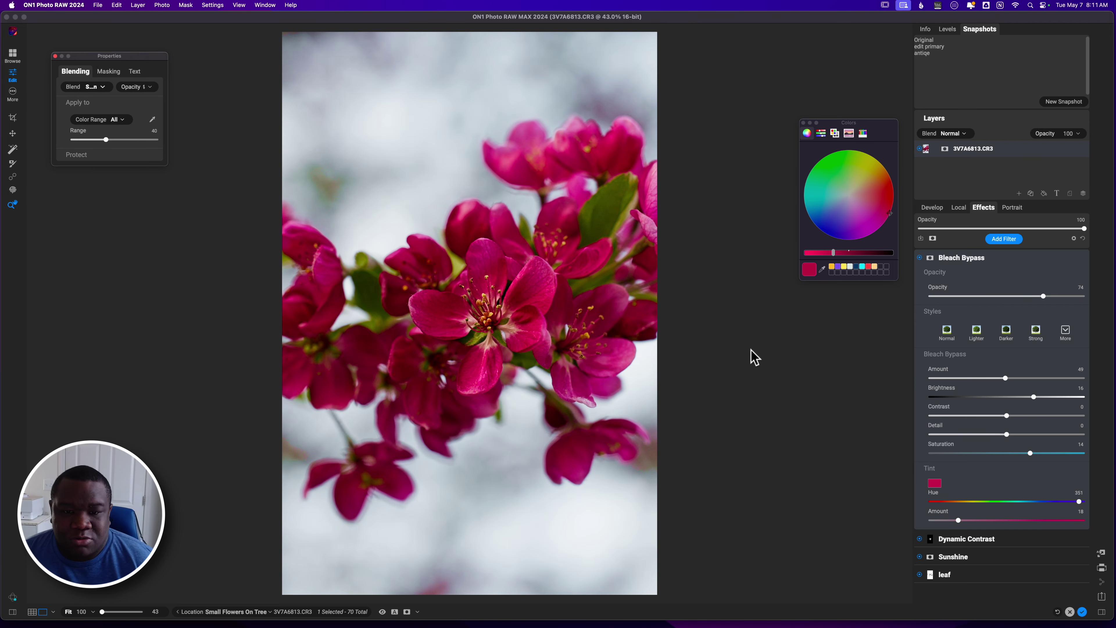
Compare Bleach Bypass off and on, then save a snapshot named 'bleach'
left_click(920, 258)
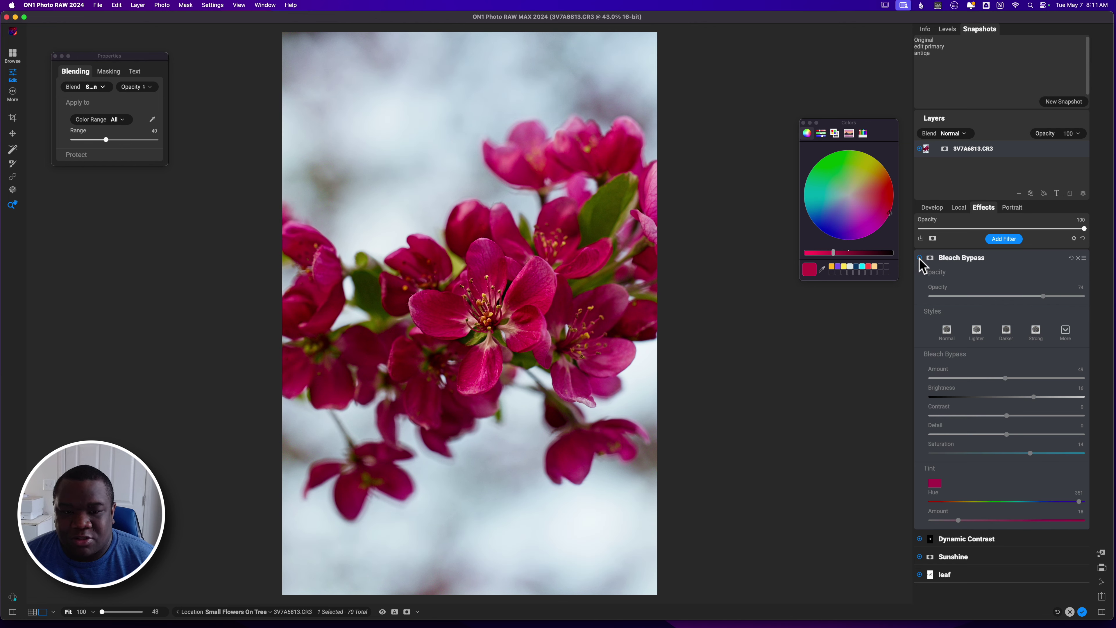
left_click(919, 257)
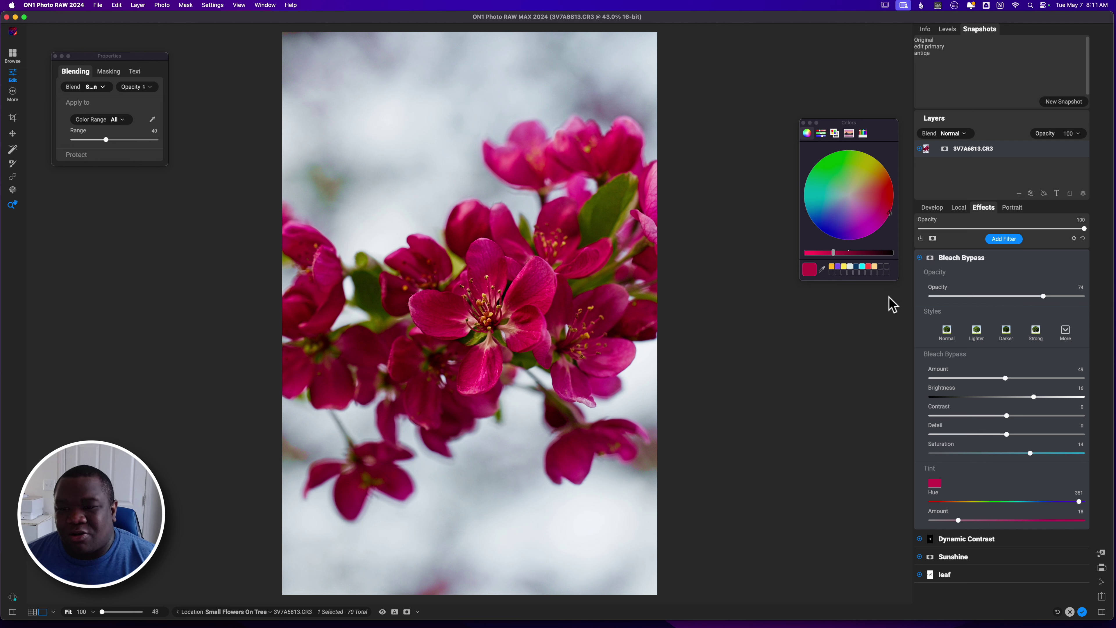
left_click(1063, 104)
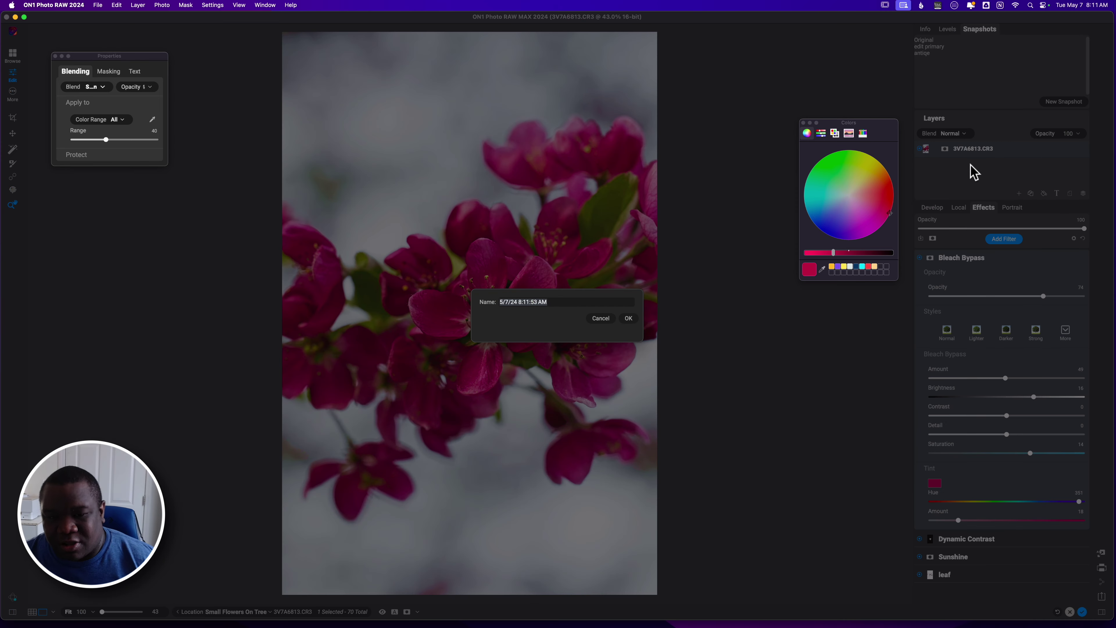
type("bleach")
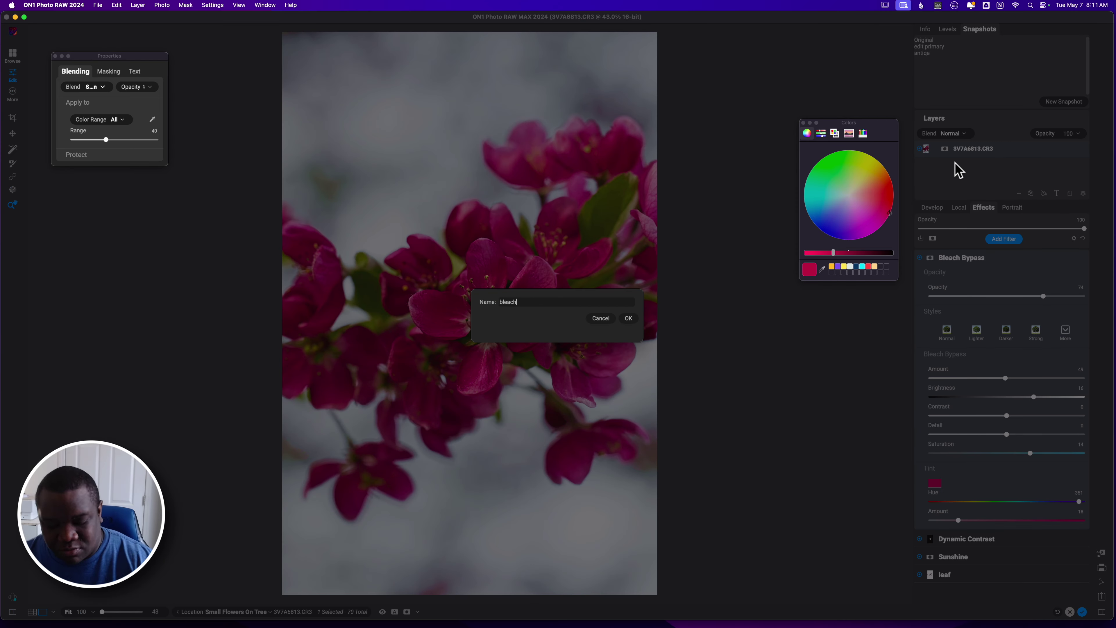
key("Return")
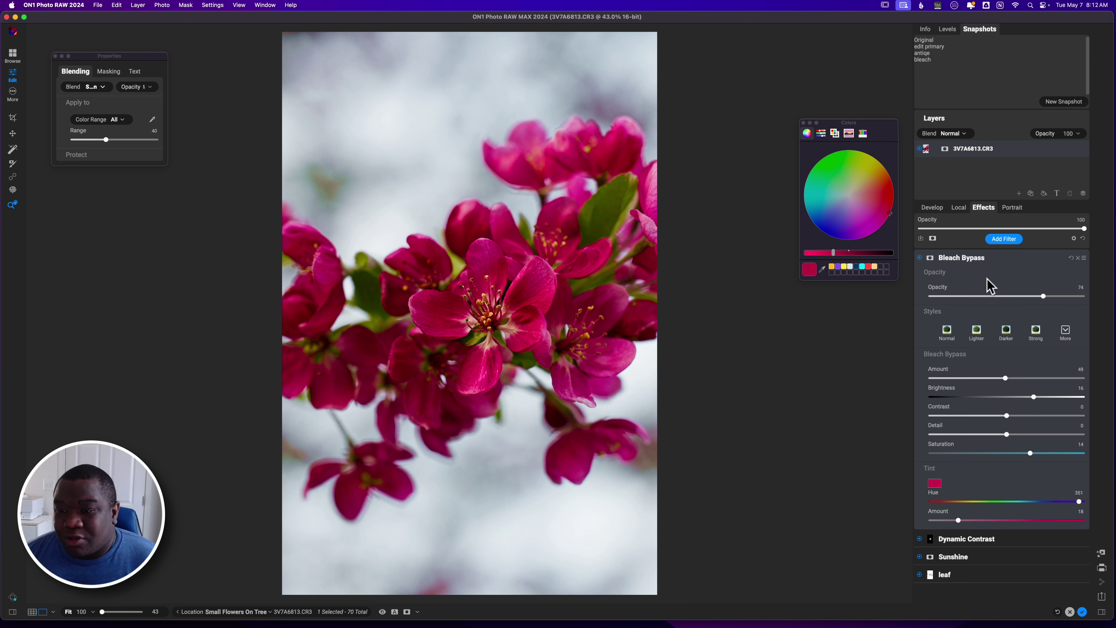
Add a Color Balance filter with pink midtones and warm yellow highlights (hue 50, saturation 42) at Opacity 83
left_click(992, 261)
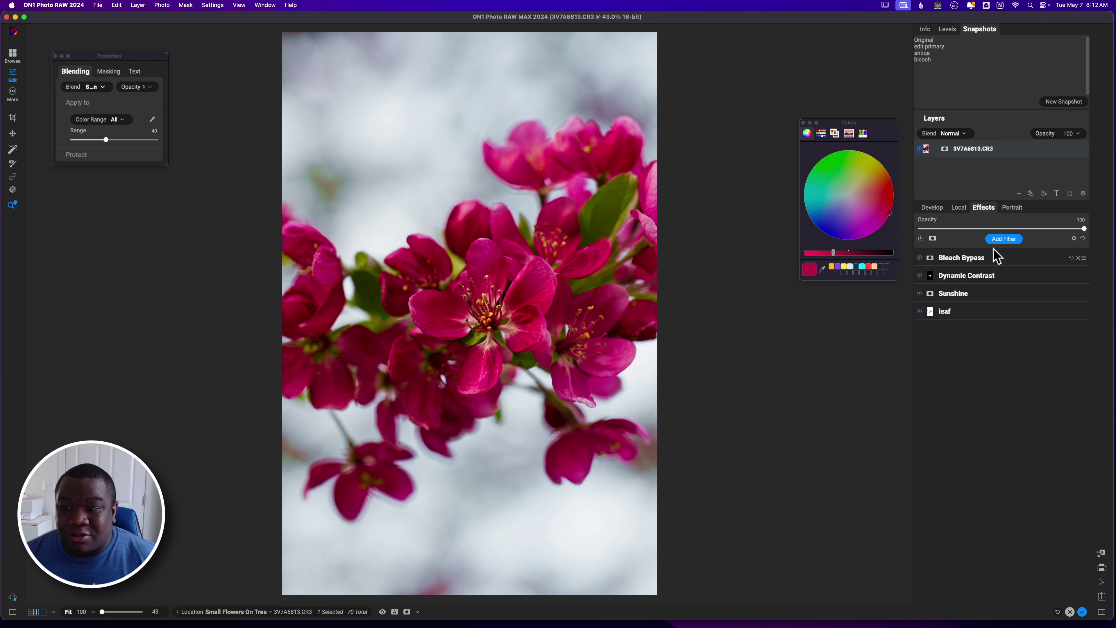
left_click(1003, 239)
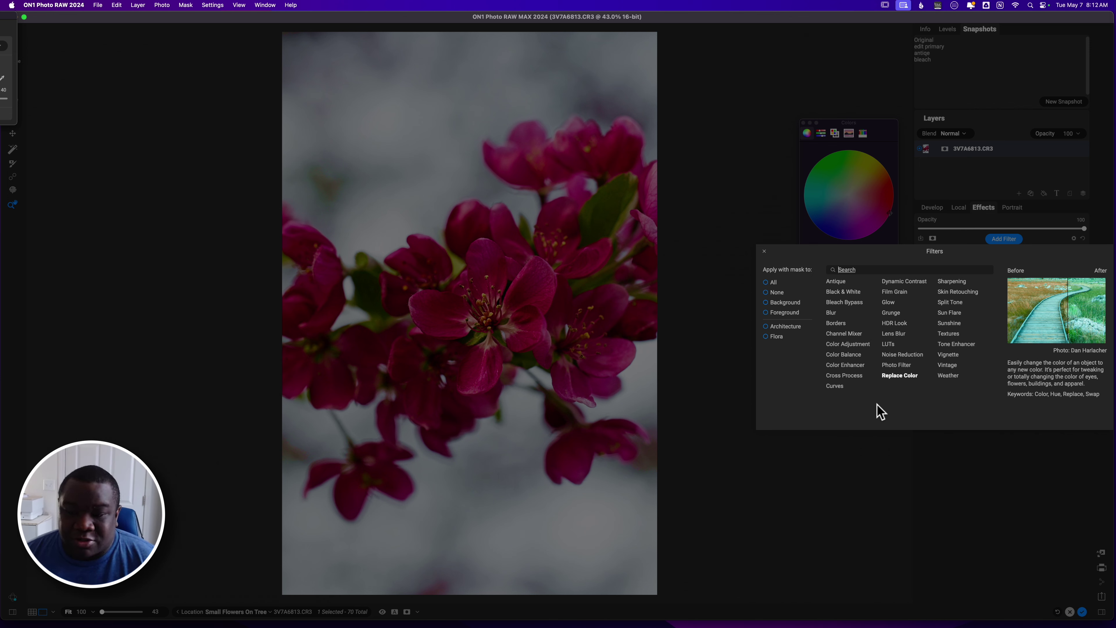
left_click(851, 355)
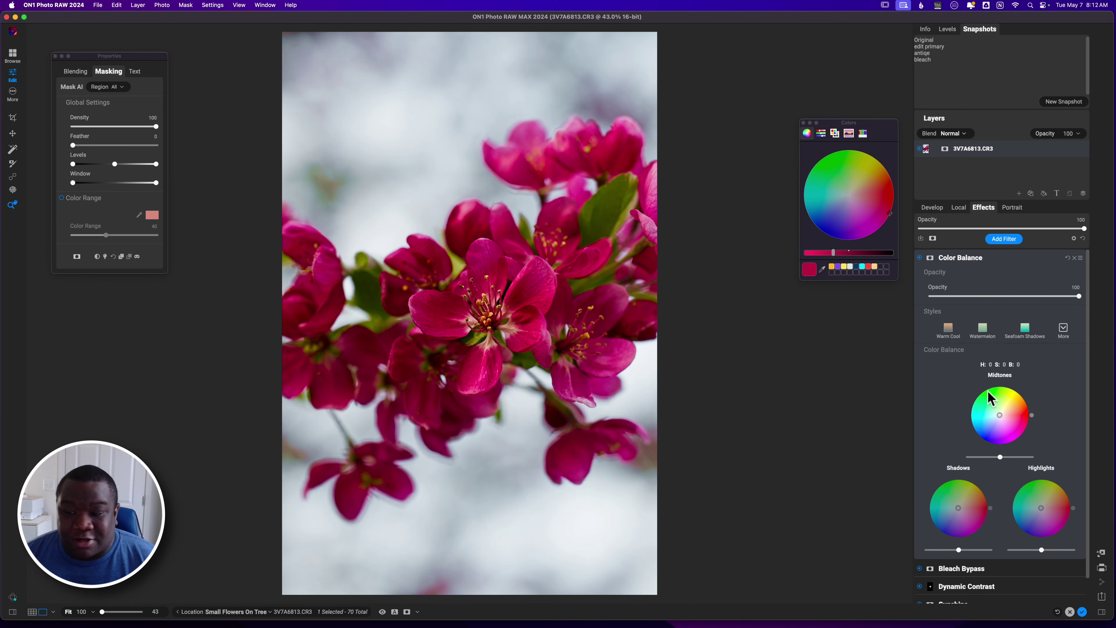
left_click_drag(1001, 417, 1011, 424)
mouse_move(962, 507)
left_mouse_down()
mouse_move(964, 524)
mouse_move(947, 514)
left_mouse_up()
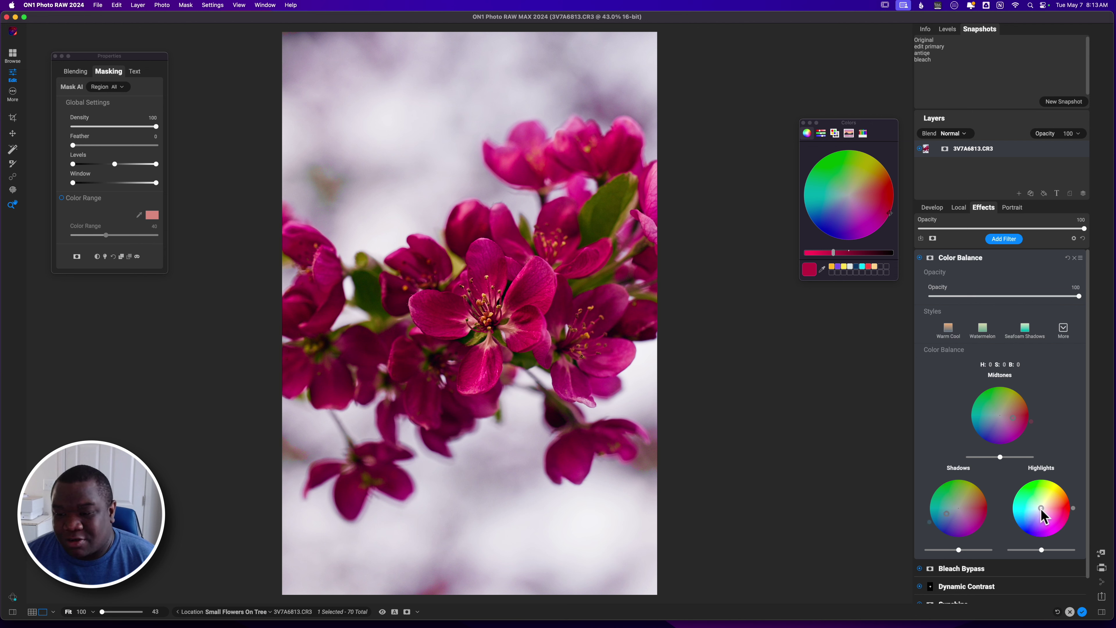
left_click_drag(1042, 508, 1052, 498)
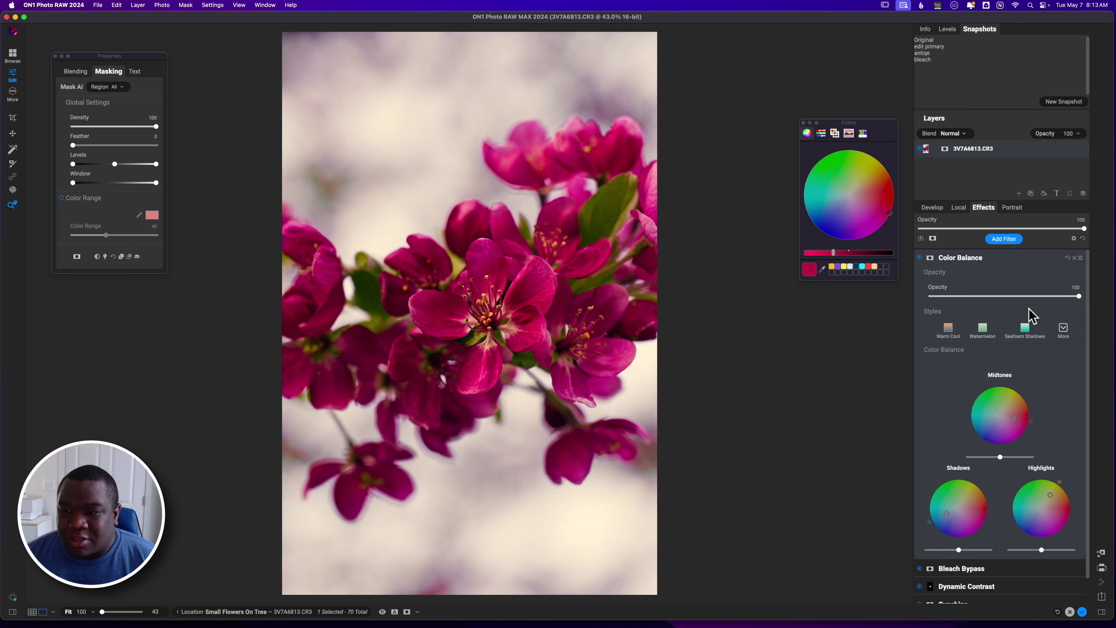
mouse_move(1073, 298)
left_mouse_down()
mouse_move(996, 299)
mouse_move(1054, 298)
left_mouse_up()
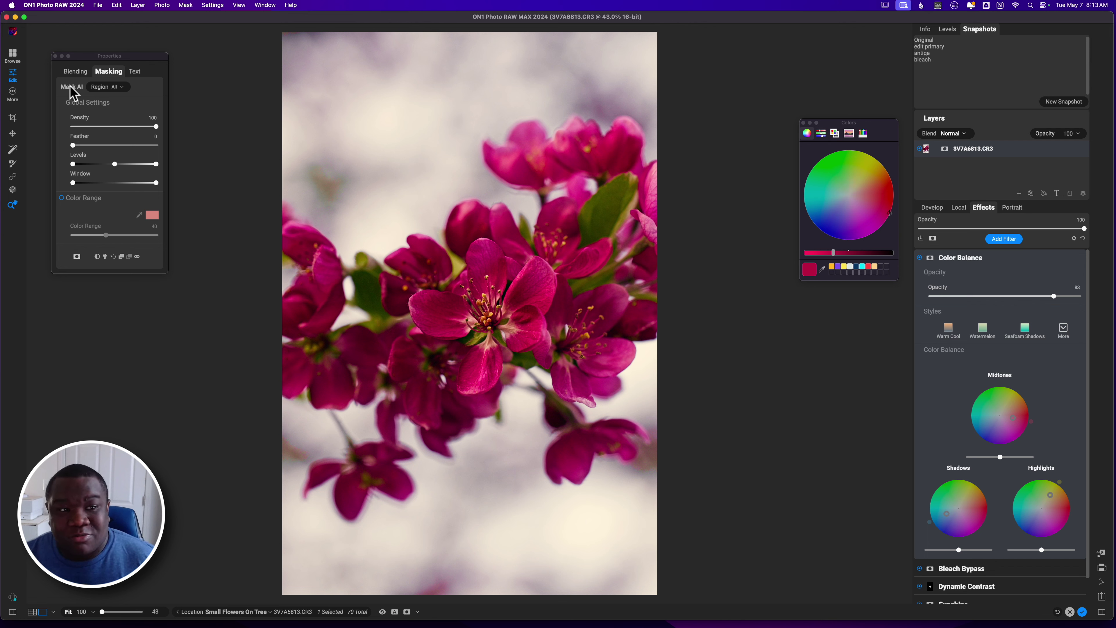
Preview several blend modes, then set the Color Balance filter's blend mode from Normal to Color
left_click(82, 72)
left_click(81, 71)
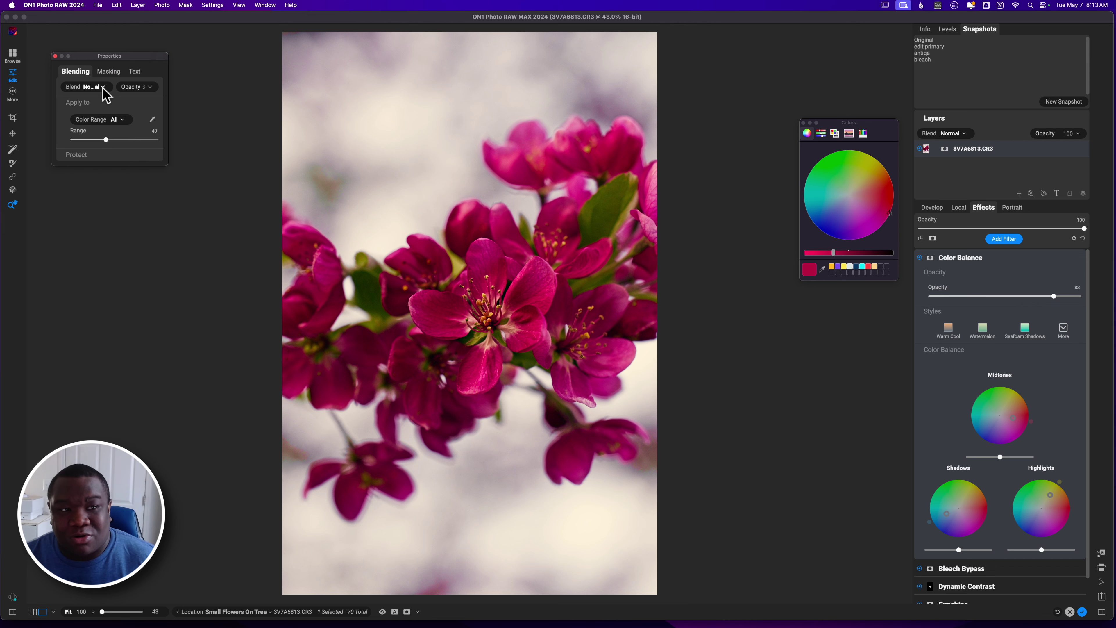
left_click(97, 87)
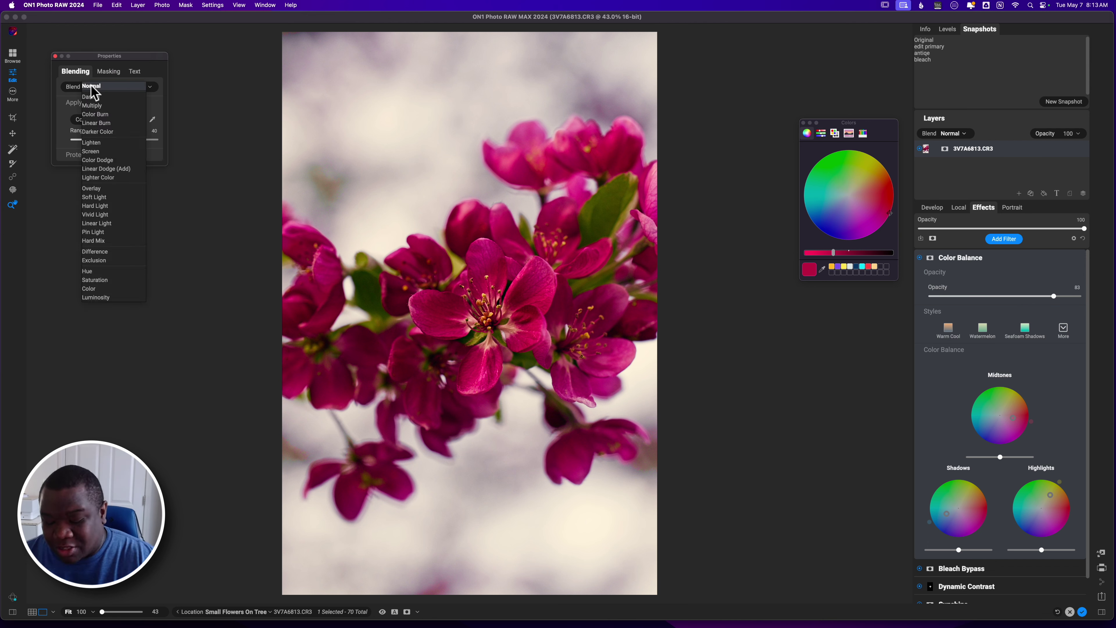
key("Down")
key("Down")
key("Down")
key("Down")
key("Down")
key("Down")
key("Down")
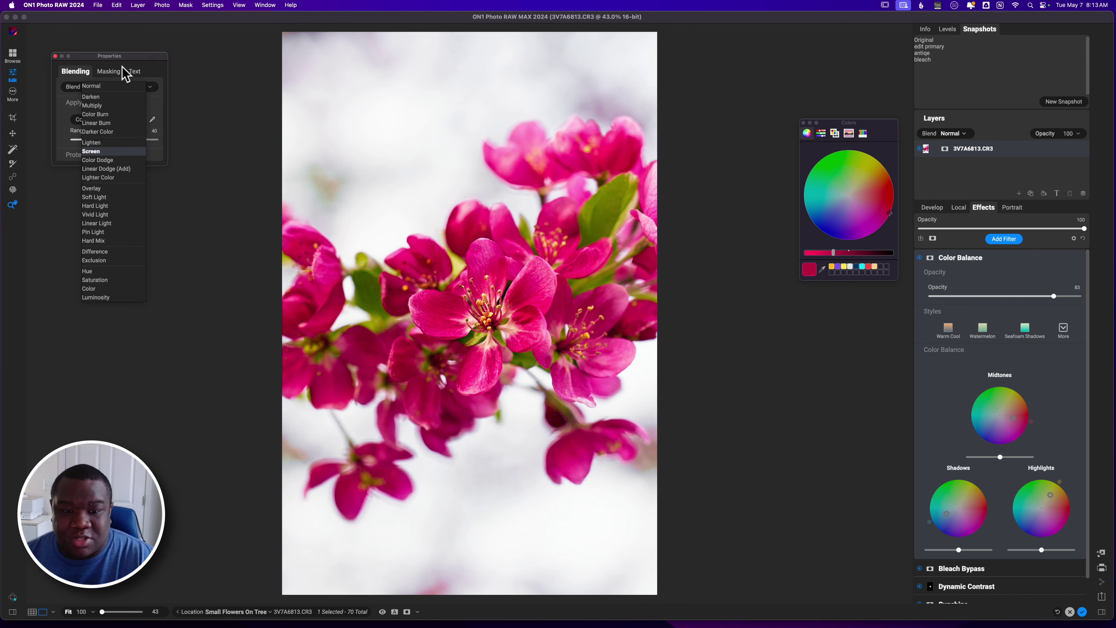
key("Down")
key("Down")
key("Down")
key("Down")
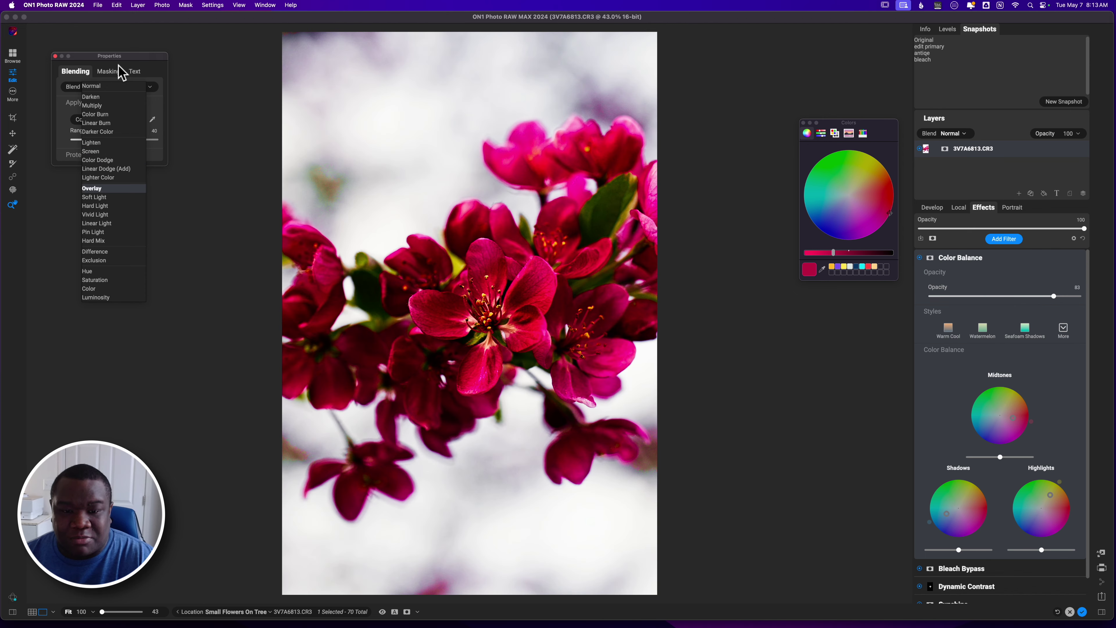
key("Down")
key("Down")
key("Down")
key("Down")
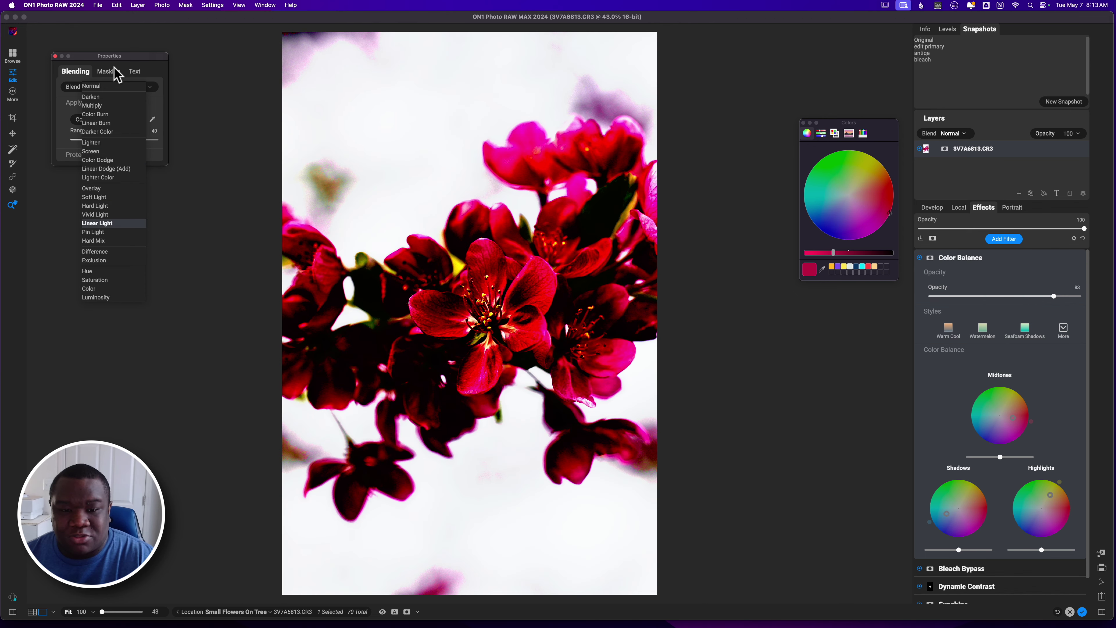
key("Down")
key("Down")
key("Down")
key("Down")
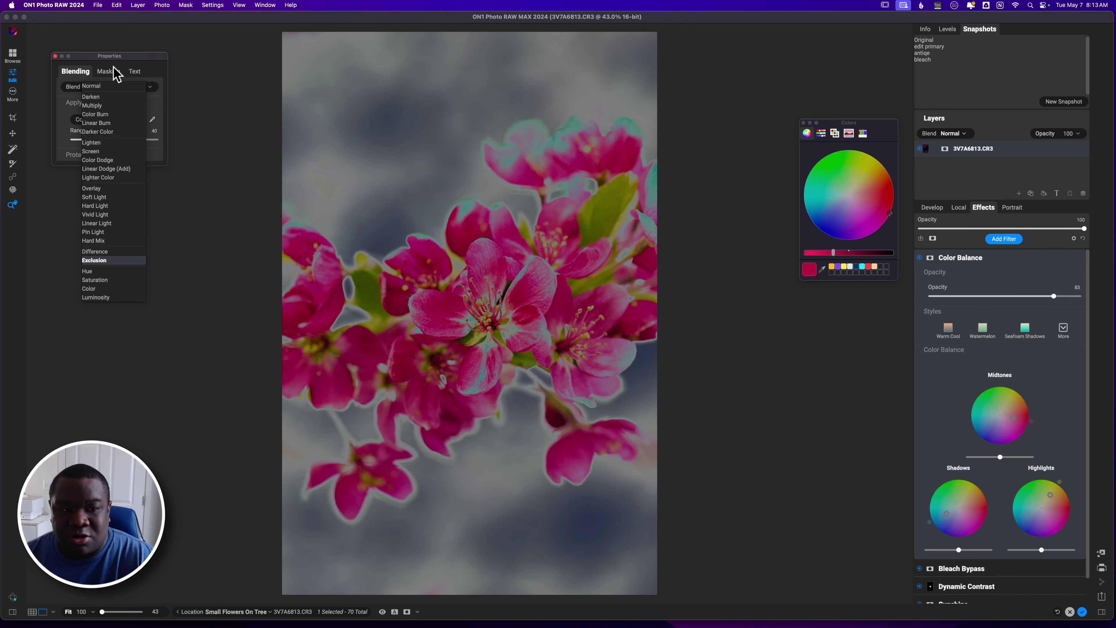
key("Down")
key("Down")
key("Down")
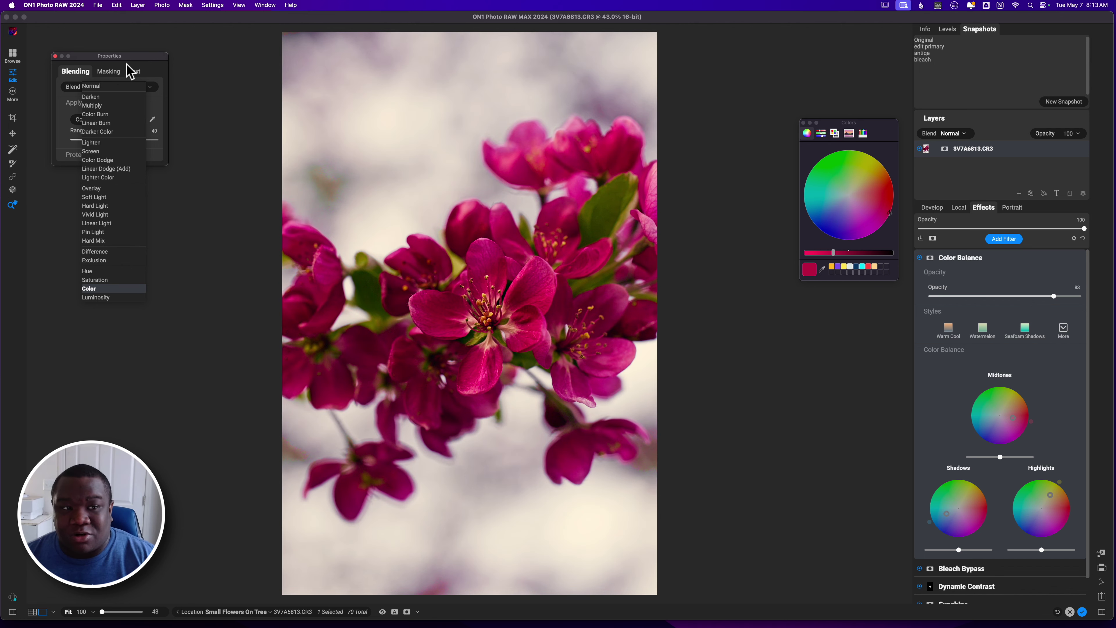
left_click(114, 289)
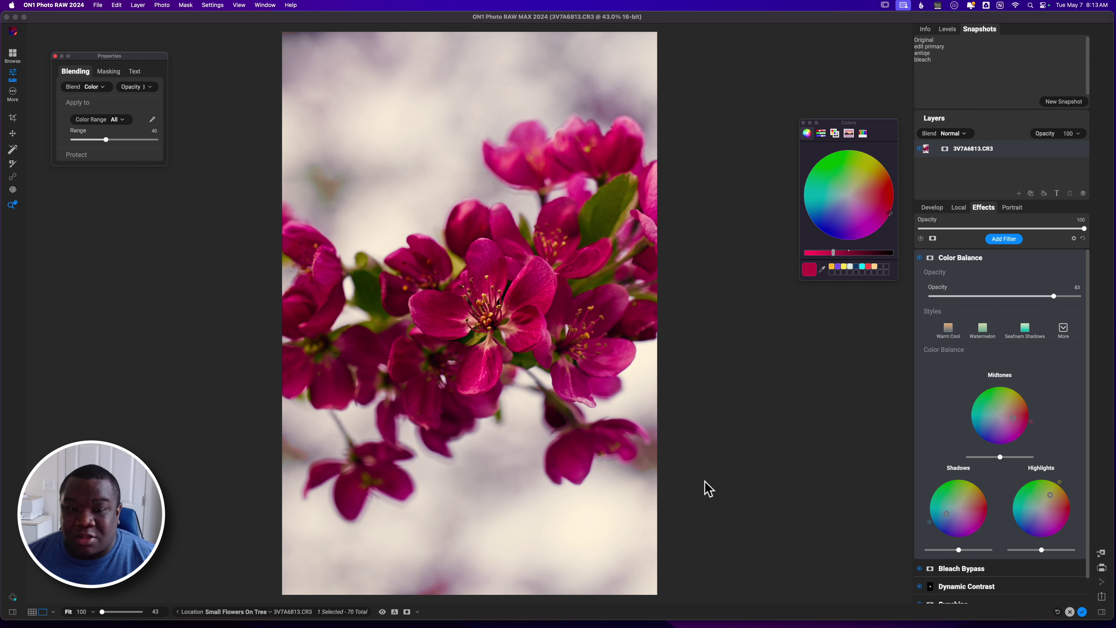
Collapse Color Balance and expand Develop's Tone & Color panel, showing Temperature 7191 and Tint -14
left_click(963, 260)
left_click(961, 264)
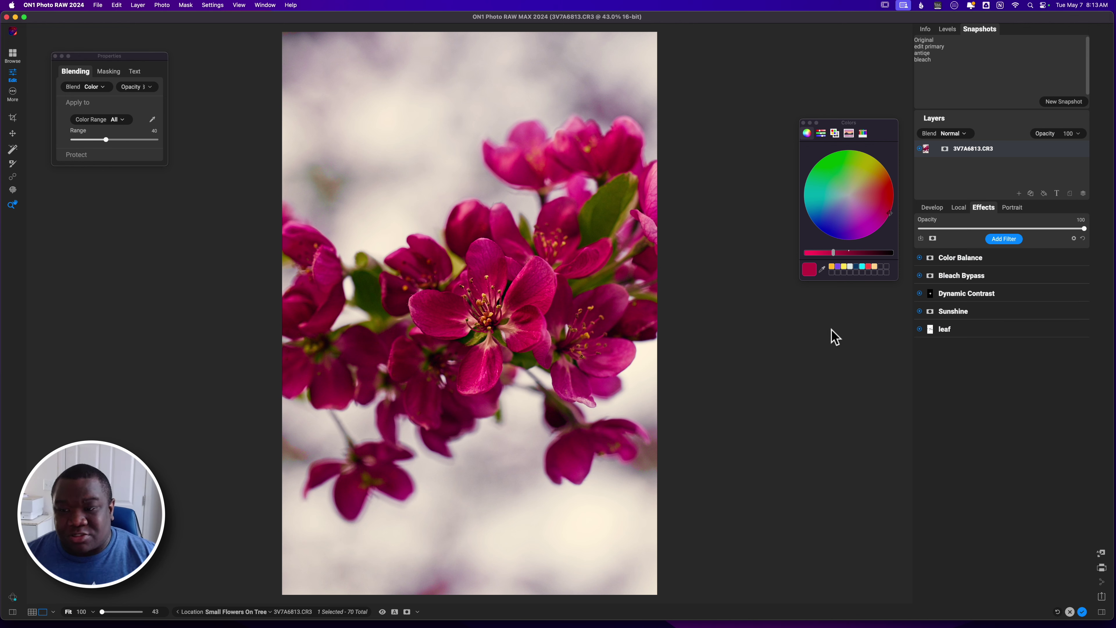
left_click(934, 208)
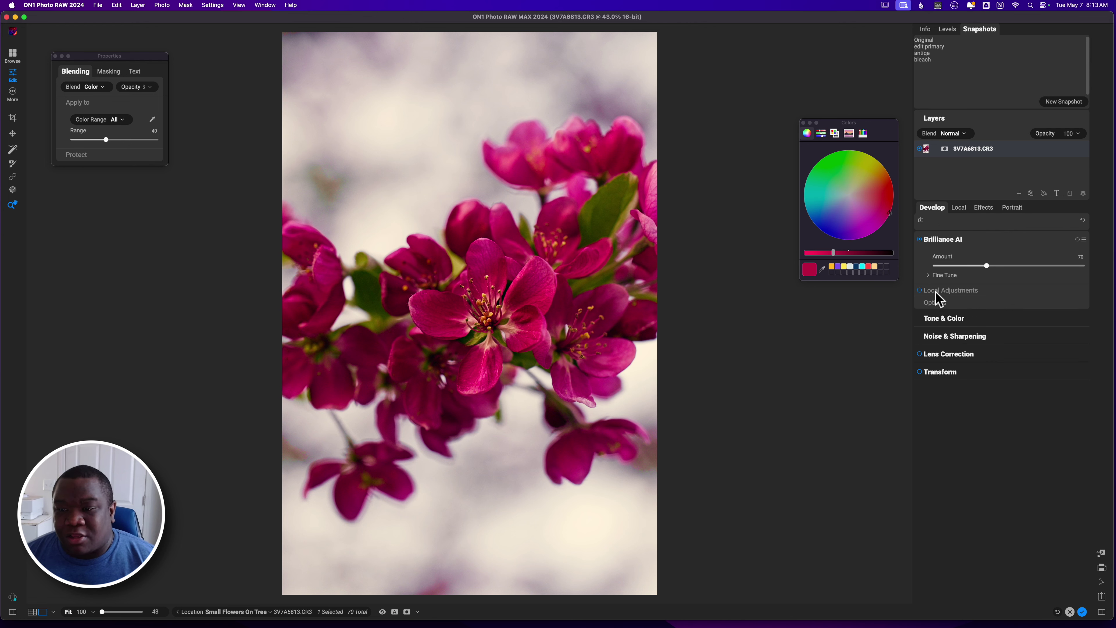
left_click(938, 319)
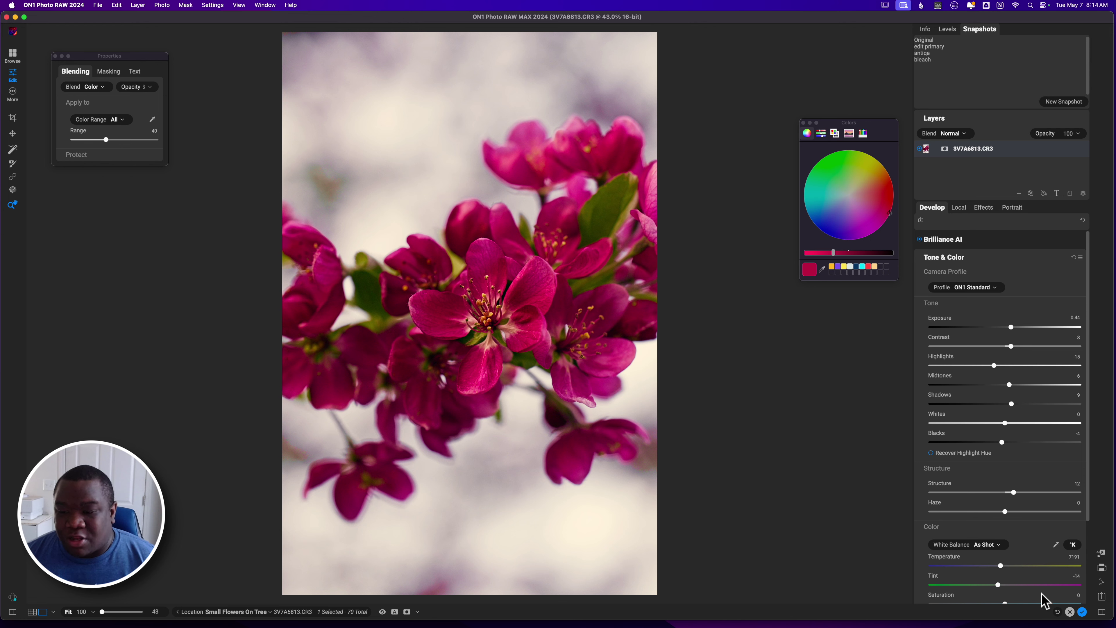
left_click_drag(1087, 447, 1086, 526)
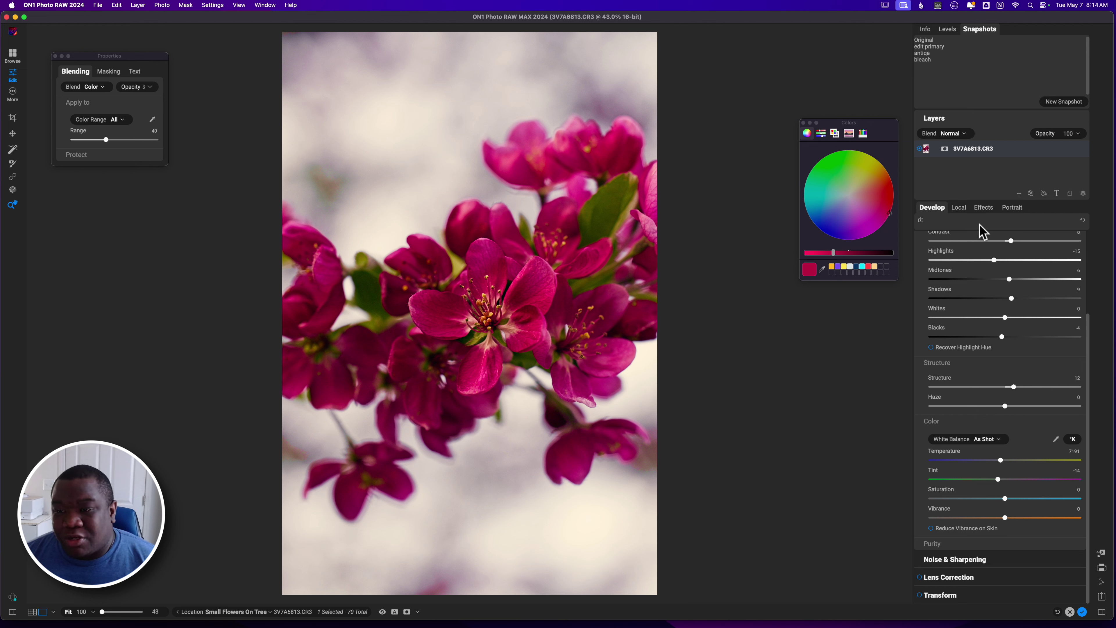
Review the Effects filter stack, then switch to the still-empty Local adjustments panel
left_click(988, 211)
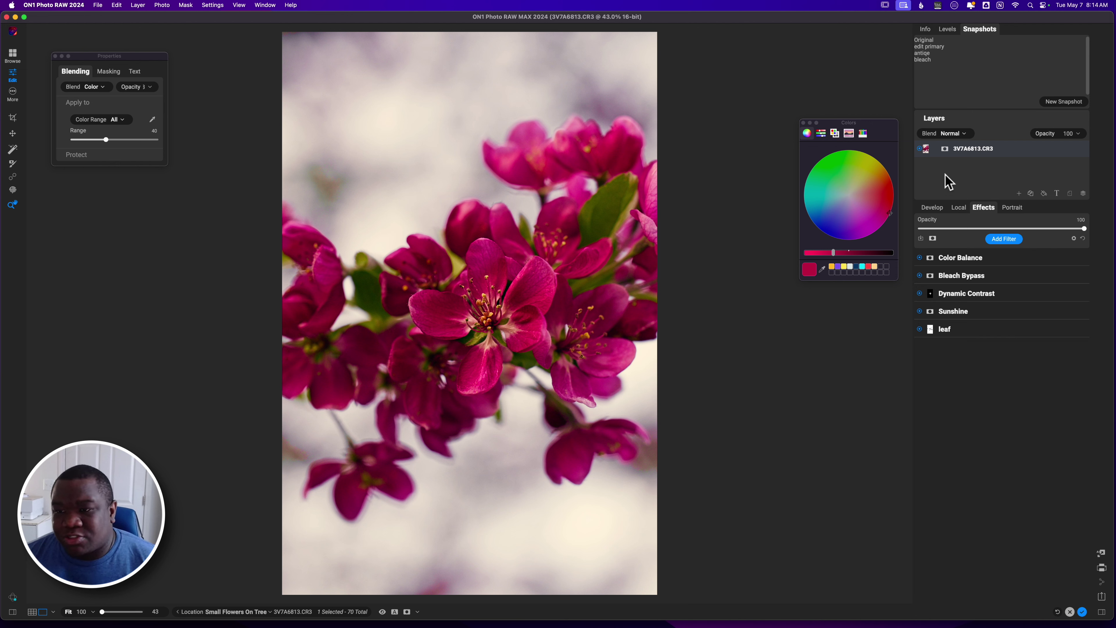
left_click(961, 207)
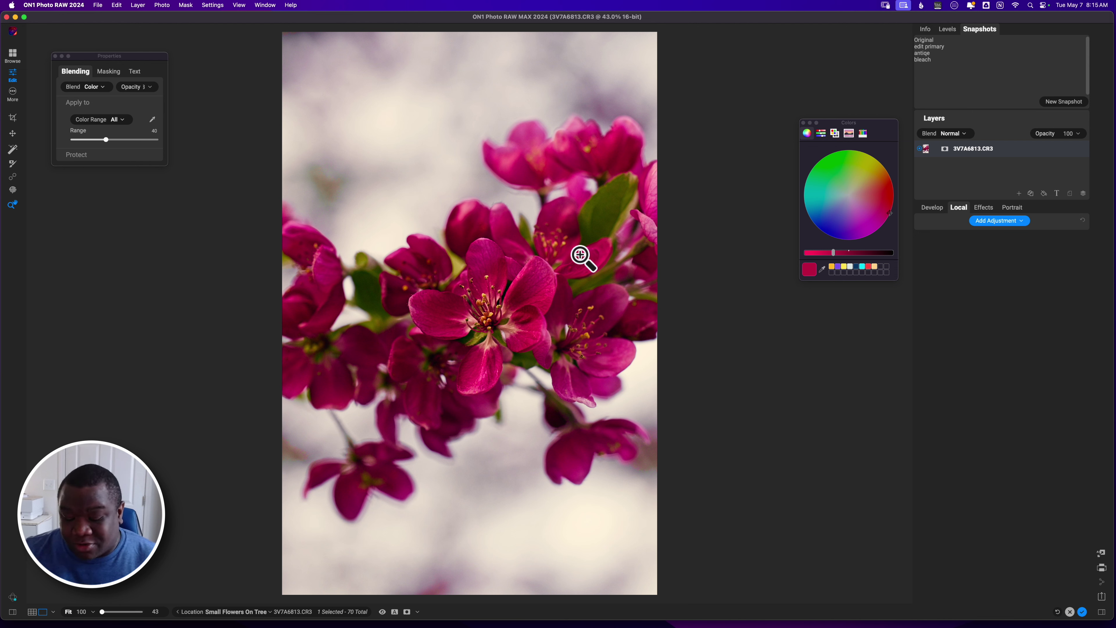
key("backslash")
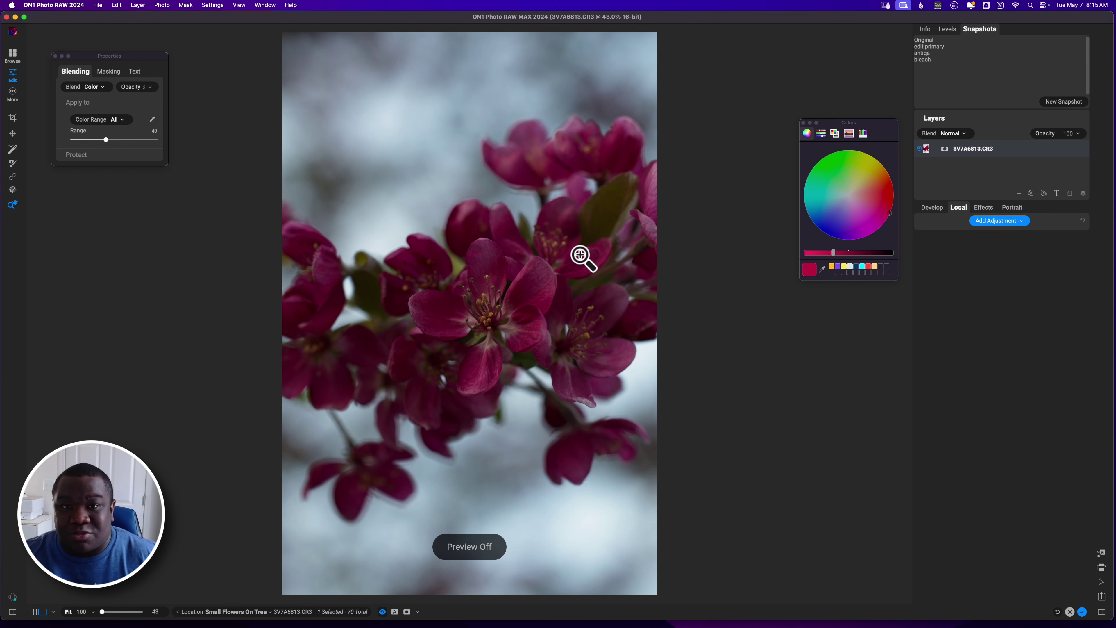
key("backslash")
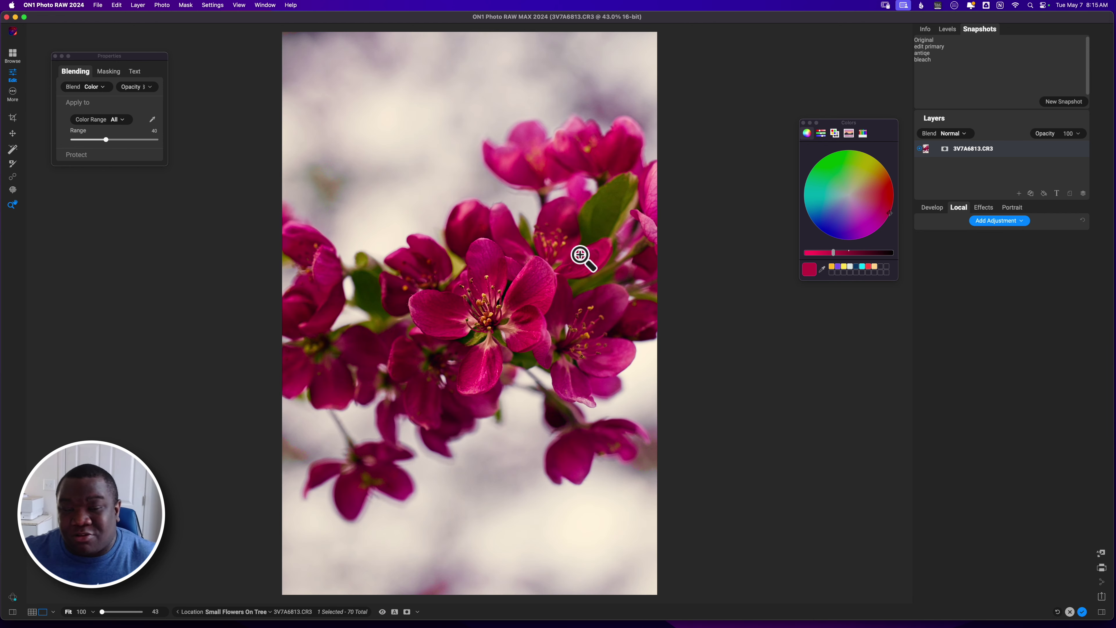